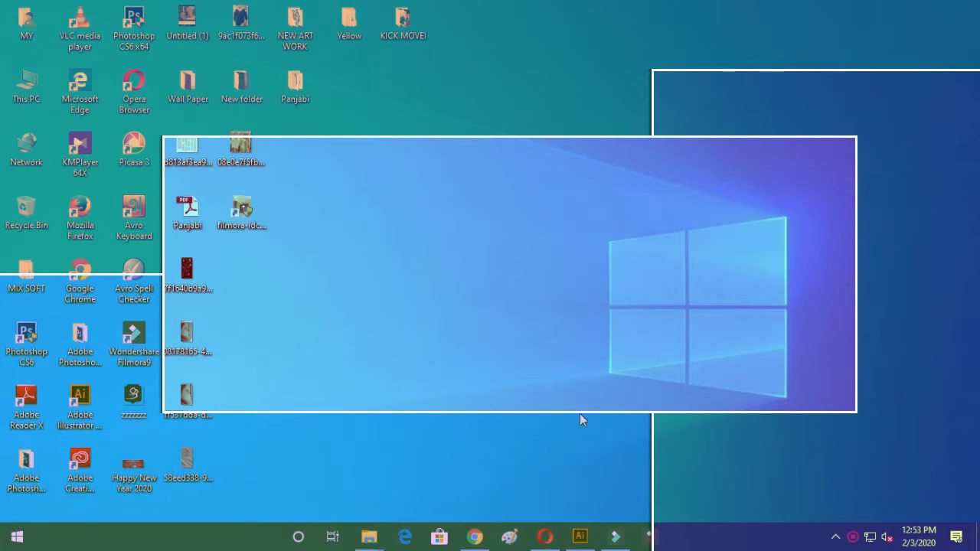
Bring the Illustrator window with the kurta sketch to the front
{"action": "left_click", "coordinate": [580, 536]}
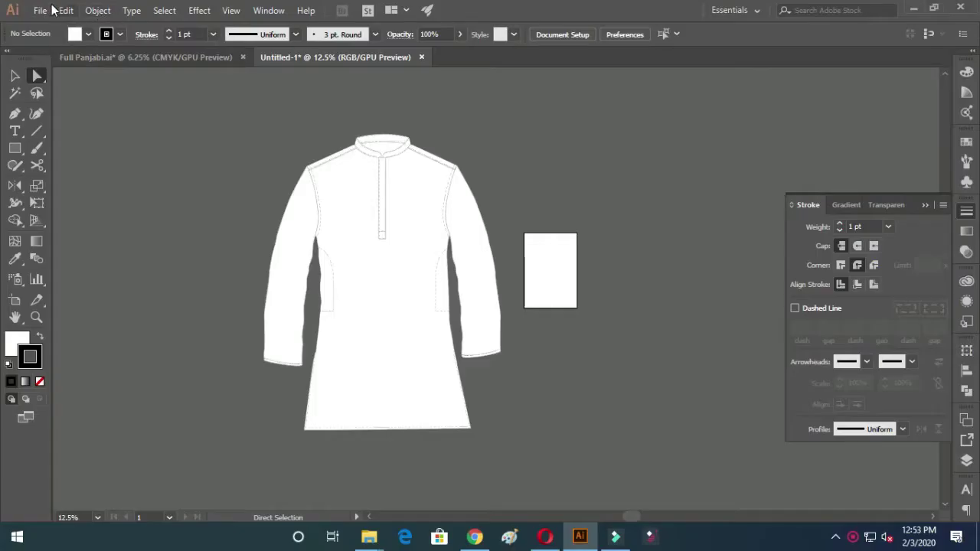
Create a new A4 portrait RGB document named Style File-PDD-42
{"action": "left_click", "coordinate": [41, 11]}
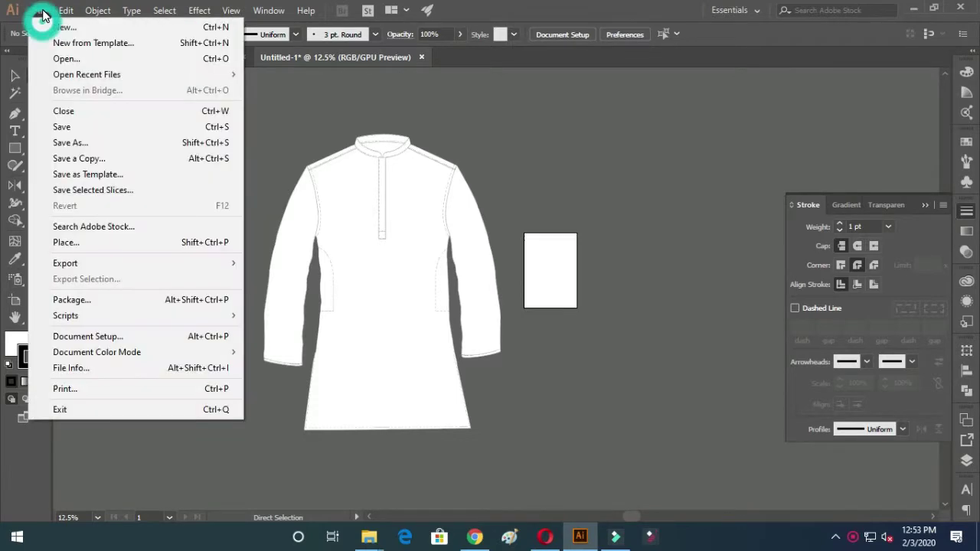
{"action": "left_click", "coordinate": [65, 28]}
{"action": "type", "text": "Style File-PDD-42"}
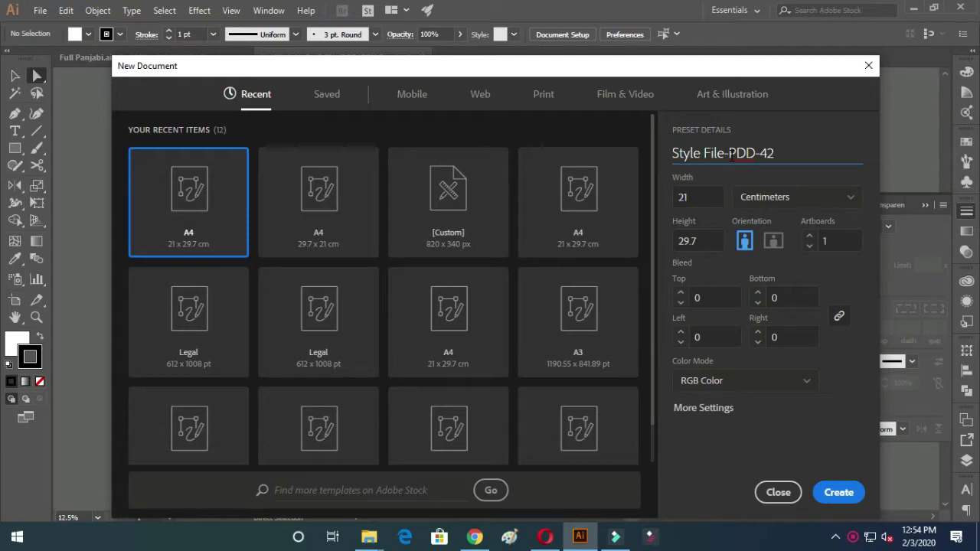
{"action": "left_click", "coordinate": [839, 493]}
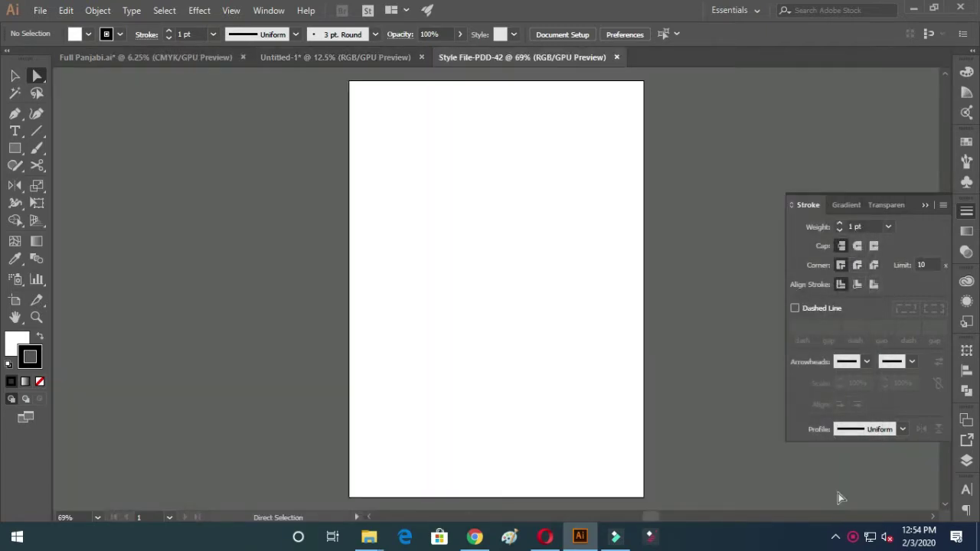
Copy the whole kurta sketch from Untitled-1 and paste it into Style File-PDD-42
{"action": "left_click", "coordinate": [366, 63]}
{"action": "key", "text": "v"}
{"action": "key", "text": "ctrl+a"}
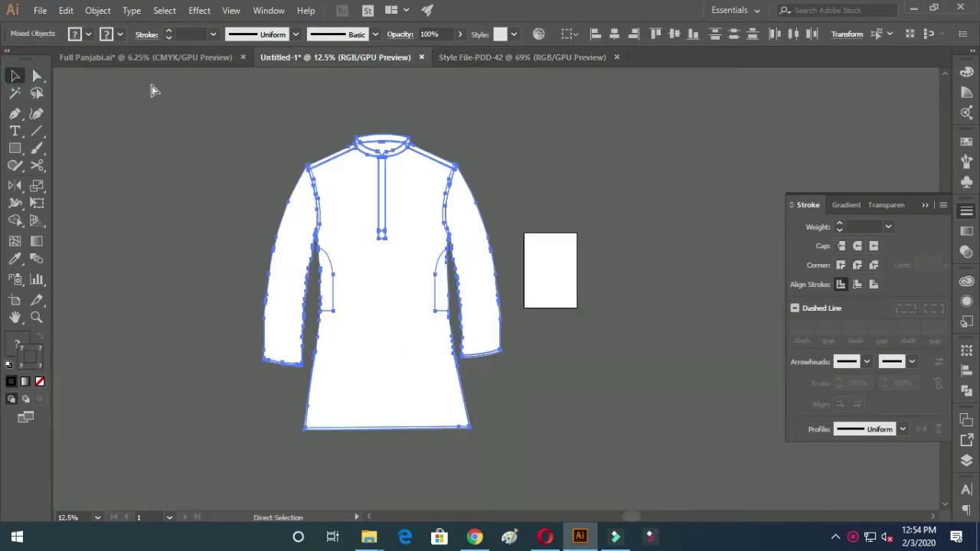
{"action": "key", "text": "Delete"}
{"action": "key", "text": "ctrl+Tab"}
{"action": "key", "text": "ctrl+minus"}
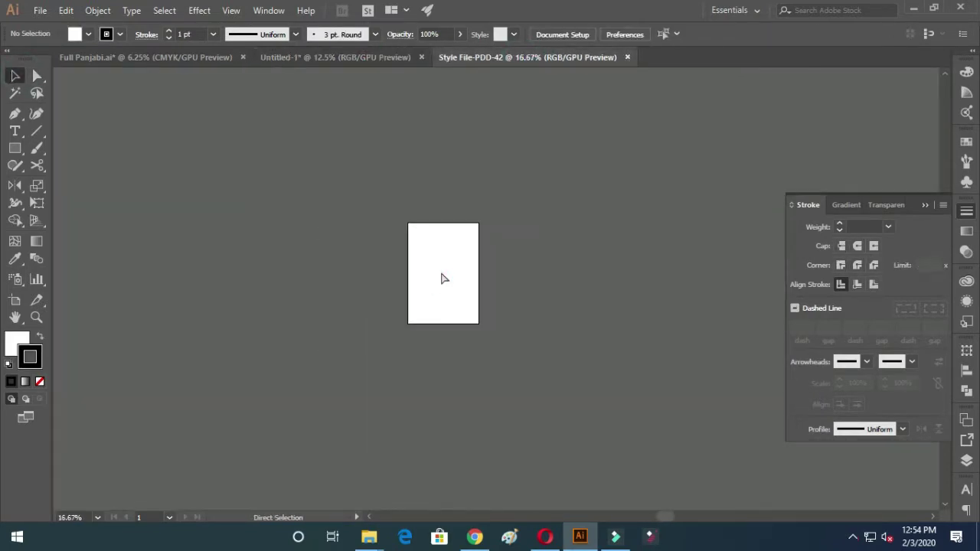
{"action": "key", "text": "ctrl+f"}
Give the kurta's body path the sleeve's white fill with the Eyedropper
{"action": "left_click", "coordinate": [440, 268]}
{"action": "scroll", "coordinate": [329, 249], "scroll_direction": "up", "scroll_amount": 5}
{"action": "left_click", "coordinate": [329, 248]}
{"action": "scroll", "coordinate": [335, 256], "scroll_direction": "up", "scroll_amount": 3}
{"action": "scroll", "coordinate": [335, 256], "scroll_direction": "down", "scroll_amount": 4}
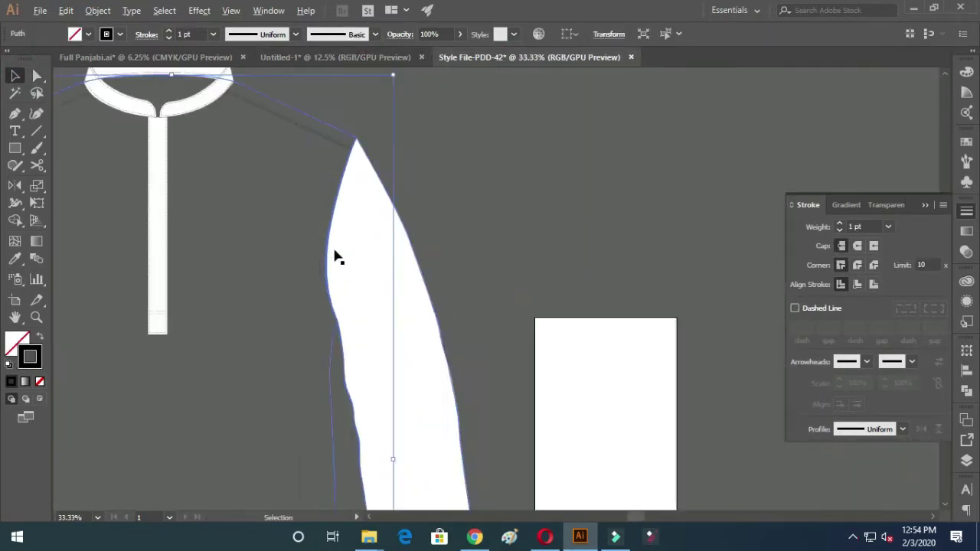
{"action": "scroll", "coordinate": [175, 284], "scroll_direction": "down", "scroll_amount": 2}
{"action": "scroll", "coordinate": [331, 287], "scroll_direction": "up", "scroll_amount": 1}
{"action": "key", "text": "i"}
{"action": "left_click", "coordinate": [241, 273]}
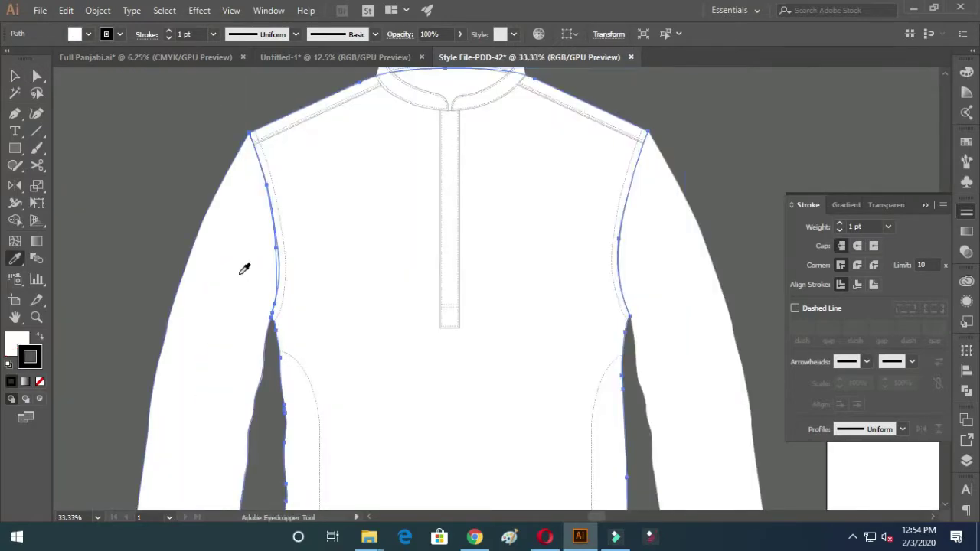
Reshape the side seam curve by dragging one of its anchor points
{"action": "key", "text": "a"}
{"action": "left_click", "coordinate": [564, 92]}
{"action": "scroll", "coordinate": [565, 92], "scroll_direction": "up", "scroll_amount": 5}
{"action": "scroll", "coordinate": [252, 230], "scroll_direction": "down", "scroll_amount": 3}
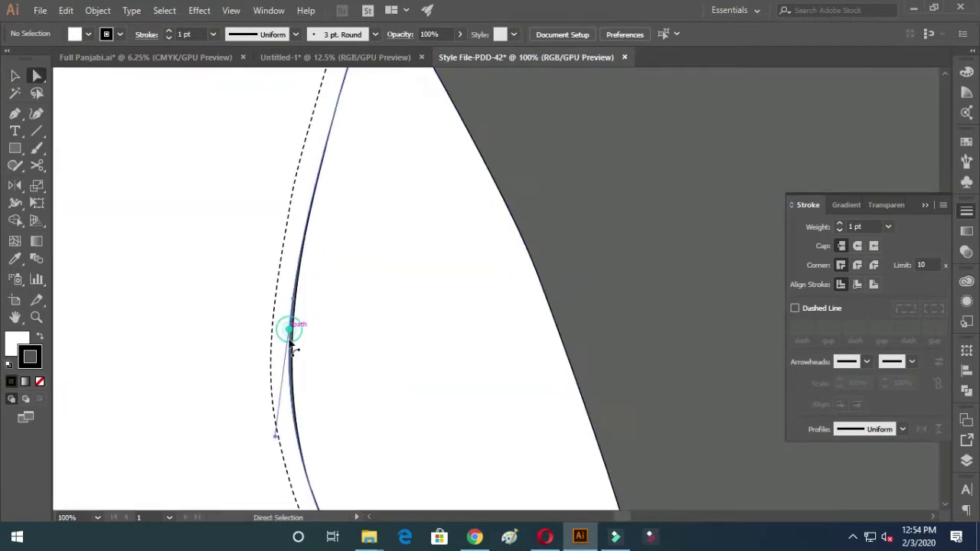
{"action": "left_click_drag", "start_coordinate": [294, 349], "coordinate": [299, 247]}
{"action": "scroll", "coordinate": [361, 493], "scroll_direction": "up", "scroll_amount": 2}
Reselect the white body path to check it, then clear the selection
{"action": "left_click", "coordinate": [397, 323]}
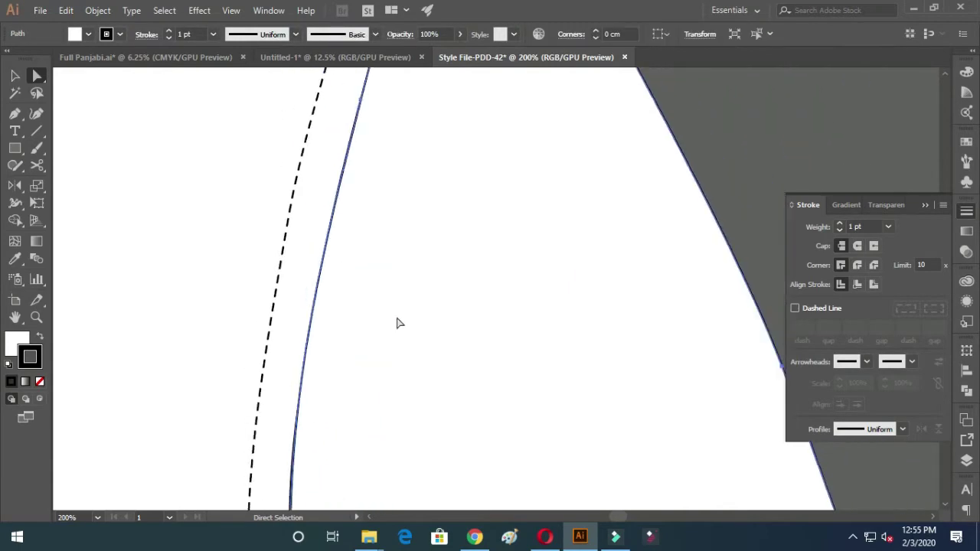
{"action": "scroll", "coordinate": [473, 137], "scroll_direction": "up", "scroll_amount": 3}
{"action": "scroll", "coordinate": [473, 188], "scroll_direction": "down", "scroll_amount": 3}
{"action": "left_click", "coordinate": [287, 247]}
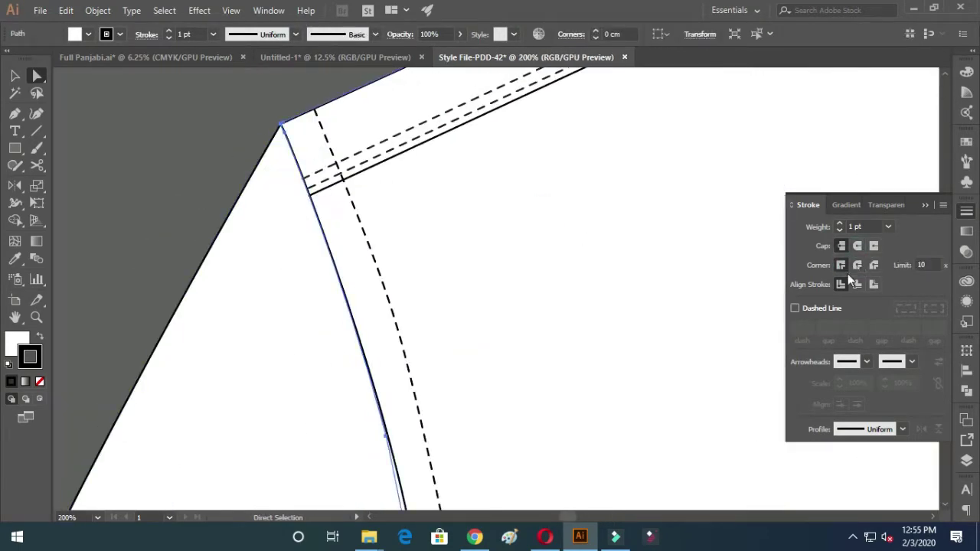
{"action": "scroll", "coordinate": [411, 290], "scroll_direction": "down", "scroll_amount": 3}
{"action": "scroll", "coordinate": [640, 160], "scroll_direction": "up", "scroll_amount": 2}
{"action": "left_click", "coordinate": [451, 125]}
{"action": "scroll", "coordinate": [451, 125], "scroll_direction": "down", "scroll_amount": 4}
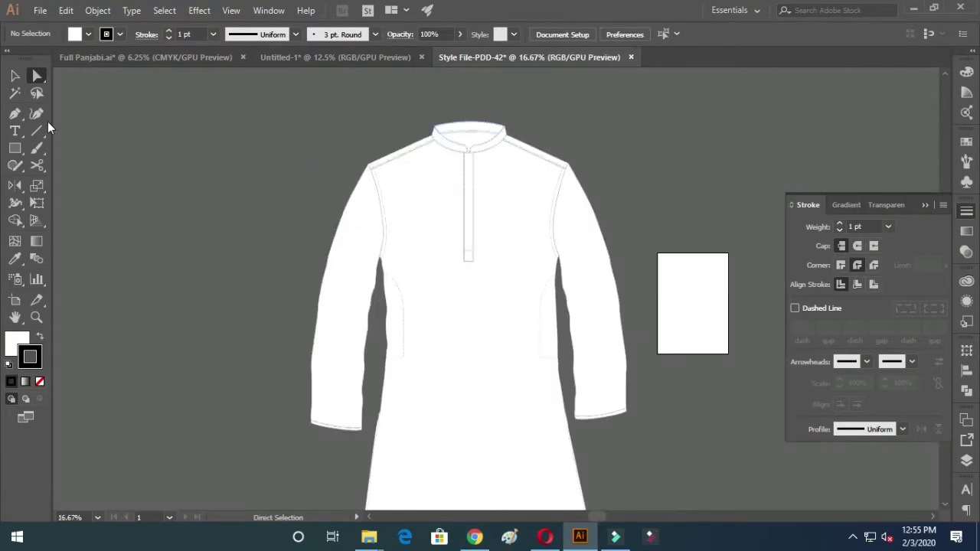
{"action": "key", "text": "v"}
{"action": "scroll", "coordinate": [459, 401], "scroll_direction": "down", "scroll_amount": 1}
Zoom in and select the left side seam path near its lower corner
{"action": "scroll", "coordinate": [368, 182], "scroll_direction": "up", "scroll_amount": 2}
{"action": "scroll", "coordinate": [367, 184], "scroll_direction": "up", "scroll_amount": 1}
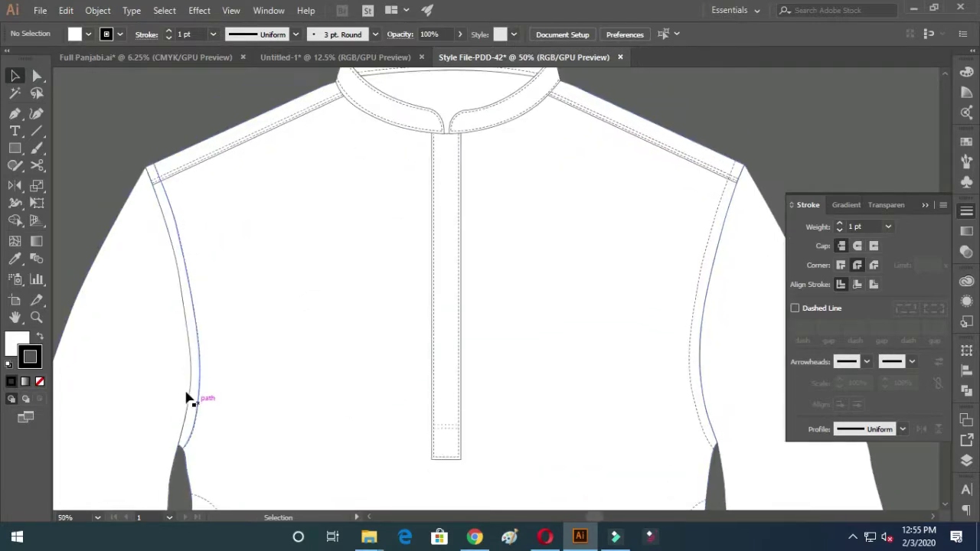
{"action": "scroll", "coordinate": [191, 394], "scroll_direction": "up", "scroll_amount": 3}
{"action": "key", "text": "a"}
{"action": "left_click", "coordinate": [225, 271]}
{"action": "scroll", "coordinate": [226, 444], "scroll_direction": "up", "scroll_amount": 1}
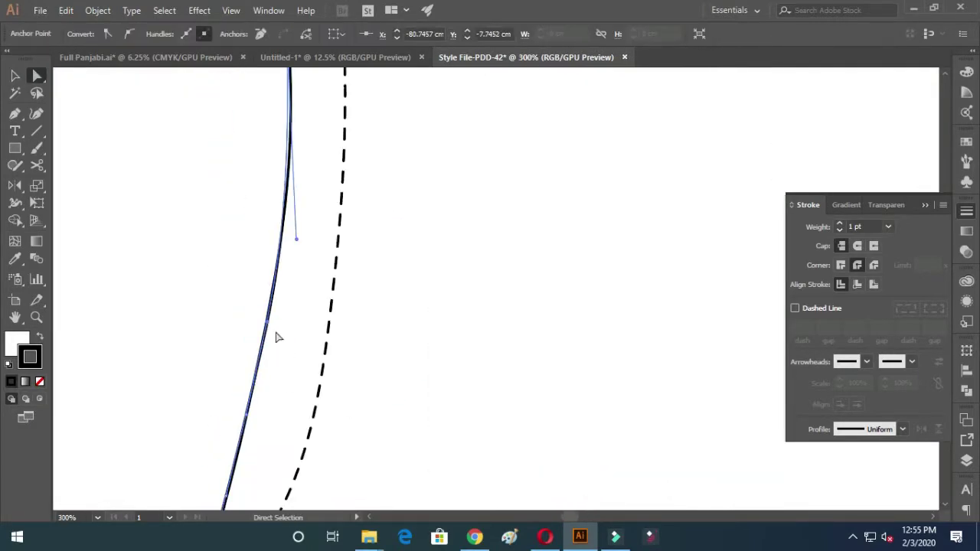
{"action": "scroll", "coordinate": [287, 307], "scroll_direction": "up", "scroll_amount": 2}
{"action": "scroll", "coordinate": [269, 427], "scroll_direction": "up", "scroll_amount": 2}
{"action": "scroll", "coordinate": [298, 381], "scroll_direction": "down", "scroll_amount": 2}
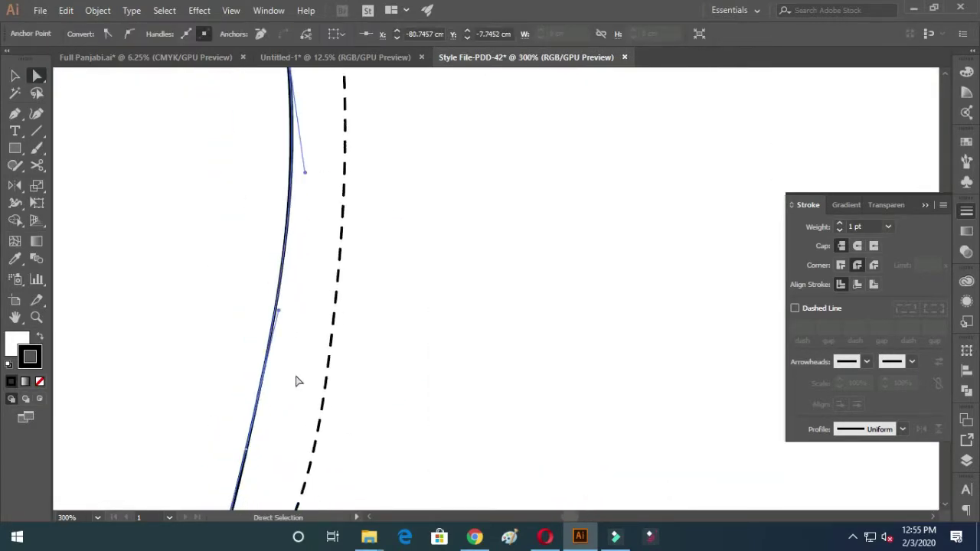
{"action": "scroll", "coordinate": [184, 447], "scroll_direction": "up", "scroll_amount": 4}
{"action": "left_click_drag", "start_coordinate": [183, 436], "coordinate": [201, 372]}
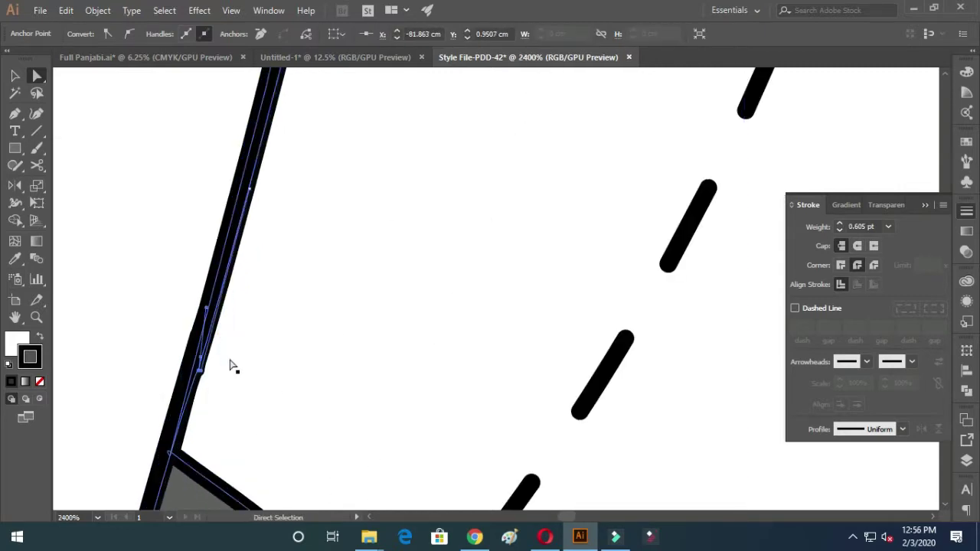
{"action": "scroll", "coordinate": [229, 367], "scroll_direction": "down", "scroll_amount": 2}
{"action": "scroll", "coordinate": [289, 385], "scroll_direction": "up", "scroll_amount": 2}
{"action": "scroll", "coordinate": [283, 375], "scroll_direction": "up", "scroll_amount": 2}
{"action": "scroll", "coordinate": [268, 375], "scroll_direction": "up", "scroll_amount": 2}
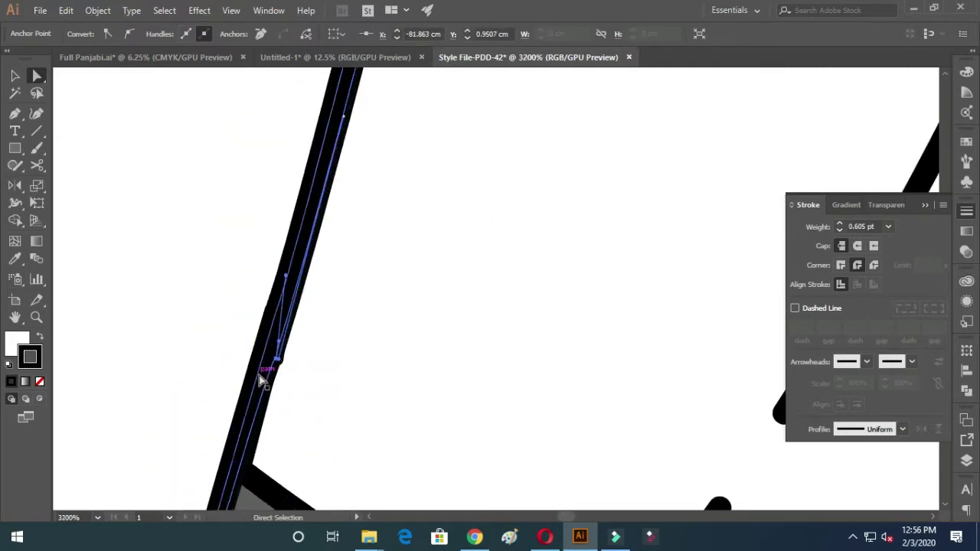
{"action": "scroll", "coordinate": [281, 366], "scroll_direction": "up", "scroll_amount": 1}
{"action": "scroll", "coordinate": [276, 379], "scroll_direction": "down", "scroll_amount": 1}
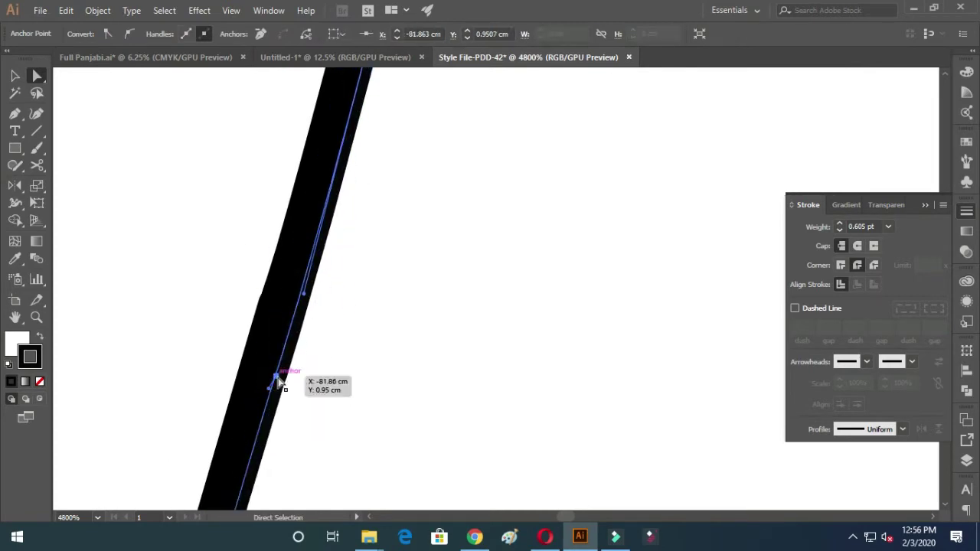
Convert the seam anchor to a corner and move it onto the seam's corner
{"action": "left_click", "coordinate": [278, 375]}
{"action": "scroll", "coordinate": [337, 253], "scroll_direction": "up", "scroll_amount": 1}
{"action": "left_click_drag", "start_coordinate": [282, 398], "coordinate": [294, 419]}
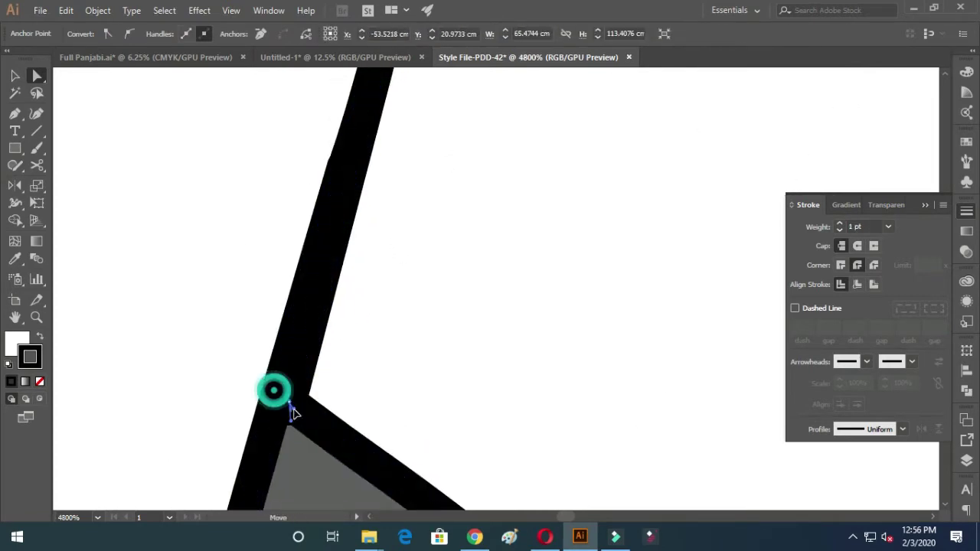
{"action": "scroll", "coordinate": [320, 444], "scroll_direction": "down", "scroll_amount": 4}
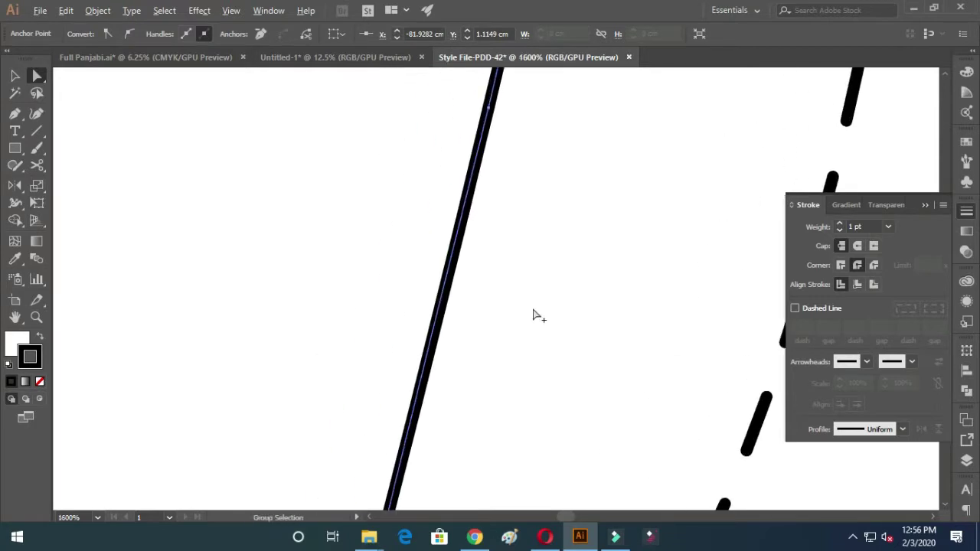
{"action": "scroll", "coordinate": [536, 313], "scroll_direction": "down", "scroll_amount": 1}
{"action": "scroll", "coordinate": [551, 318], "scroll_direction": "down", "scroll_amount": 1}
{"action": "scroll", "coordinate": [516, 308], "scroll_direction": "down", "scroll_amount": 2}
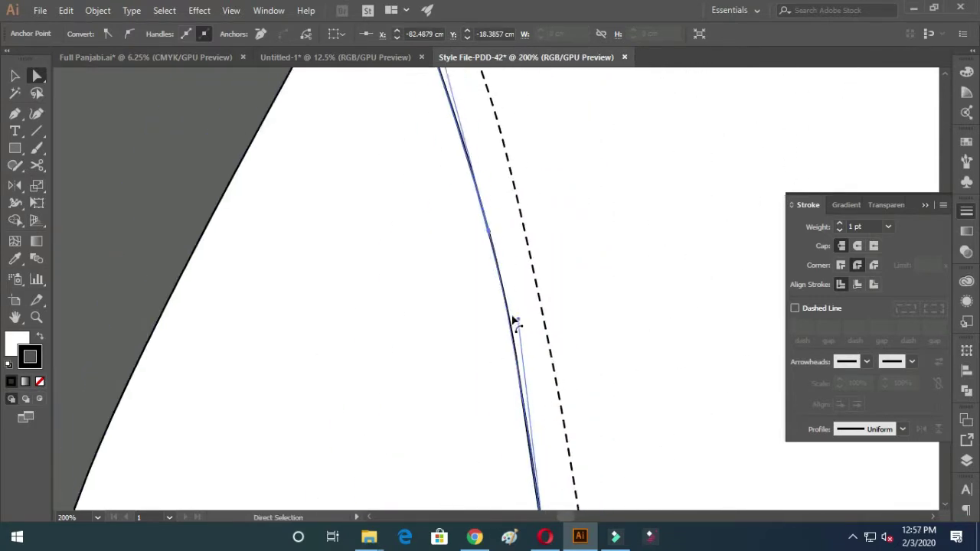
{"action": "scroll", "coordinate": [365, 160], "scroll_direction": "up", "scroll_amount": 3}
Realign the end anchors of the shoulder's dashed stitch lines to the seam edge
{"action": "left_click", "coordinate": [510, 317]}
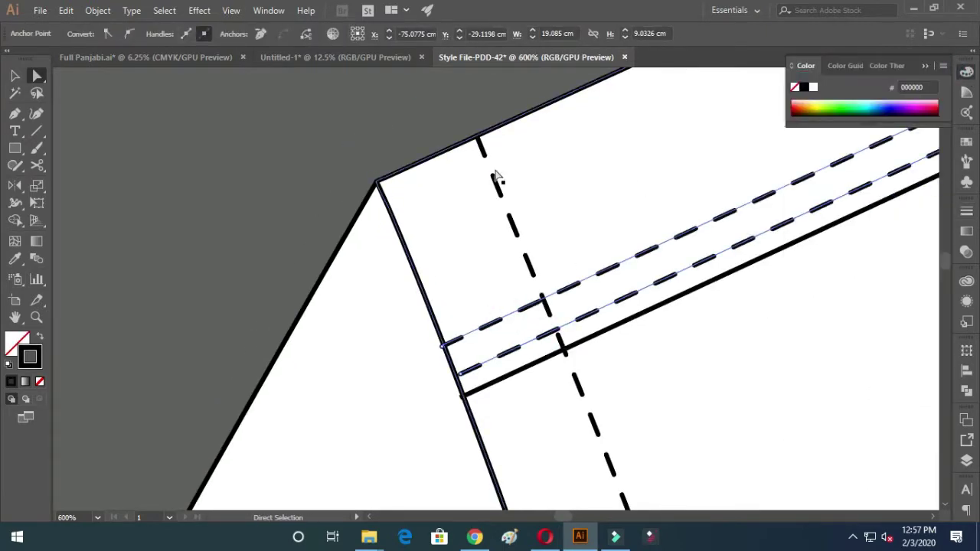
{"action": "scroll", "coordinate": [498, 175], "scroll_direction": "up", "scroll_amount": 3}
{"action": "left_click", "coordinate": [490, 404]}
{"action": "scroll", "coordinate": [459, 306], "scroll_direction": "down", "scroll_amount": 5}
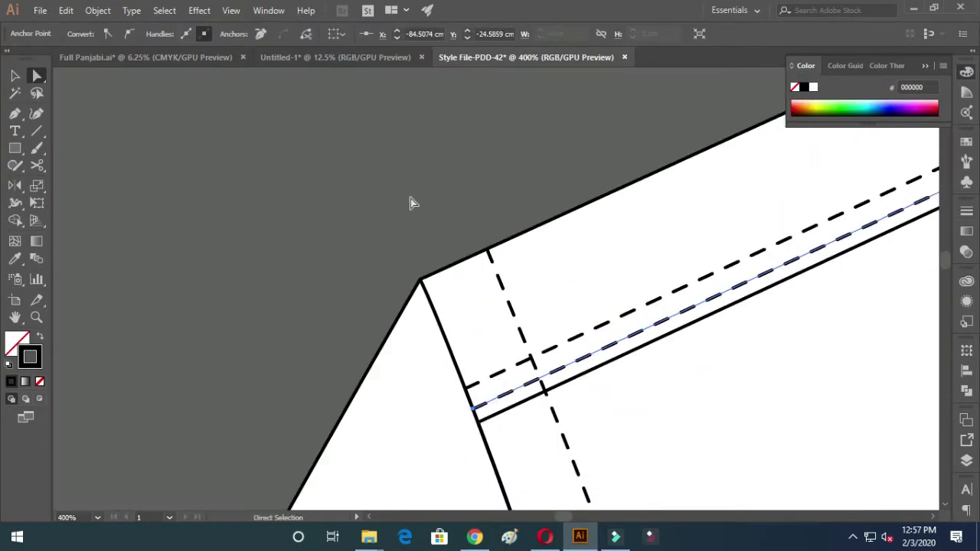
{"action": "left_click", "coordinate": [409, 202]}
{"action": "scroll", "coordinate": [539, 158], "scroll_direction": "down", "scroll_amount": 3}
{"action": "scroll", "coordinate": [619, 212], "scroll_direction": "up", "scroll_amount": 2}
{"action": "scroll", "coordinate": [620, 211], "scroll_direction": "down", "scroll_amount": 2}
{"action": "scroll", "coordinate": [619, 212], "scroll_direction": "up", "scroll_amount": 1}
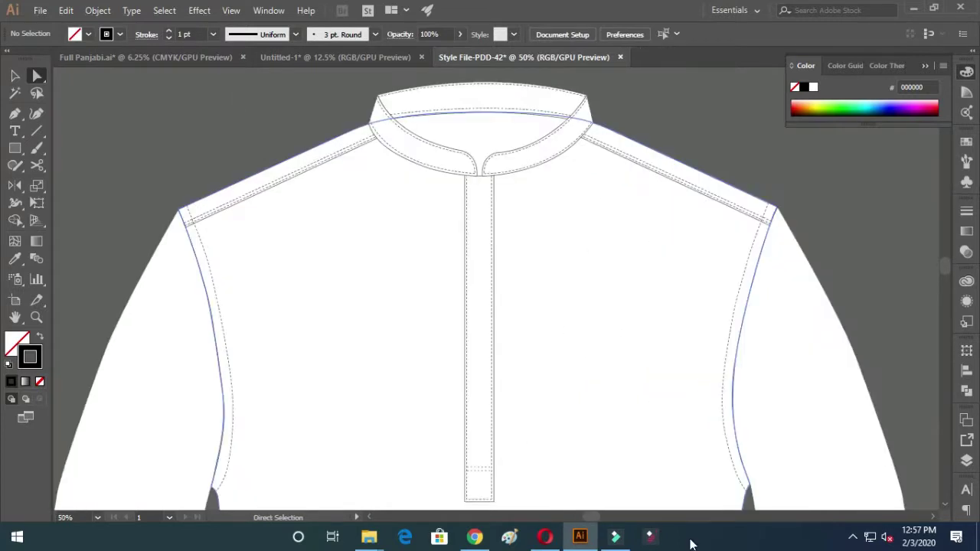
{"action": "left_click", "coordinate": [852, 536]}
{"action": "right_click", "coordinate": [823, 508]}
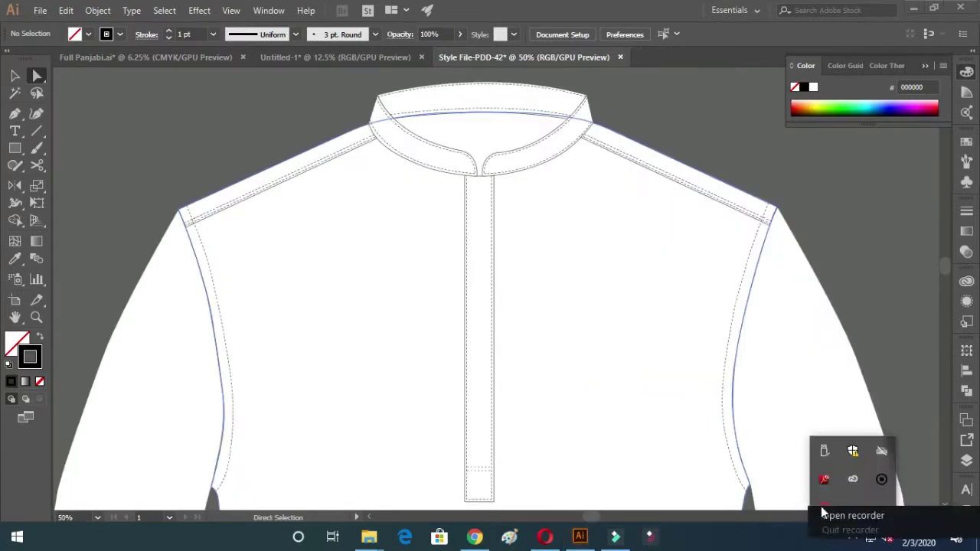
Nudge the zigzag trim up, then move a duplicate down to extend the left placket trim
{"action": "left_click", "coordinate": [850, 515]}
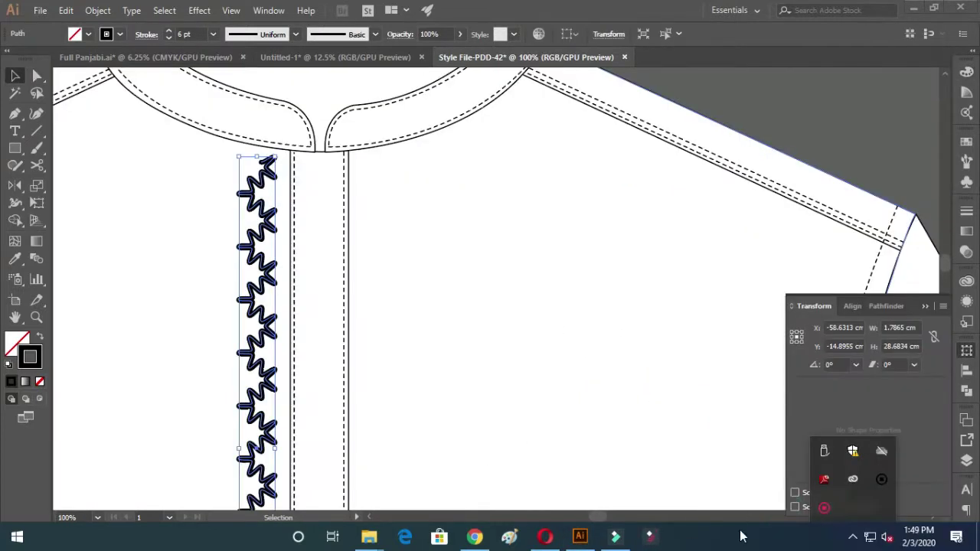
{"action": "left_click_drag", "start_coordinate": [323, 236], "coordinate": [329, 171]}
{"action": "scroll", "coordinate": [339, 175], "scroll_direction": "down", "scroll_amount": 2}
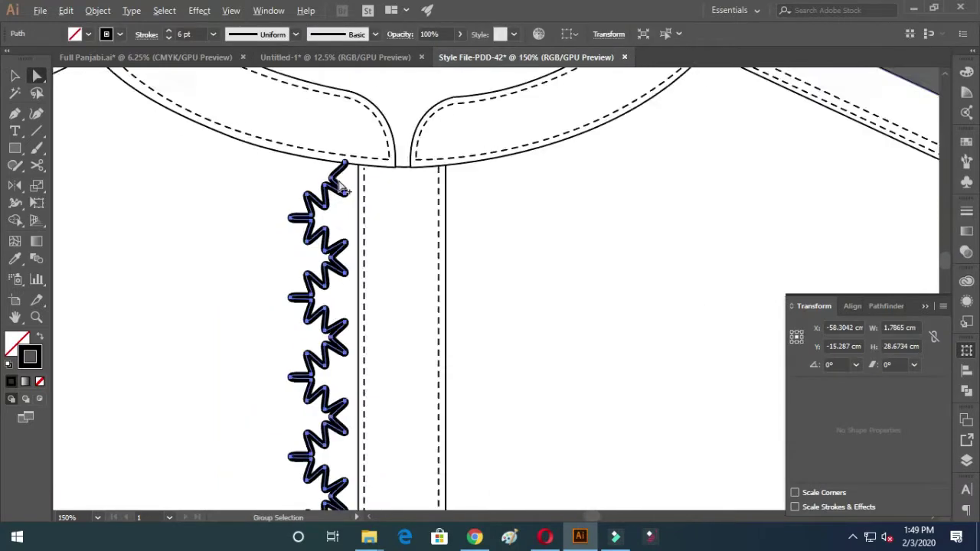
{"action": "scroll", "coordinate": [339, 175], "scroll_direction": "down", "scroll_amount": 2}
{"action": "left_click", "coordinate": [13, 75]}
{"action": "scroll", "coordinate": [538, 225], "scroll_direction": "down", "scroll_amount": 3}
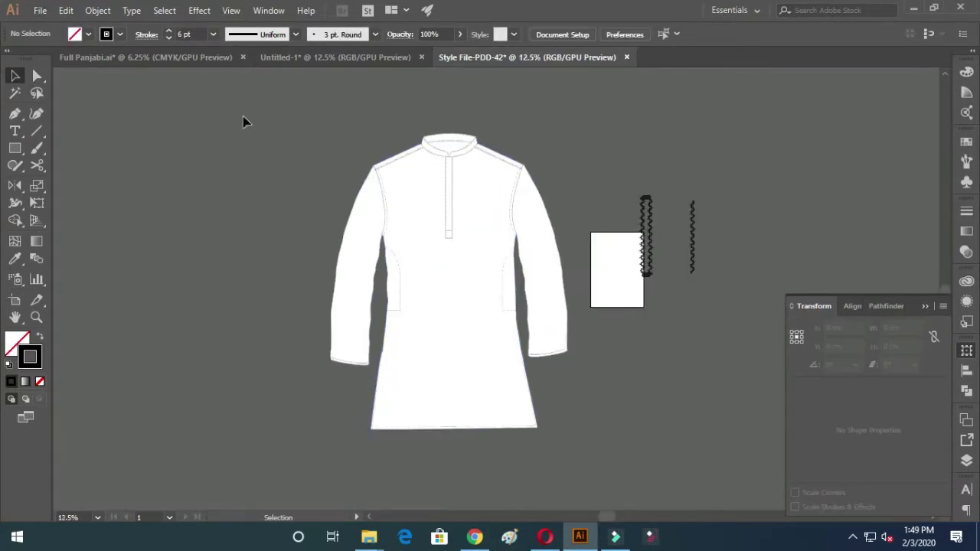
{"action": "scroll", "coordinate": [466, 164], "scroll_direction": "up", "scroll_amount": 5}
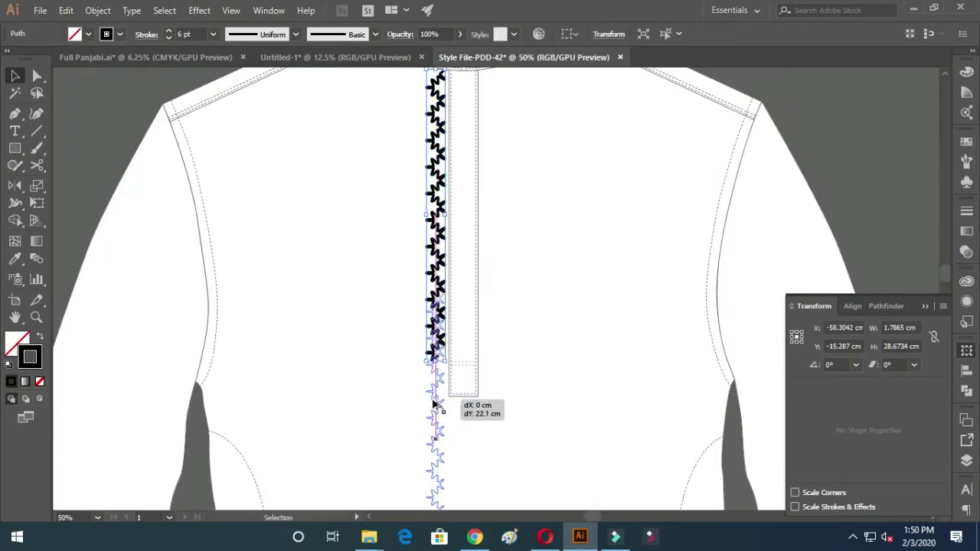
{"action": "left_click_drag", "start_coordinate": [431, 161], "coordinate": [431, 177]}
{"action": "scroll", "coordinate": [361, 153], "scroll_direction": "down", "scroll_amount": 2}
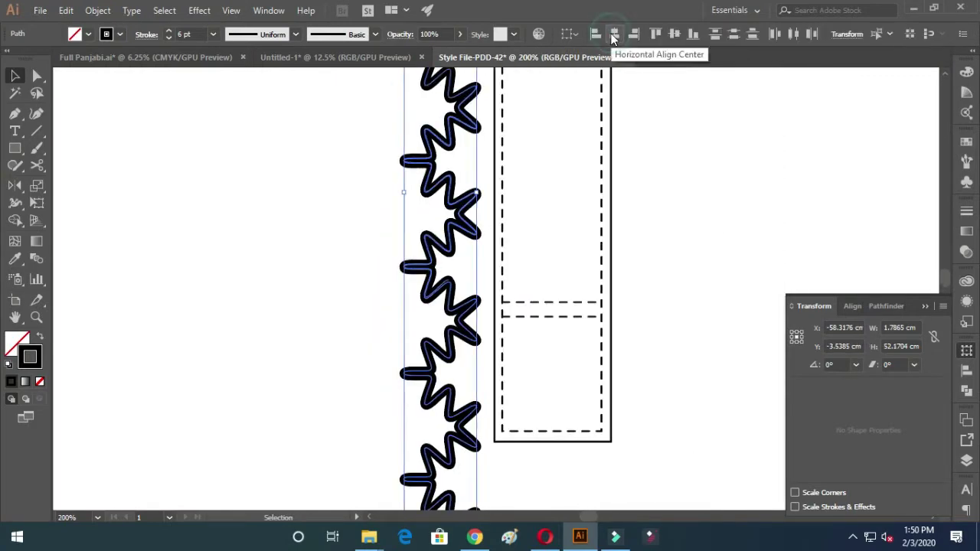
{"action": "scroll", "coordinate": [443, 138], "scroll_direction": "up", "scroll_amount": 3}
{"action": "scroll", "coordinate": [444, 138], "scroll_direction": "up", "scroll_amount": 1}
{"action": "scroll", "coordinate": [485, 191], "scroll_direction": "down", "scroll_amount": 3}
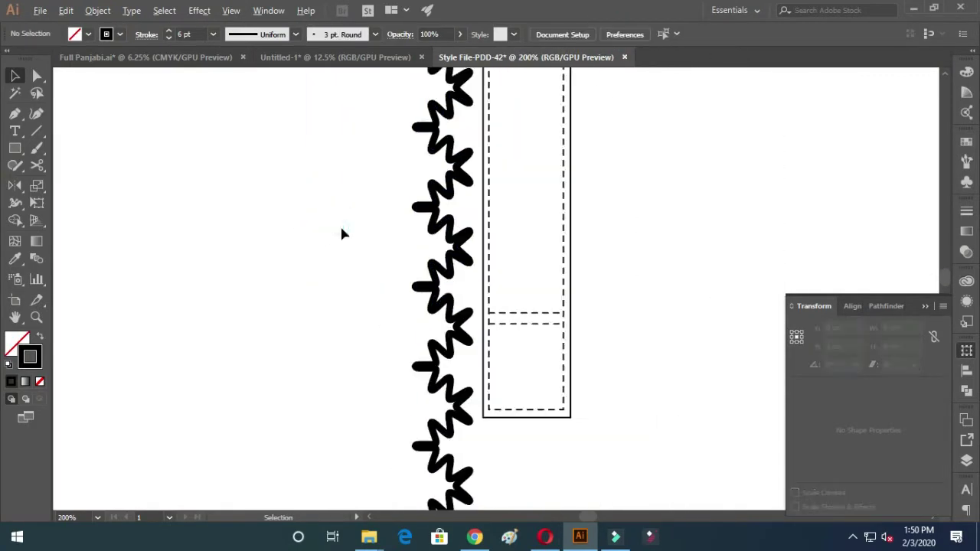
{"action": "scroll", "coordinate": [342, 232], "scroll_direction": "down", "scroll_amount": 2}
Mirror a copy of the zigzag trim onto the placket's other side and show the rulers
{"action": "left_click", "coordinate": [423, 310], "text": "alt"}
{"action": "left_click", "coordinate": [255, 376]}
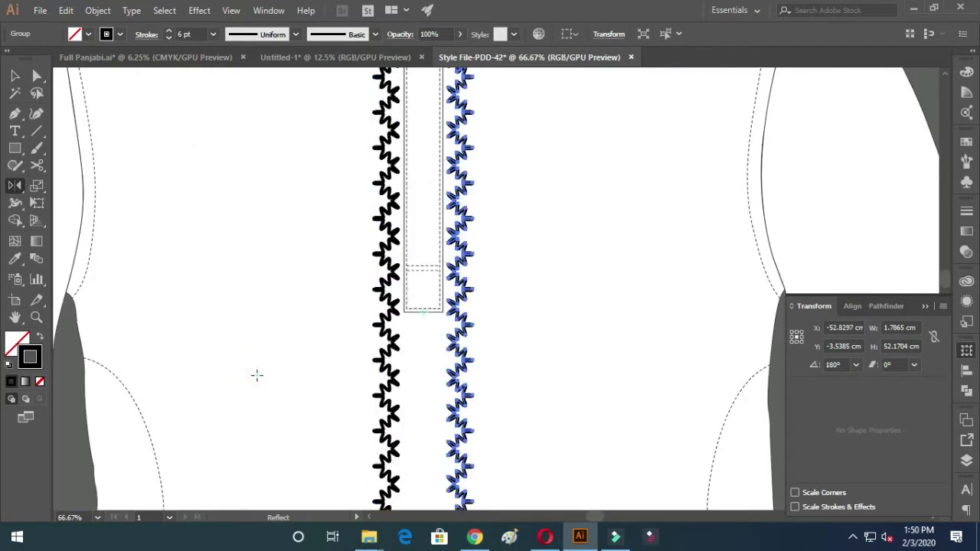
{"action": "key", "text": "v"}
{"action": "left_click", "coordinate": [289, 194]}
{"action": "scroll", "coordinate": [368, 326], "scroll_direction": "up", "scroll_amount": 3}
{"action": "scroll", "coordinate": [478, 281], "scroll_direction": "down", "scroll_amount": 2}
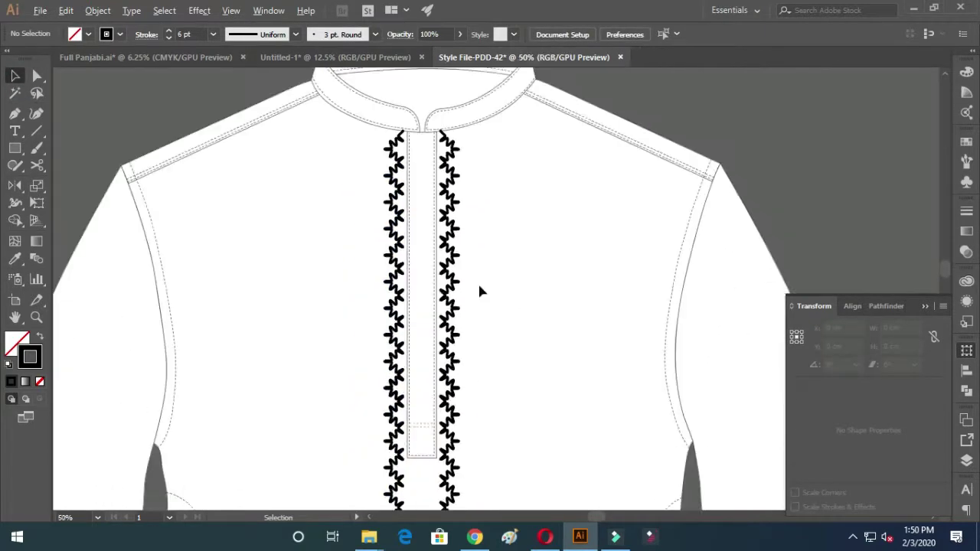
{"action": "scroll", "coordinate": [402, 214], "scroll_direction": "up", "scroll_amount": 3}
{"action": "scroll", "coordinate": [382, 280], "scroll_direction": "up", "scroll_amount": 2}
{"action": "scroll", "coordinate": [383, 275], "scroll_direction": "down", "scroll_amount": 4}
{"action": "left_click", "coordinate": [383, 269]}
{"action": "scroll", "coordinate": [383, 275], "scroll_direction": "down", "scroll_amount": 3}
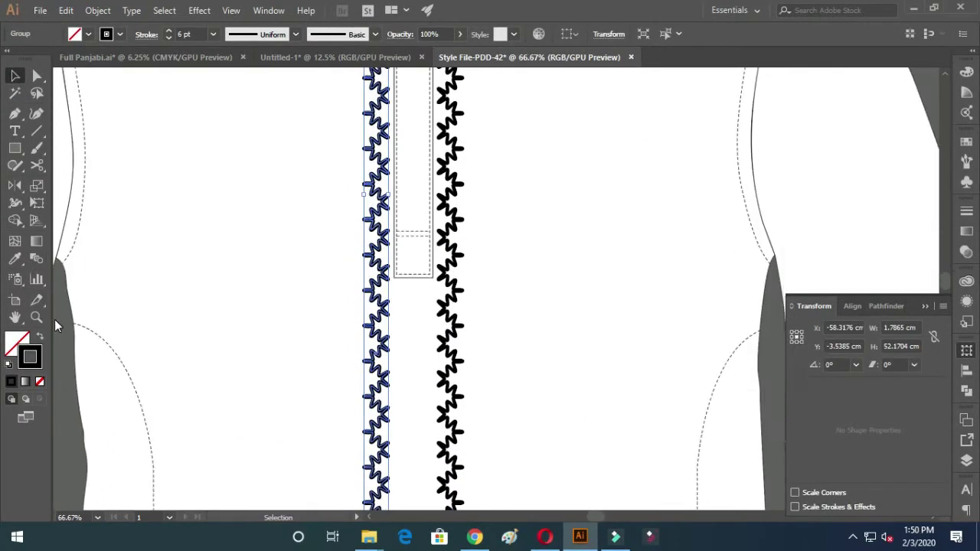
{"action": "key", "text": "ctrl+r"}
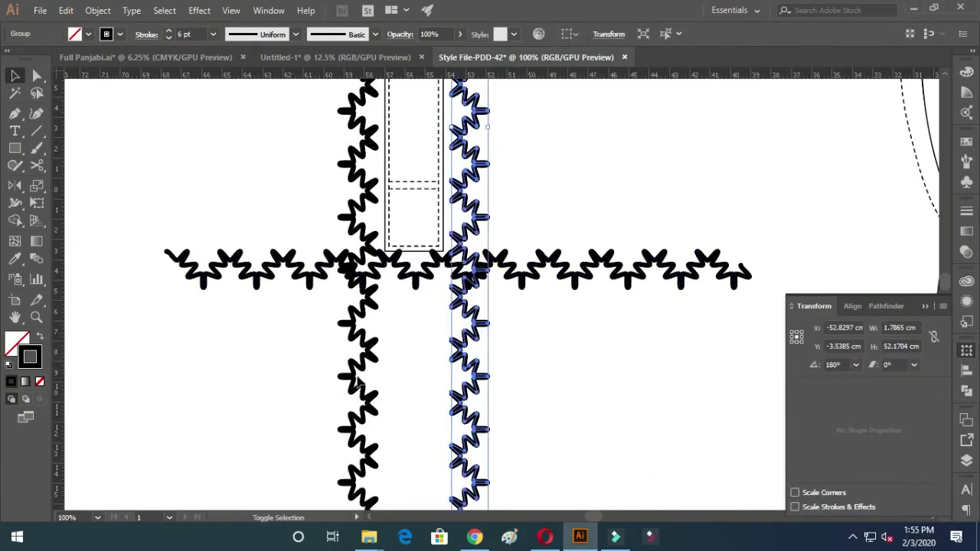
Delete the two vertical zigzags and select the zip path at the placket
{"action": "left_click", "coordinate": [357, 382], "text": "shift"}
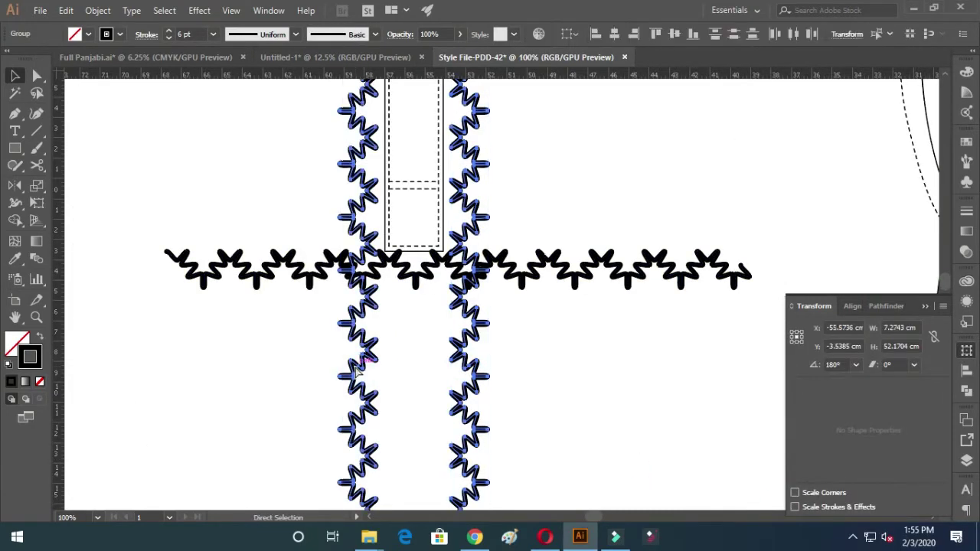
{"action": "key", "text": "Delete"}
{"action": "scroll", "coordinate": [367, 277], "scroll_direction": "down", "scroll_amount": 5}
{"action": "right_click", "coordinate": [368, 277]}
{"action": "left_click", "coordinate": [368, 282]}
Select all the sketch objects and group them together
{"action": "scroll", "coordinate": [369, 282], "scroll_direction": "up", "scroll_amount": 7}
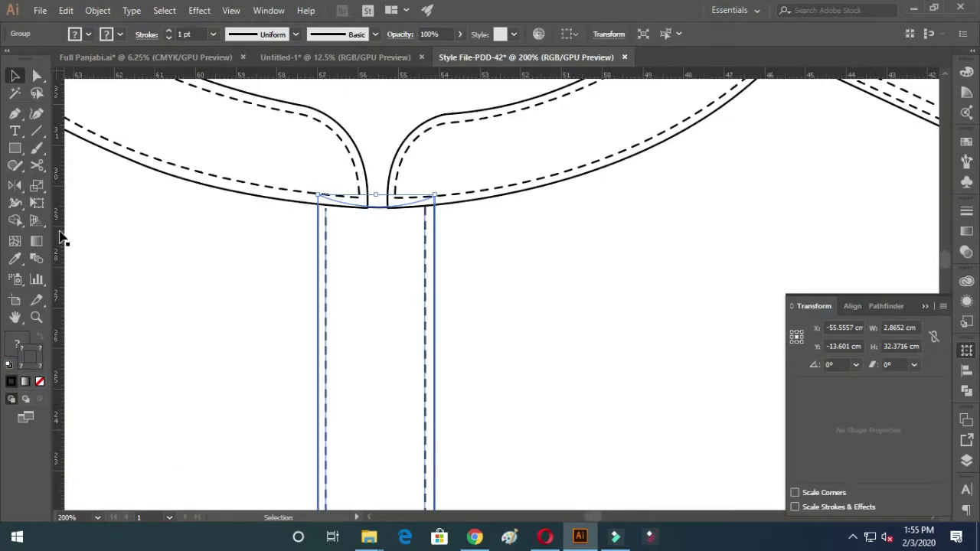
{"action": "scroll", "coordinate": [376, 201], "scroll_direction": "up", "scroll_amount": 3}
{"action": "scroll", "coordinate": [376, 316], "scroll_direction": "up", "scroll_amount": 10}
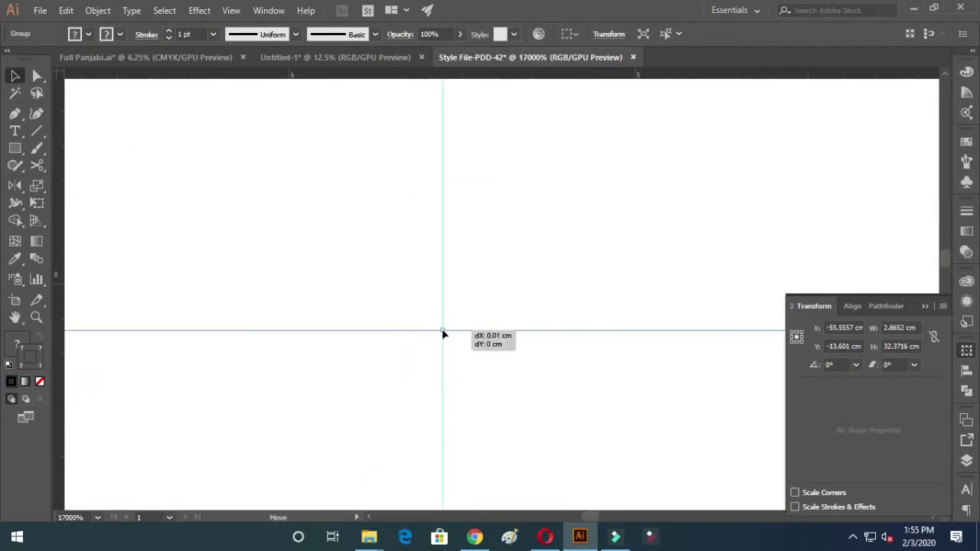
{"action": "scroll", "coordinate": [442, 334], "scroll_direction": "down", "scroll_amount": 13}
{"action": "scroll", "coordinate": [448, 284], "scroll_direction": "down", "scroll_amount": 1}
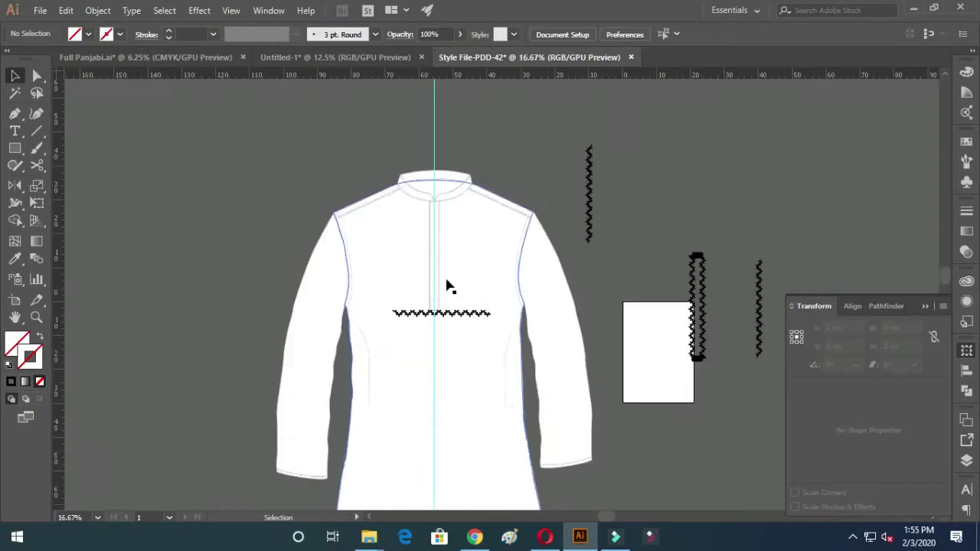
{"action": "scroll", "coordinate": [505, 229], "scroll_direction": "down", "scroll_amount": 2}
{"action": "scroll", "coordinate": [567, 175], "scroll_direction": "up", "scroll_amount": 1}
{"action": "key", "text": "ctrl+a"}
{"action": "scroll", "coordinate": [415, 281], "scroll_direction": "up", "scroll_amount": 5}
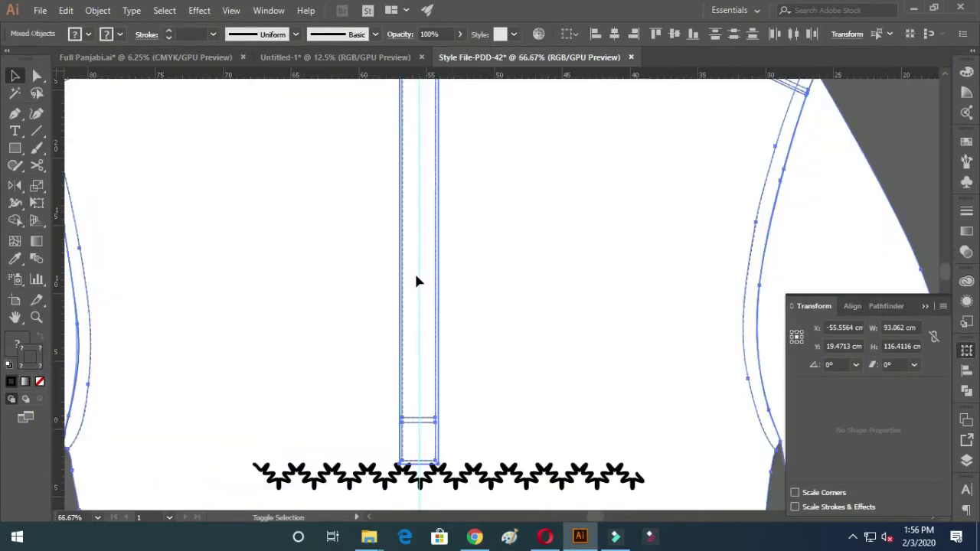
{"action": "scroll", "coordinate": [415, 280], "scroll_direction": "down", "scroll_amount": 3}
{"action": "key", "text": "ctrl+g"}
{"action": "left_click", "coordinate": [622, 172]}
{"action": "scroll", "coordinate": [428, 164], "scroll_direction": "up", "scroll_amount": 5}
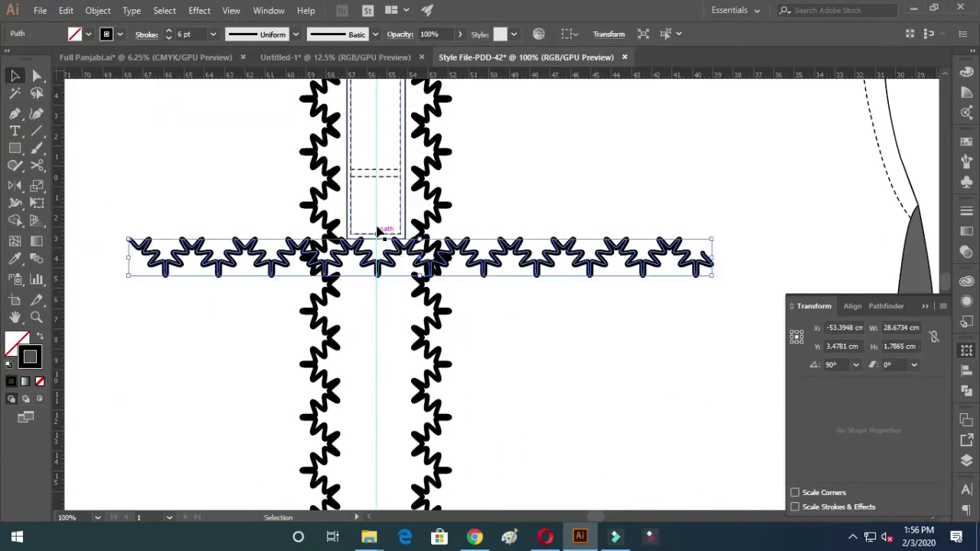
Horizontally centre the zigzag on the placket rectangle and select the neckline group
{"action": "left_click", "coordinate": [378, 231], "text": "shift"}
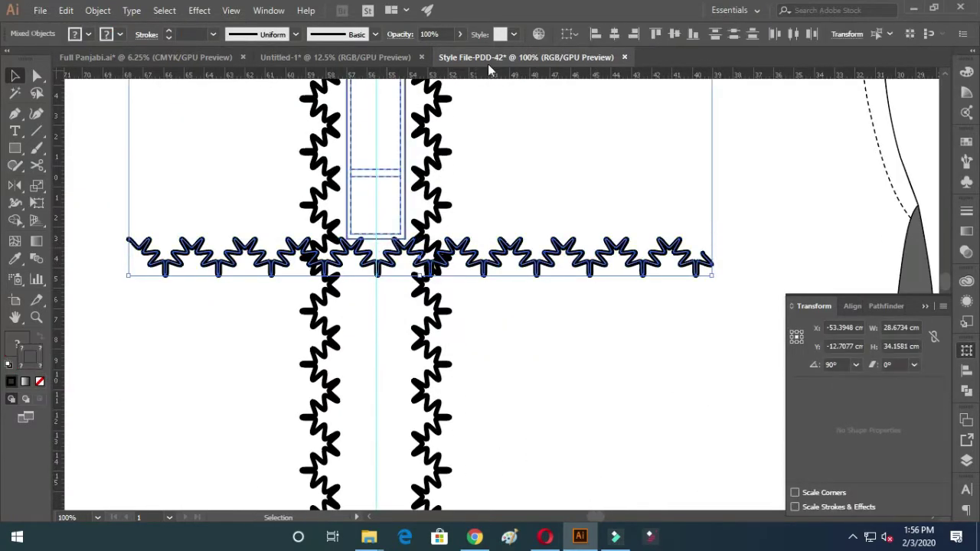
{"action": "left_click", "coordinate": [611, 37]}
{"action": "left_click", "coordinate": [358, 310]}
{"action": "scroll", "coordinate": [359, 311], "scroll_direction": "up", "scroll_amount": 3}
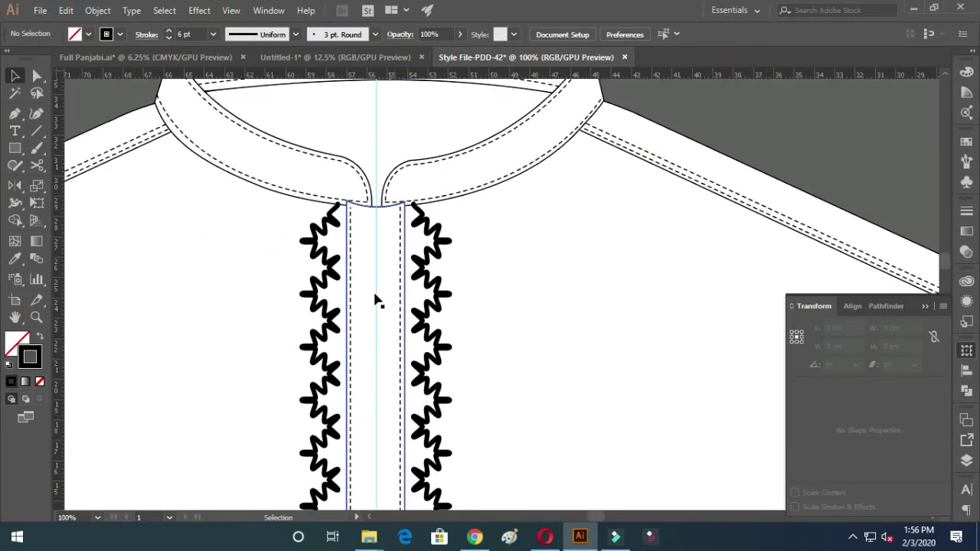
{"action": "scroll", "coordinate": [375, 299], "scroll_direction": "up", "scroll_amount": 3}
{"action": "left_click", "coordinate": [389, 193]}
{"action": "scroll", "coordinate": [389, 193], "scroll_direction": "up", "scroll_amount": 2}
{"action": "scroll", "coordinate": [352, 203], "scroll_direction": "up", "scroll_amount": 3}
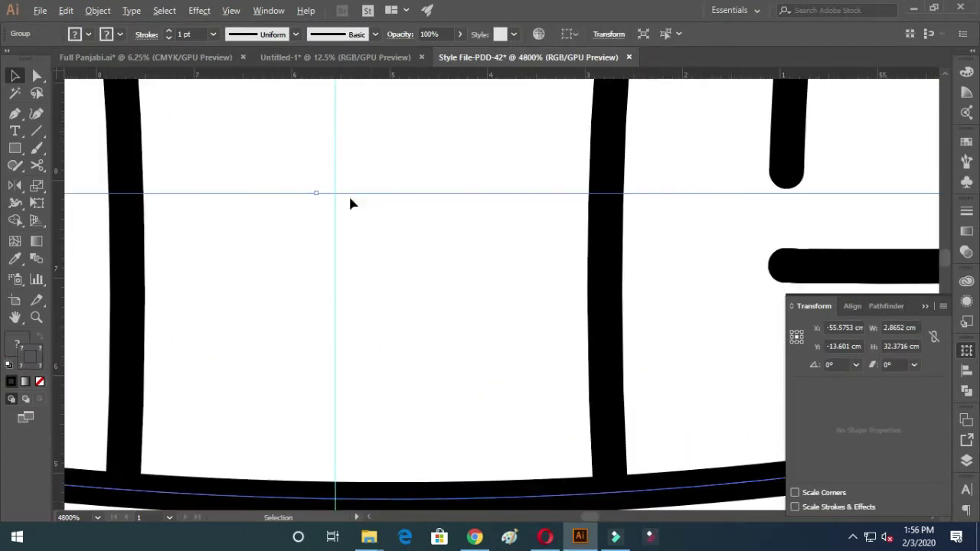
{"action": "scroll", "coordinate": [387, 507], "scroll_direction": "down", "scroll_amount": 5}
{"action": "scroll", "coordinate": [390, 376], "scroll_direction": "up", "scroll_amount": 3}
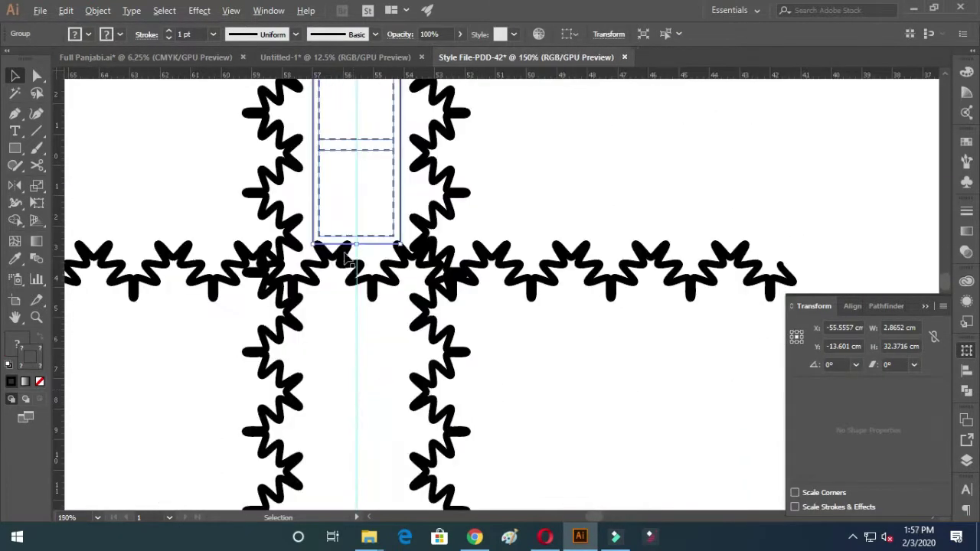
{"action": "scroll", "coordinate": [389, 376], "scroll_direction": "up", "scroll_amount": 2}
Shift the horizontal zigzag slightly left and delete one of its segments
{"action": "left_click", "coordinate": [393, 378]}
{"action": "left_click_drag", "start_coordinate": [398, 381], "coordinate": [334, 384]}
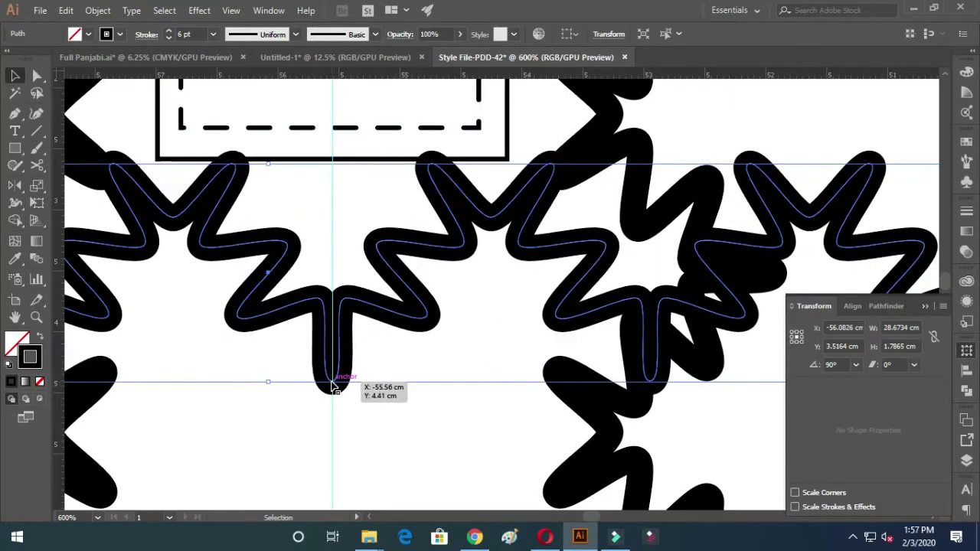
{"action": "scroll", "coordinate": [334, 384], "scroll_direction": "down", "scroll_amount": 2}
{"action": "scroll", "coordinate": [331, 387], "scroll_direction": "down", "scroll_amount": 1}
{"action": "key", "text": "a"}
{"action": "left_click", "coordinate": [518, 331]}
{"action": "key", "text": "Delete"}
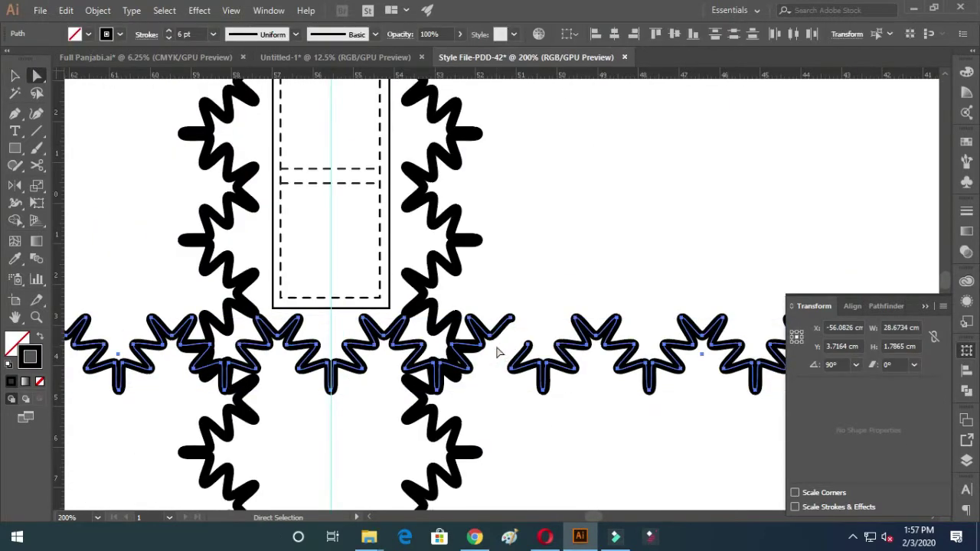
Marquee-select and delete the left and right parts of the horizontal zigzag
{"action": "scroll", "coordinate": [164, 372], "scroll_direction": "down", "scroll_amount": 2}
{"action": "scroll", "coordinate": [142, 322], "scroll_direction": "up", "scroll_amount": 2}
{"action": "left_click_drag", "start_coordinate": [143, 322], "coordinate": [372, 442]}
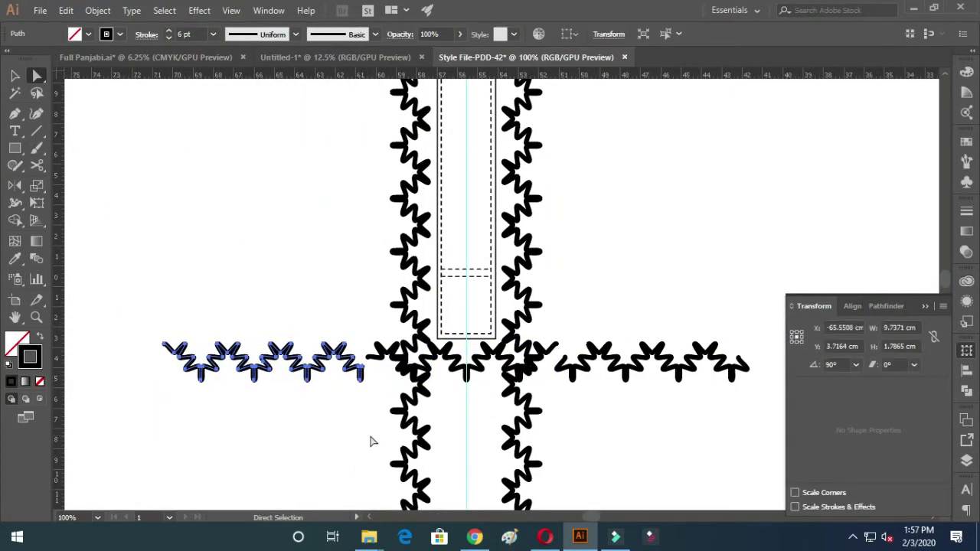
{"action": "key", "text": "Delete"}
{"action": "left_click_drag", "start_coordinate": [752, 401], "coordinate": [573, 292]}
{"action": "key", "text": "Delete"}
Nudge the remaining horizontal zigzag down slightly
{"action": "key", "text": "v"}
{"action": "scroll", "coordinate": [485, 325], "scroll_direction": "up", "scroll_amount": 3}
{"action": "left_click", "coordinate": [466, 422]}
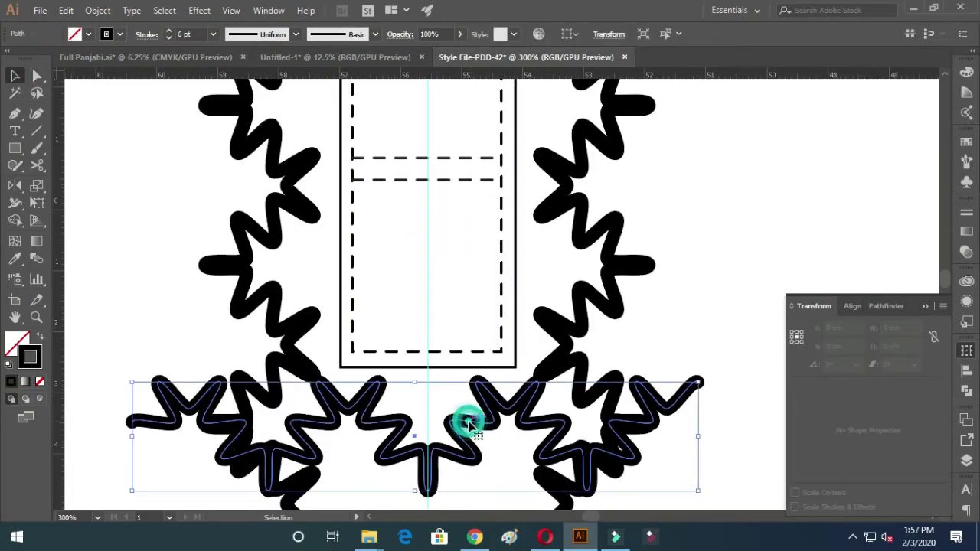
{"action": "key", "text": "Down"}
{"action": "scroll", "coordinate": [484, 367], "scroll_direction": "down", "scroll_amount": 1}
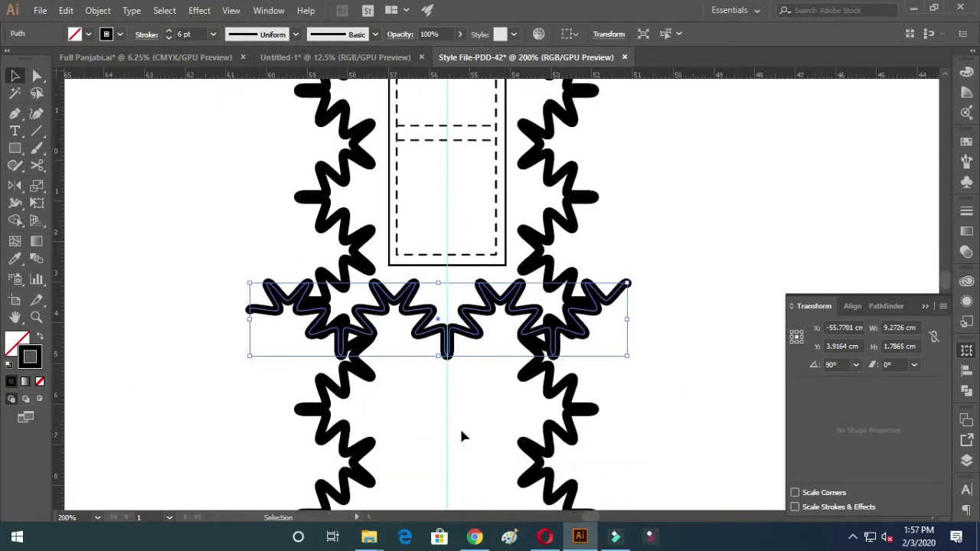
{"action": "scroll", "coordinate": [398, 344], "scroll_direction": "up", "scroll_amount": 1}
Delete the crossing segment of the left vertical zigzag
{"action": "left_click", "coordinate": [332, 262]}
{"action": "key", "text": "a"}
{"action": "left_click", "coordinate": [339, 263]}
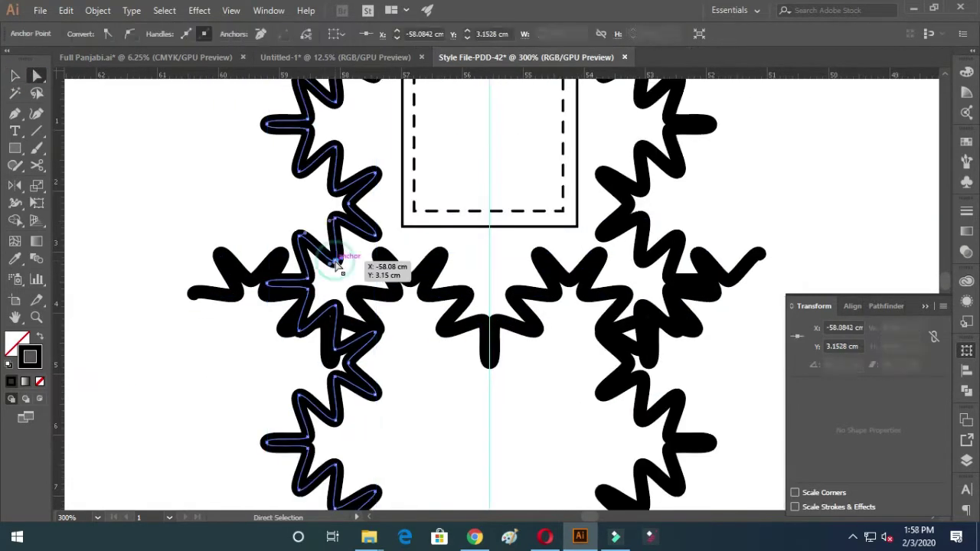
{"action": "key", "text": "Delete"}
{"action": "left_click", "coordinate": [486, 252]}
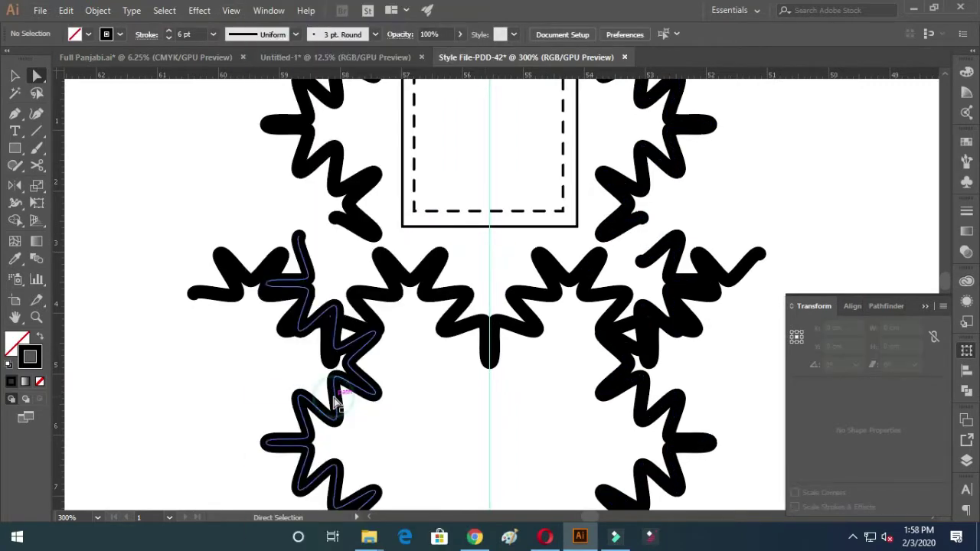
Turn off Smart Guides and delete the leftover pieces of both side zigzags
{"action": "left_click", "coordinate": [233, 10]}
{"action": "left_click", "coordinate": [321, 463]}
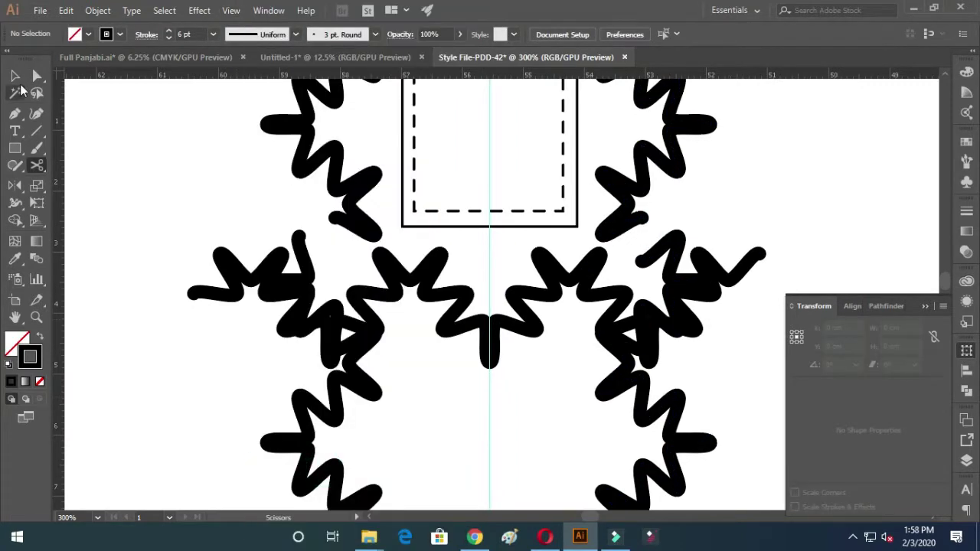
{"action": "key", "text": "a"}
{"action": "left_click", "coordinate": [322, 413]}
{"action": "key", "text": "Delete"}
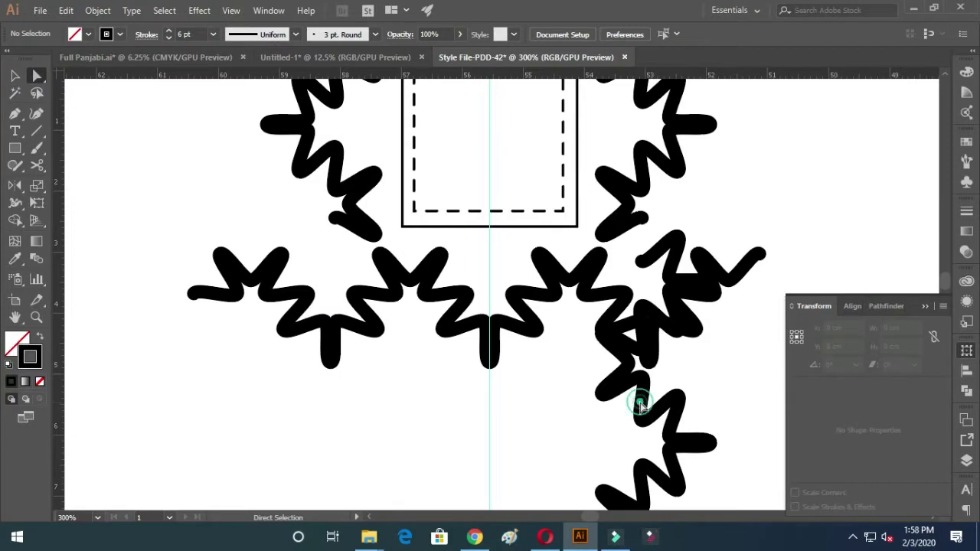
{"action": "left_click", "coordinate": [640, 403]}
{"action": "key", "text": "Delete"}
Trim the left end off the bottom horizontal zigzag
{"action": "scroll", "coordinate": [361, 352], "scroll_direction": "down", "scroll_amount": 2}
{"action": "scroll", "coordinate": [411, 374], "scroll_direction": "up", "scroll_amount": 1}
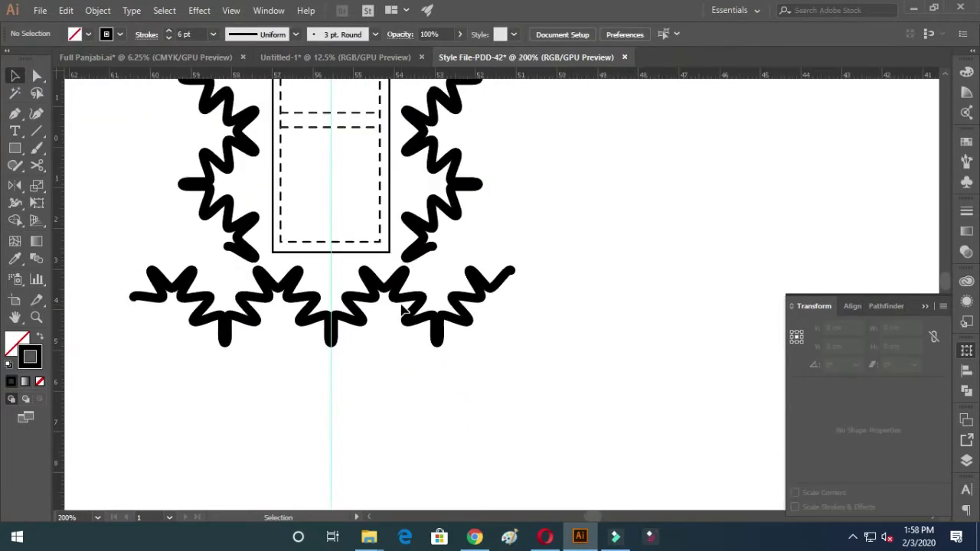
{"action": "scroll", "coordinate": [379, 366], "scroll_direction": "down", "scroll_amount": 3}
{"action": "scroll", "coordinate": [310, 398], "scroll_direction": "up", "scroll_amount": 3}
{"action": "left_click", "coordinate": [310, 396]}
{"action": "key", "text": "a"}
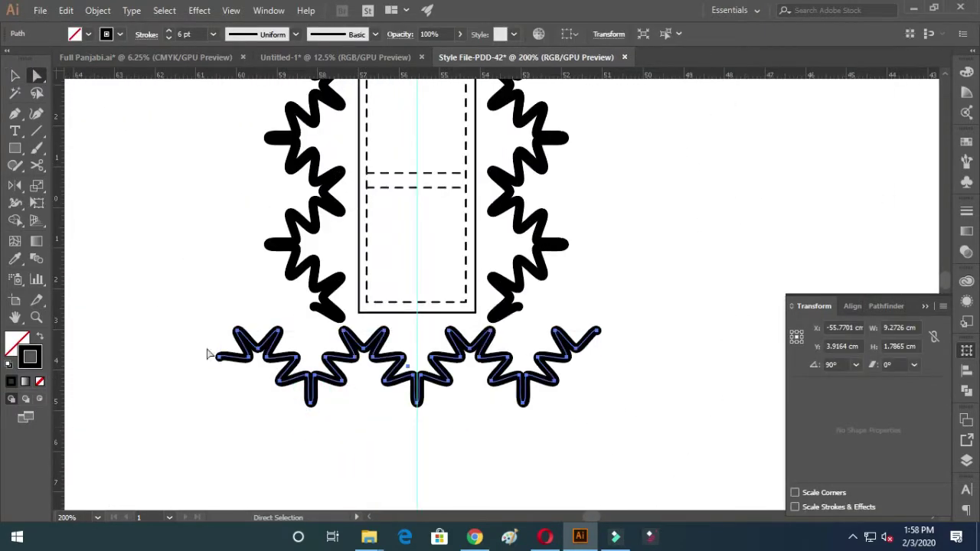
{"action": "left_click_drag", "start_coordinate": [208, 354], "coordinate": [328, 448]}
{"action": "key", "text": "Delete"}
Trim the right end off the bottom zigzag, leaving a short piece
{"action": "left_click", "coordinate": [354, 394]}
{"action": "left_click", "coordinate": [406, 369]}
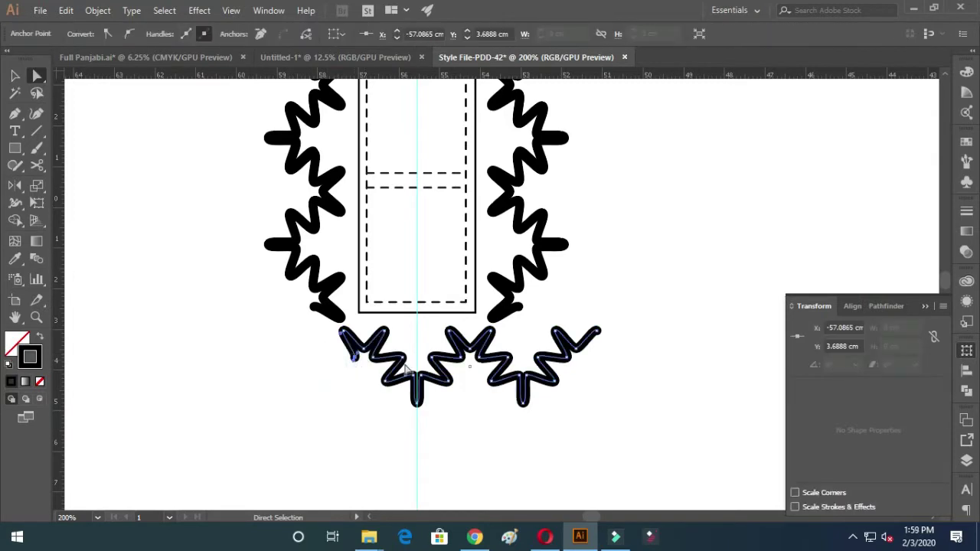
{"action": "left_click_drag", "start_coordinate": [526, 326], "coordinate": [523, 322]}
{"action": "key", "text": "Delete"}
{"action": "left_click", "coordinate": [492, 331]}
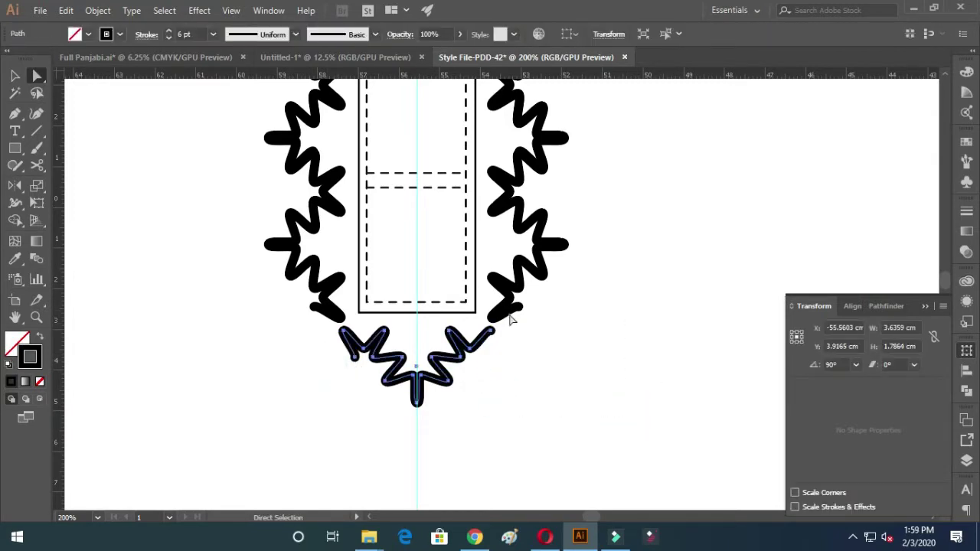
Join the bottom zigzag to the side trims, averaging and fusing the joint into one point
{"action": "scroll", "coordinate": [345, 347], "scroll_direction": "up", "scroll_amount": 3}
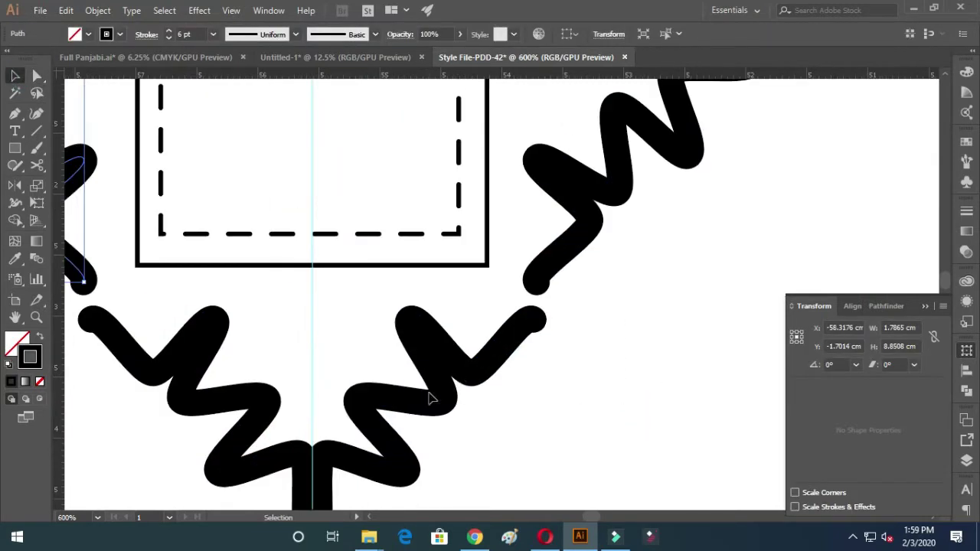
{"action": "left_click", "coordinate": [430, 400]}
{"action": "key", "text": "ctrl+j"}
{"action": "left_click", "coordinate": [631, 442]}
{"action": "scroll", "coordinate": [602, 350], "scroll_direction": "up", "scroll_amount": 4}
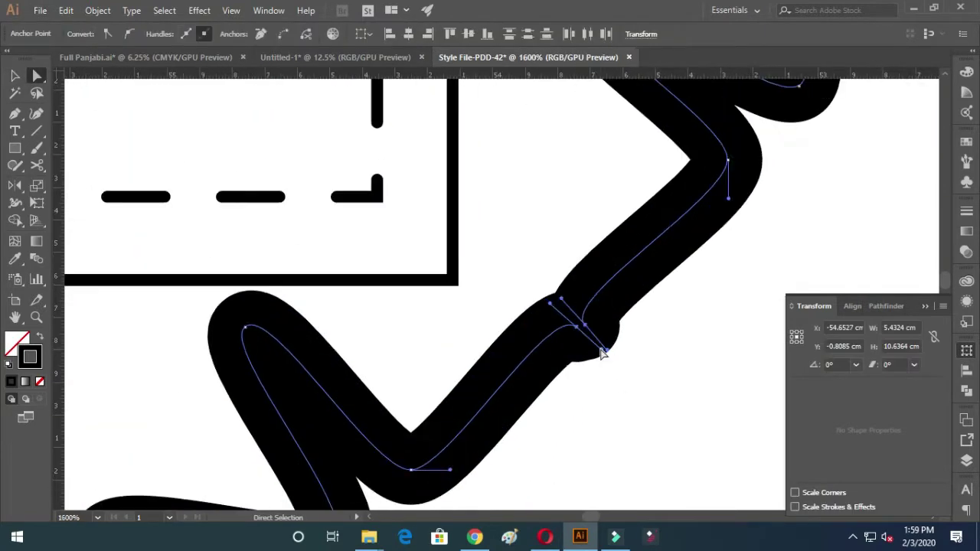
{"action": "key", "text": "ctrl+alt+j"}
{"action": "key", "text": "Return"}
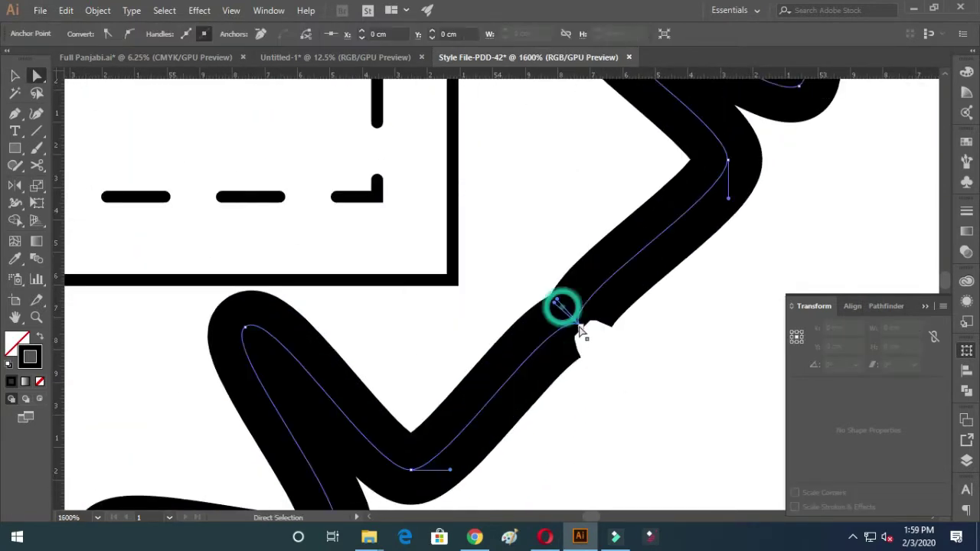
{"action": "mouse_move", "coordinate": [559, 309]}
{"action": "left_mouse_down"}
{"action": "mouse_move", "coordinate": [587, 337]}
{"action": "mouse_move", "coordinate": [610, 309]}
{"action": "left_mouse_up"}
{"action": "key", "text": "ctrl+j"}
Drag the anchors at the lower-left kink to smooth the trim's corner
{"action": "scroll", "coordinate": [571, 386], "scroll_direction": "down", "scroll_amount": 1}
{"action": "scroll", "coordinate": [571, 390], "scroll_direction": "down", "scroll_amount": 4}
{"action": "left_click", "coordinate": [590, 403]}
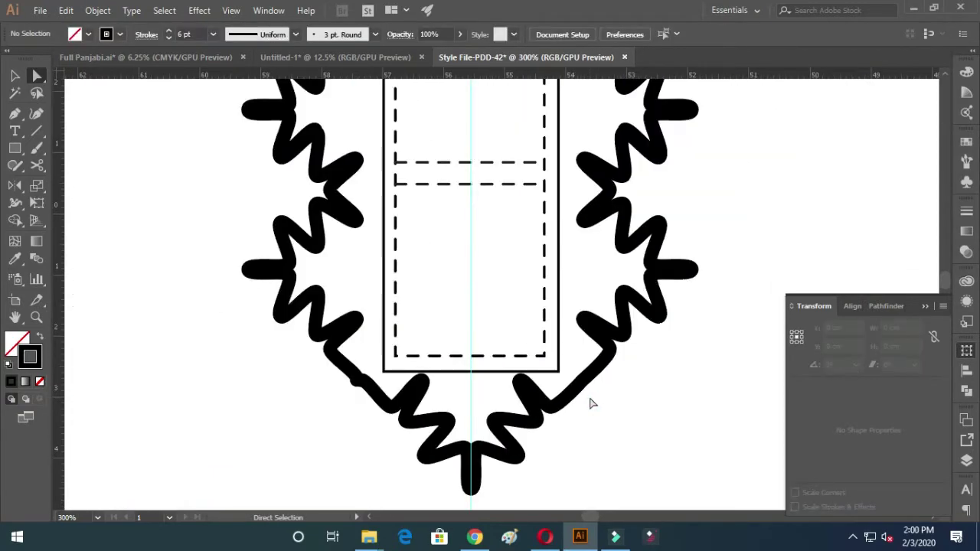
{"action": "left_click", "coordinate": [344, 373]}
{"action": "scroll", "coordinate": [358, 402], "scroll_direction": "up", "scroll_amount": 3}
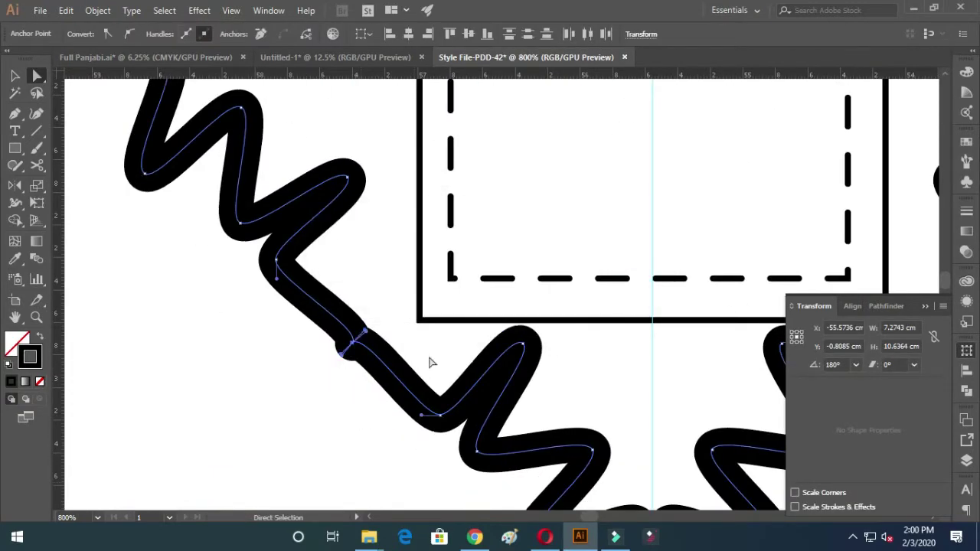
{"action": "scroll", "coordinate": [349, 393], "scroll_direction": "down", "scroll_amount": 4}
{"action": "scroll", "coordinate": [335, 323], "scroll_direction": "up", "scroll_amount": 6}
{"action": "left_click", "coordinate": [336, 323]}
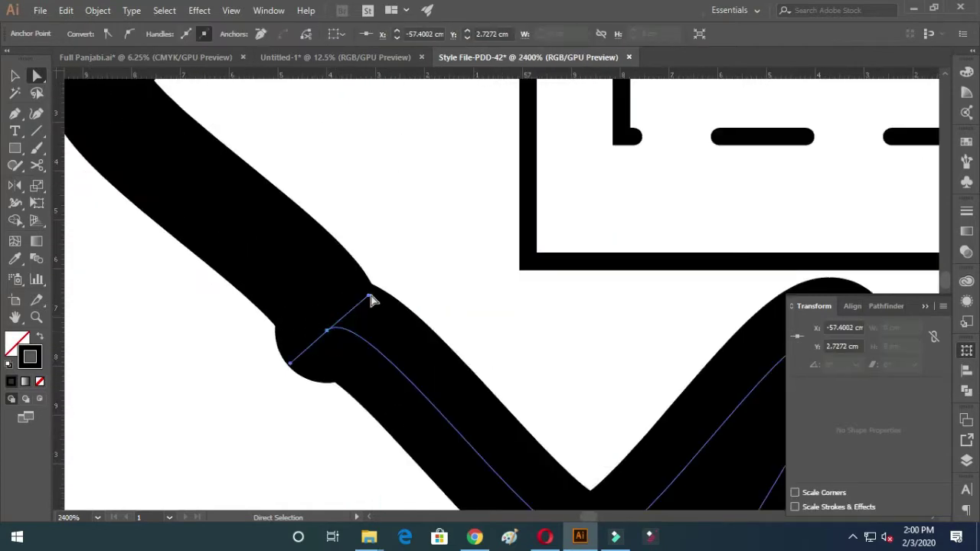
{"action": "left_click_drag", "start_coordinate": [367, 291], "coordinate": [372, 380]}
Smooth the remaining kink in the zigzag trim
{"action": "scroll", "coordinate": [392, 345], "scroll_direction": "down", "scroll_amount": 4}
{"action": "scroll", "coordinate": [392, 344], "scroll_direction": "up", "scroll_amount": 3}
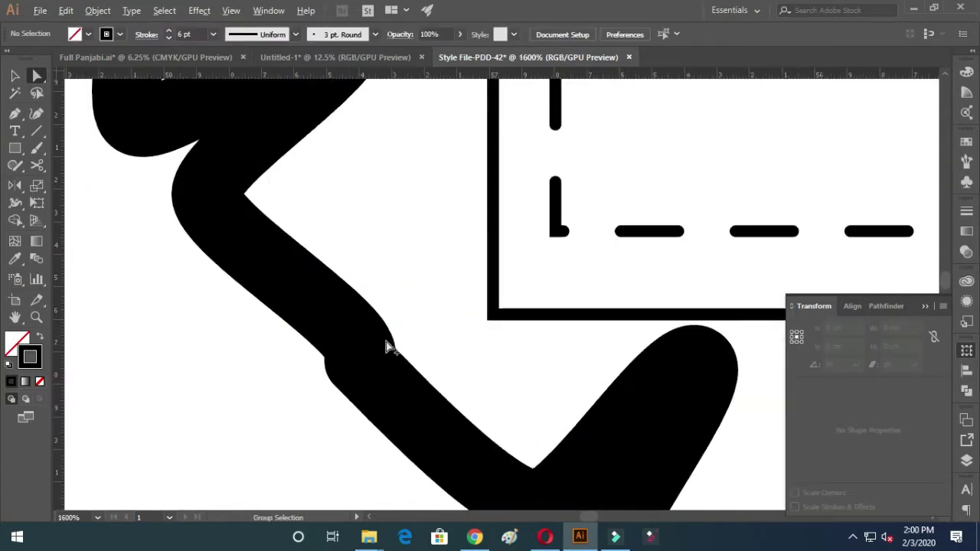
{"action": "left_click", "coordinate": [352, 312]}
{"action": "left_click_drag", "start_coordinate": [344, 332], "coordinate": [344, 346]}
{"action": "scroll", "coordinate": [344, 346], "scroll_direction": "down", "scroll_amount": 3}
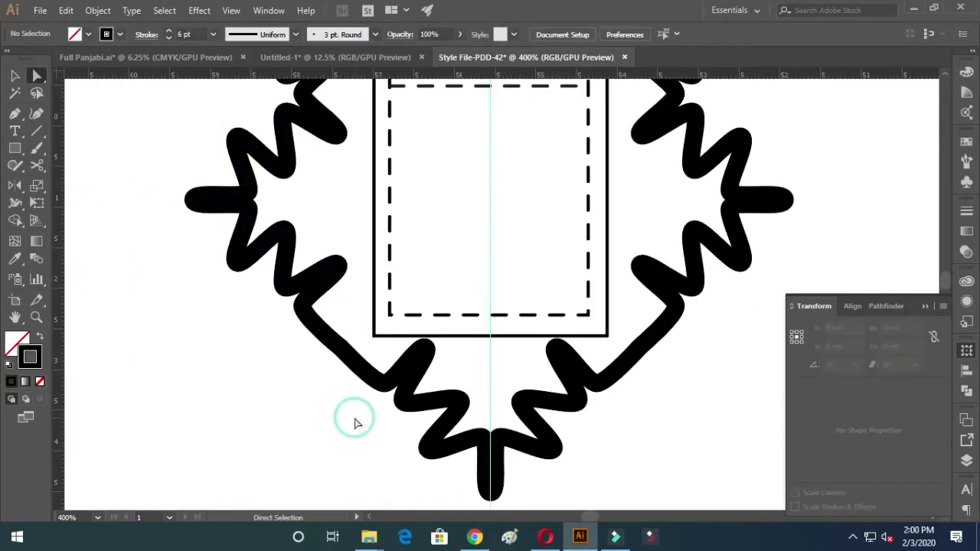
{"action": "scroll", "coordinate": [355, 421], "scroll_direction": "down", "scroll_amount": 5}
{"action": "scroll", "coordinate": [392, 439], "scroll_direction": "up", "scroll_amount": 3}
{"action": "scroll", "coordinate": [383, 433], "scroll_direction": "up", "scroll_amount": 3}
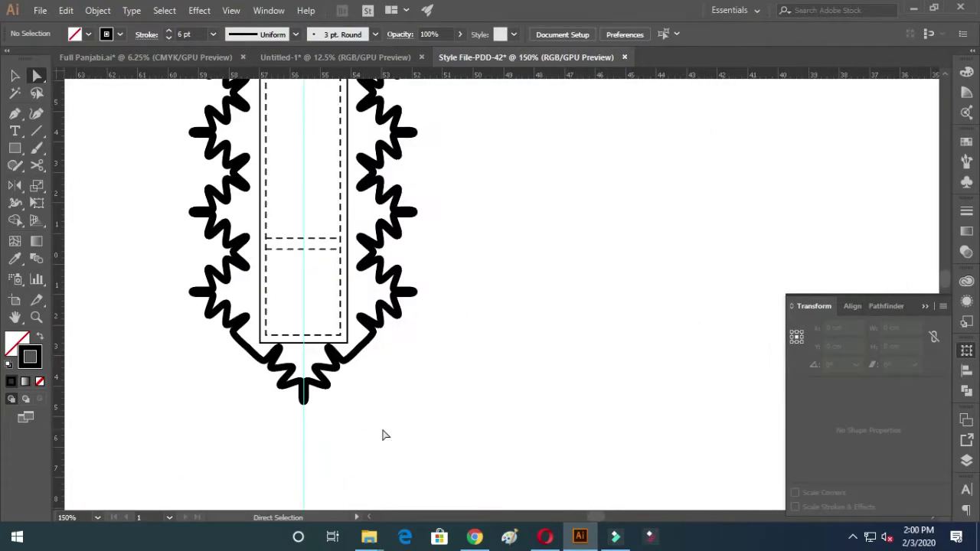
{"action": "scroll", "coordinate": [514, 293], "scroll_direction": "up", "scroll_amount": 2}
Select the lower section of the left zigzag trim and one of its anchors
{"action": "key", "text": "v"}
{"action": "left_click", "coordinate": [228, 366]}
{"action": "left_click", "coordinate": [223, 239]}
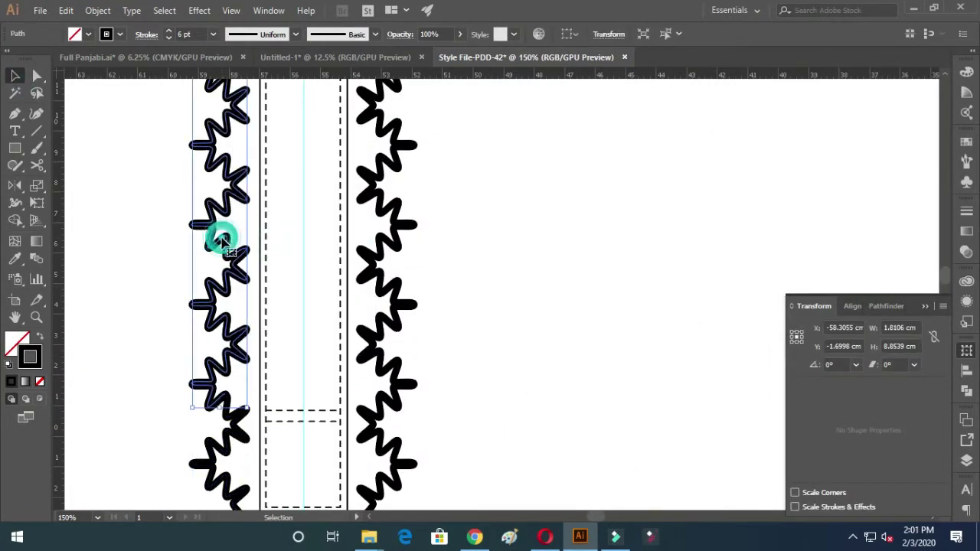
{"action": "key", "text": "a"}
{"action": "left_click", "coordinate": [224, 246]}
{"action": "scroll", "coordinate": [236, 374], "scroll_direction": "up", "scroll_amount": 5}
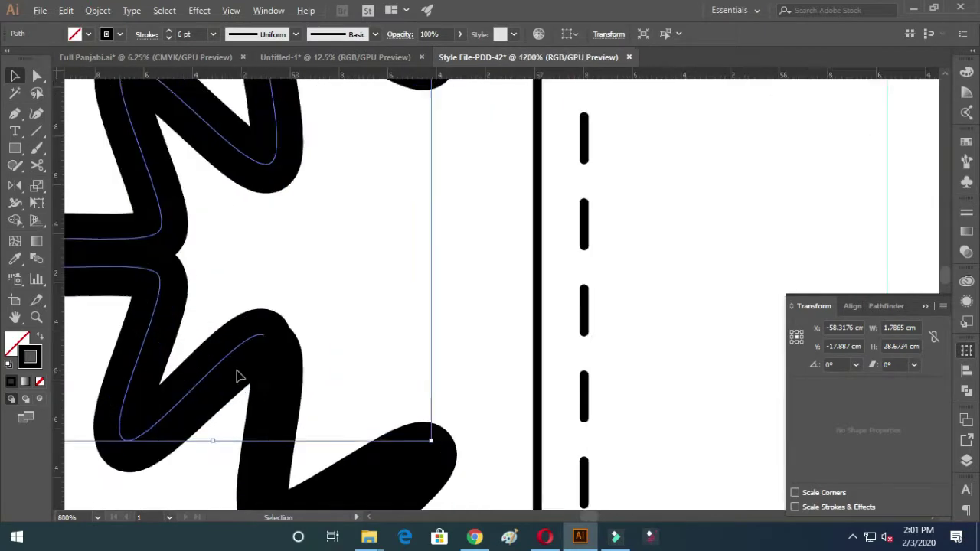
Inspect the zigzag path in Outline view, then return to Preview
{"action": "key", "text": "ctrl+y"}
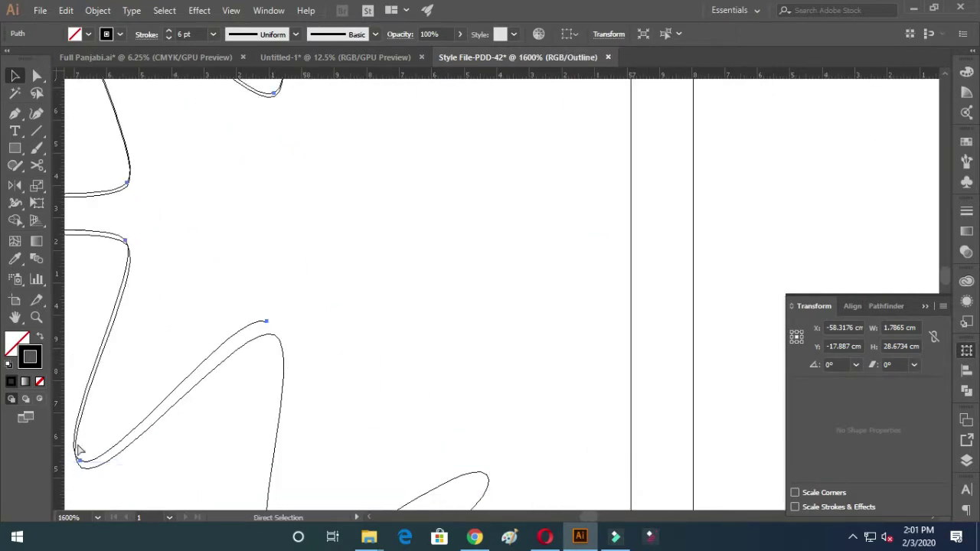
{"action": "scroll", "coordinate": [203, 465], "scroll_direction": "left", "scroll_amount": 3}
{"action": "left_click_drag", "start_coordinate": [201, 464], "coordinate": [290, 472]}
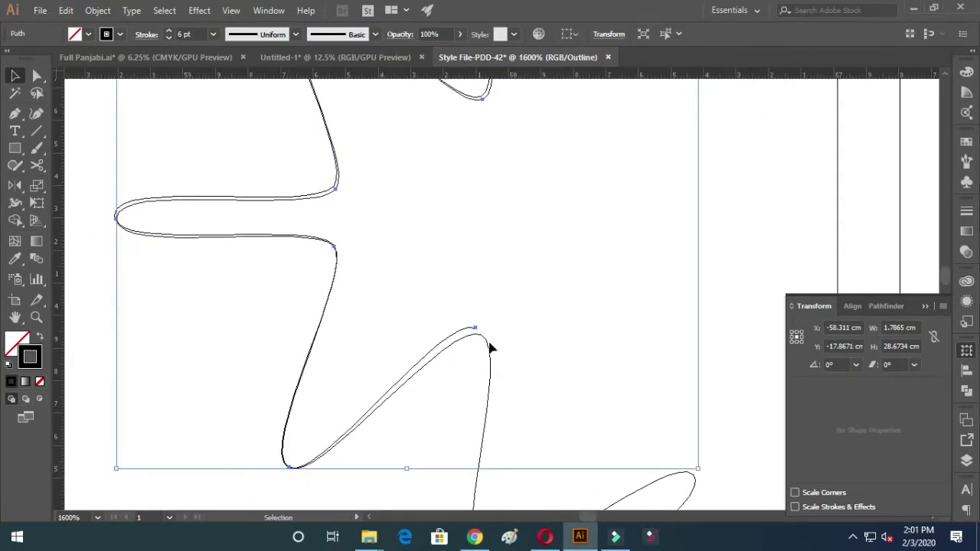
{"action": "scroll", "coordinate": [490, 348], "scroll_direction": "down", "scroll_amount": 5}
{"action": "scroll", "coordinate": [413, 437], "scroll_direction": "down", "scroll_amount": 3}
{"action": "key", "text": "ctrl+y"}
{"action": "scroll", "coordinate": [447, 464], "scroll_direction": "up", "scroll_amount": 1}
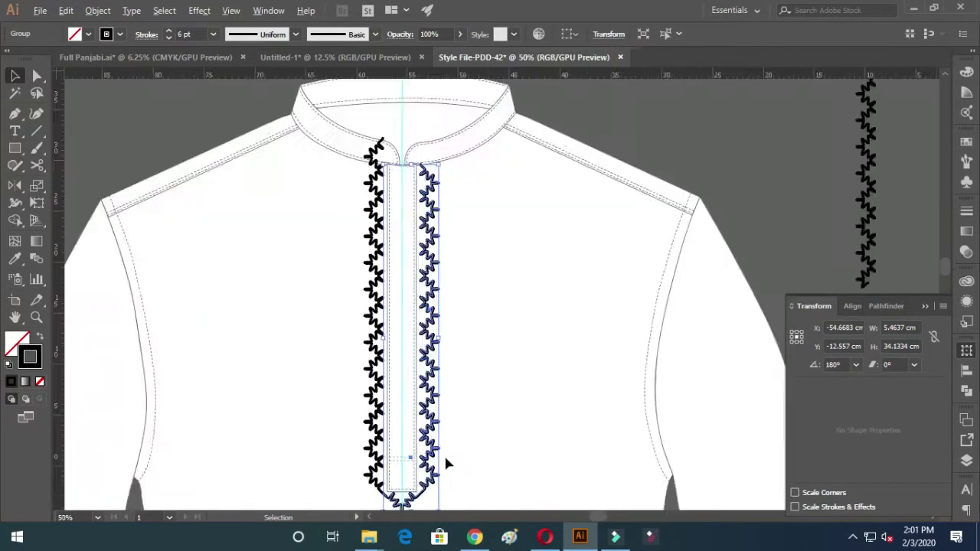
{"action": "scroll", "coordinate": [448, 463], "scroll_direction": "up", "scroll_amount": 3}
Delete both pieces of the right zigzag trim
{"action": "left_click", "coordinate": [448, 400]}
{"action": "scroll", "coordinate": [448, 402], "scroll_direction": "down", "scroll_amount": 3}
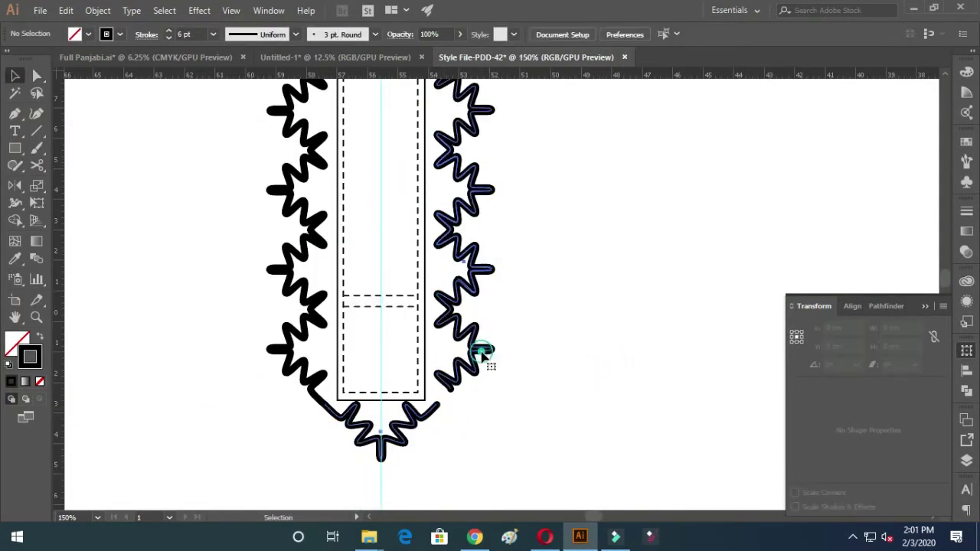
{"action": "left_click", "coordinate": [480, 354]}
{"action": "key", "text": "Delete"}
{"action": "left_click", "coordinate": [482, 272]}
{"action": "key", "text": "Delete"}
Reflect a vertical copy of the left zigzag across the placket centre
{"action": "left_click", "coordinate": [293, 340]}
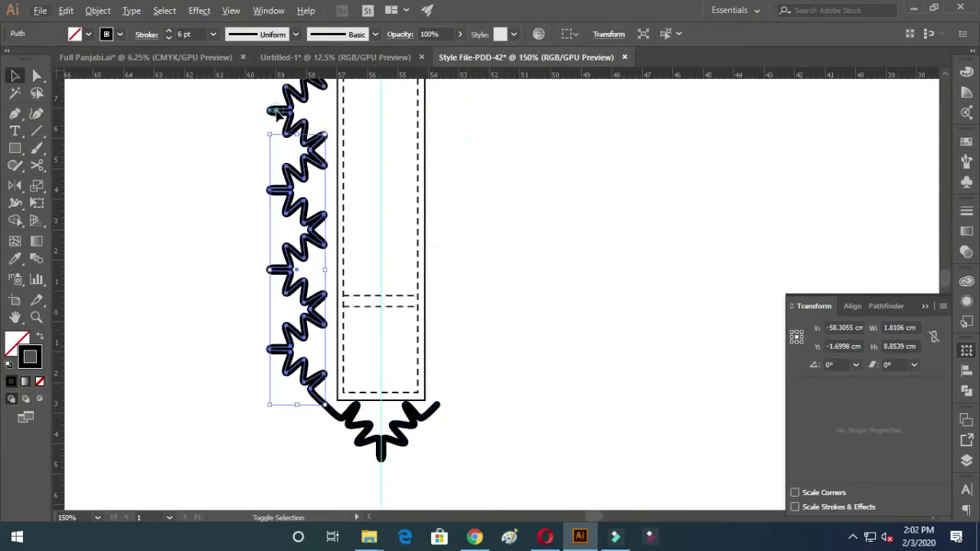
{"action": "scroll", "coordinate": [377, 235], "scroll_direction": "up", "scroll_amount": 5}
{"action": "key", "text": "o"}
{"action": "left_click", "coordinate": [337, 278], "text": "alt"}
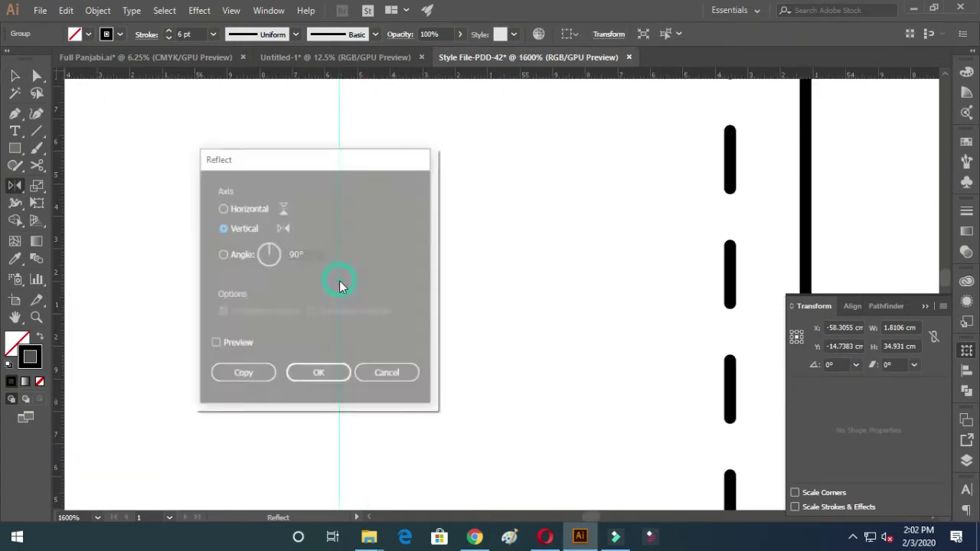
{"action": "left_click", "coordinate": [234, 372]}
{"action": "scroll", "coordinate": [348, 360], "scroll_direction": "down", "scroll_amount": 4}
{"action": "left_click", "coordinate": [15, 75]}
{"action": "left_click", "coordinate": [456, 404]}
{"action": "scroll", "coordinate": [456, 405], "scroll_direction": "down", "scroll_amount": 3}
{"action": "scroll", "coordinate": [474, 417], "scroll_direction": "down", "scroll_amount": 2}
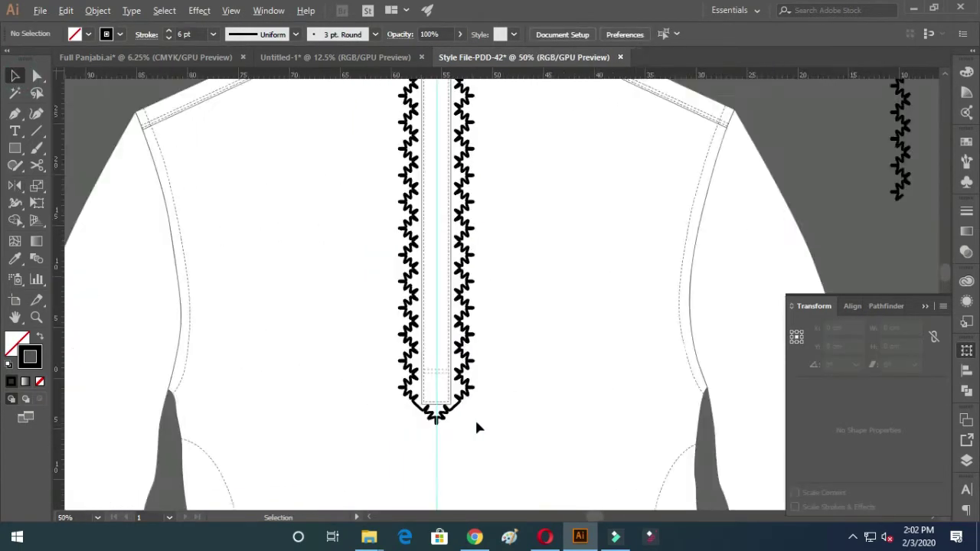
{"action": "scroll", "coordinate": [492, 431], "scroll_direction": "down", "scroll_amount": 1}
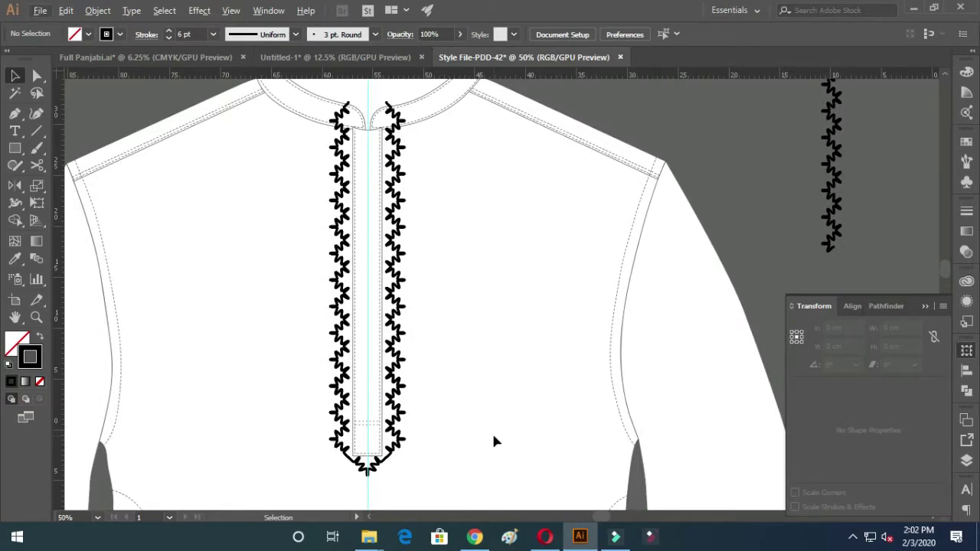
Select the whole kurta and bring up its context menu without choosing an action
{"action": "left_click", "coordinate": [494, 441]}
{"action": "scroll", "coordinate": [460, 383], "scroll_direction": "down", "scroll_amount": 1}
{"action": "right_click", "coordinate": [547, 243]}
{"action": "left_click", "coordinate": [382, 175]}
{"action": "scroll", "coordinate": [383, 176], "scroll_direction": "up", "scroll_amount": 2}
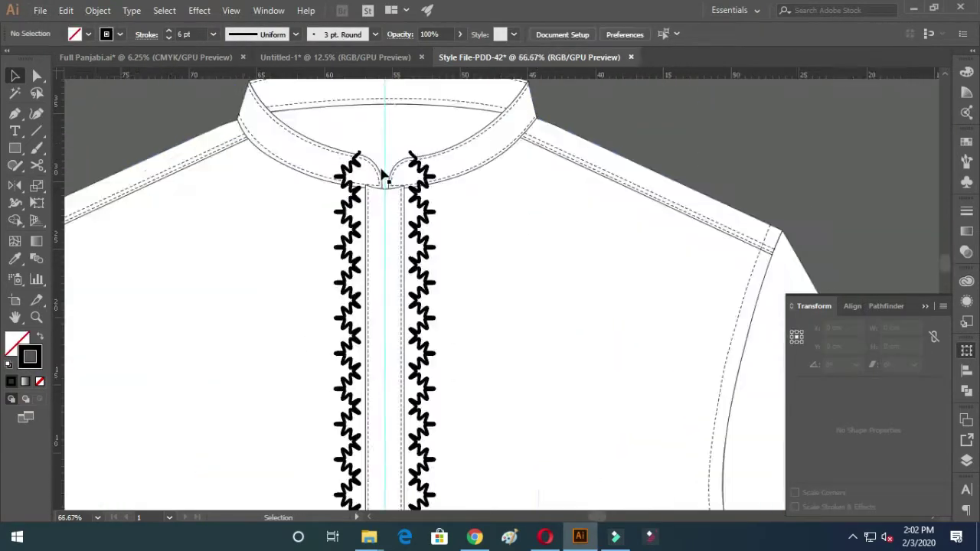
{"action": "scroll", "coordinate": [452, 236], "scroll_direction": "down", "scroll_amount": 3}
Open the floral pattern JPG from the Desktop
{"action": "left_click", "coordinate": [40, 10]}
{"action": "left_click", "coordinate": [303, 286]}
{"action": "key", "text": "ctrl+o"}
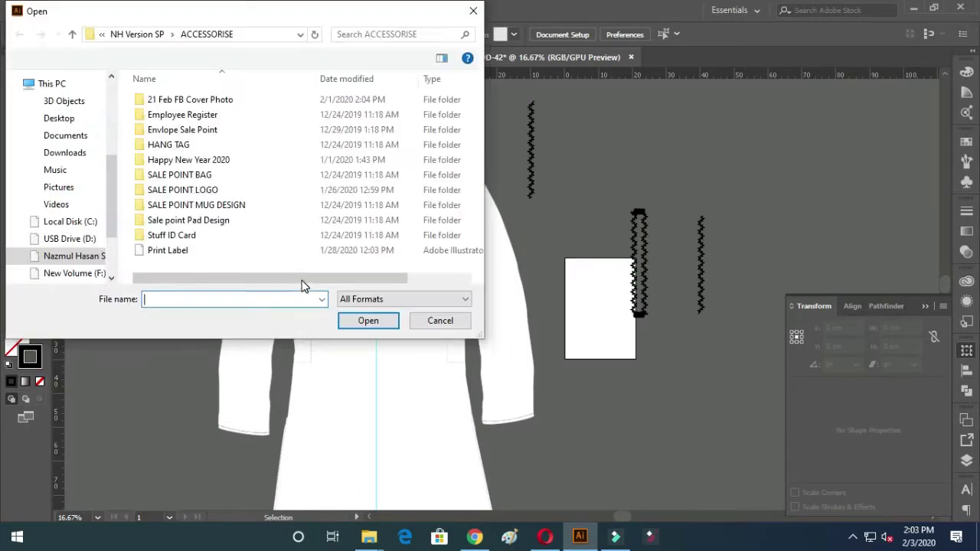
{"action": "scroll", "coordinate": [243, 197], "scroll_direction": "down", "scroll_amount": 5}
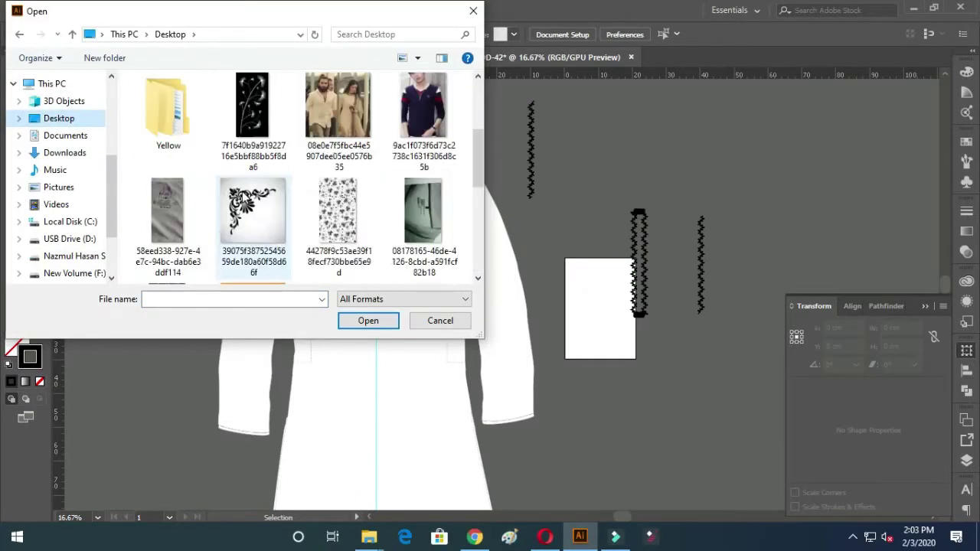
{"action": "double_click", "coordinate": [317, 149]}
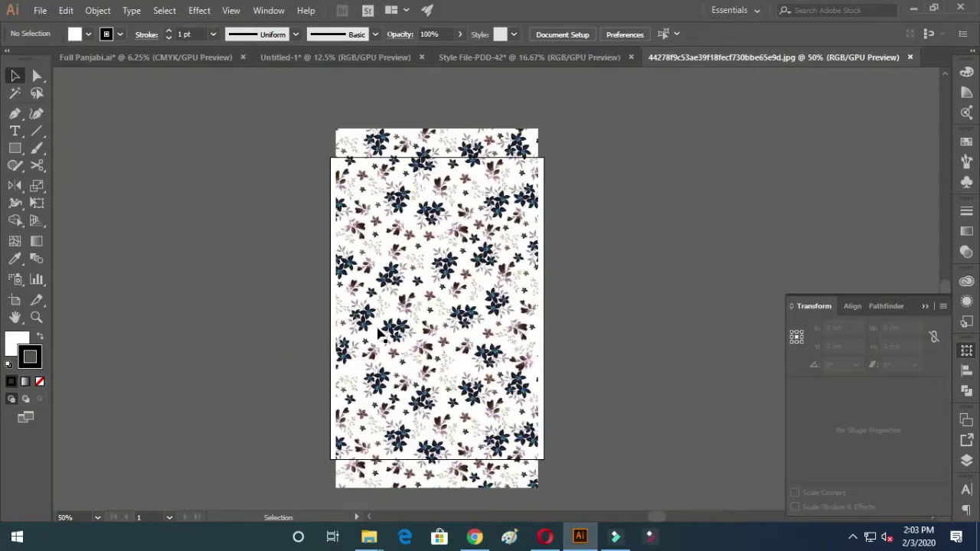
Move the floral image into Style File-PDD-42, scale it, and make the kurta outline a guide
{"action": "left_click_drag", "start_coordinate": [377, 328], "coordinate": [494, 327]}
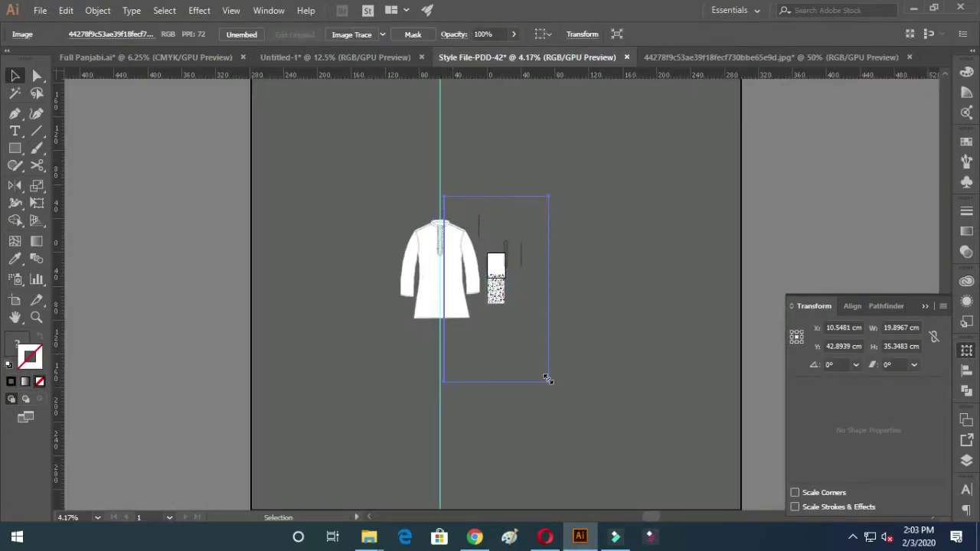
{"action": "left_click_drag", "start_coordinate": [547, 378], "coordinate": [544, 373]}
{"action": "left_click_drag", "start_coordinate": [498, 299], "coordinate": [602, 297]}
{"action": "left_click", "coordinate": [450, 297]}
{"action": "right_click", "coordinate": [604, 316]}
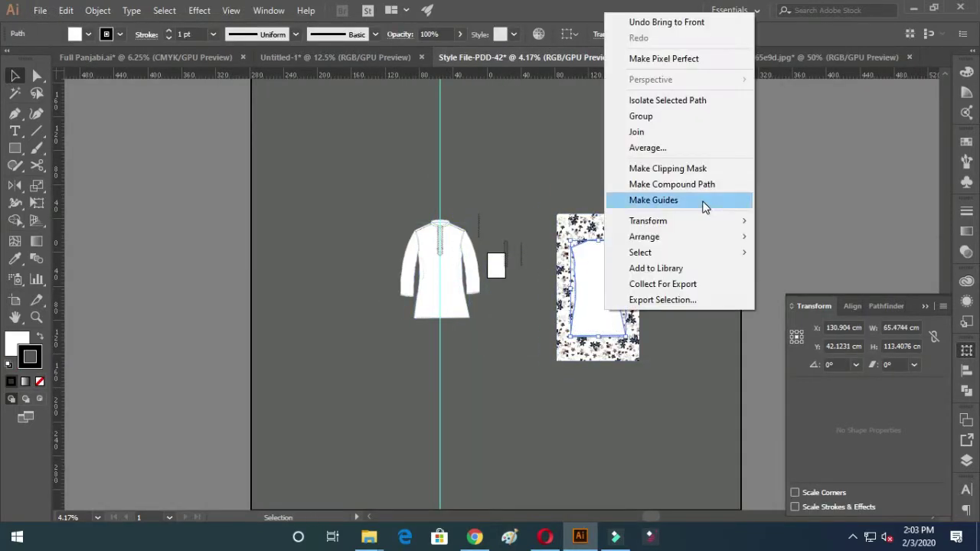
{"action": "left_click", "coordinate": [704, 207]}
{"action": "left_click", "coordinate": [609, 310]}
Tile the pattern with a copy beside it and a copied pair below
{"action": "scroll", "coordinate": [581, 310], "scroll_direction": "up", "scroll_amount": 3}
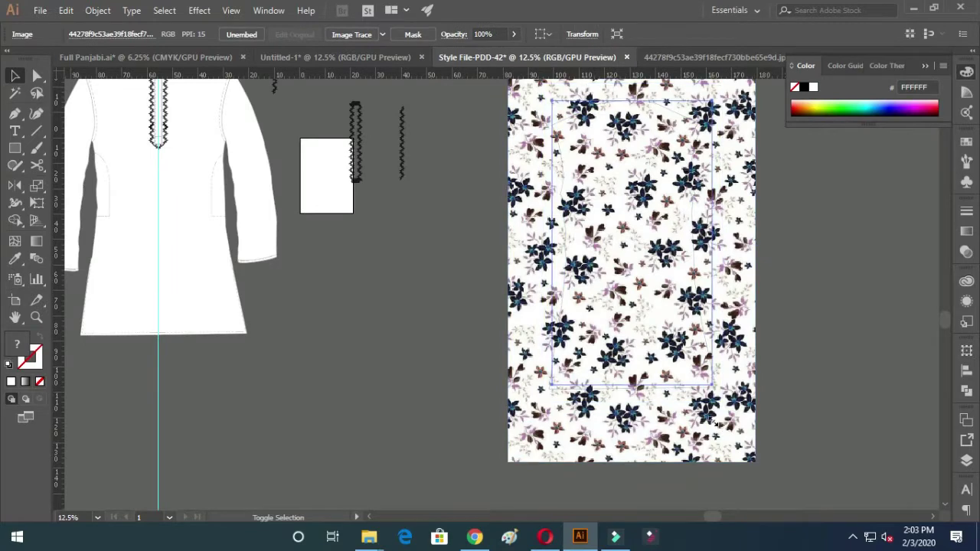
{"action": "scroll", "coordinate": [713, 438], "scroll_direction": "right", "scroll_amount": 5}
{"action": "left_click_drag", "start_coordinate": [409, 287], "coordinate": [496, 298]}
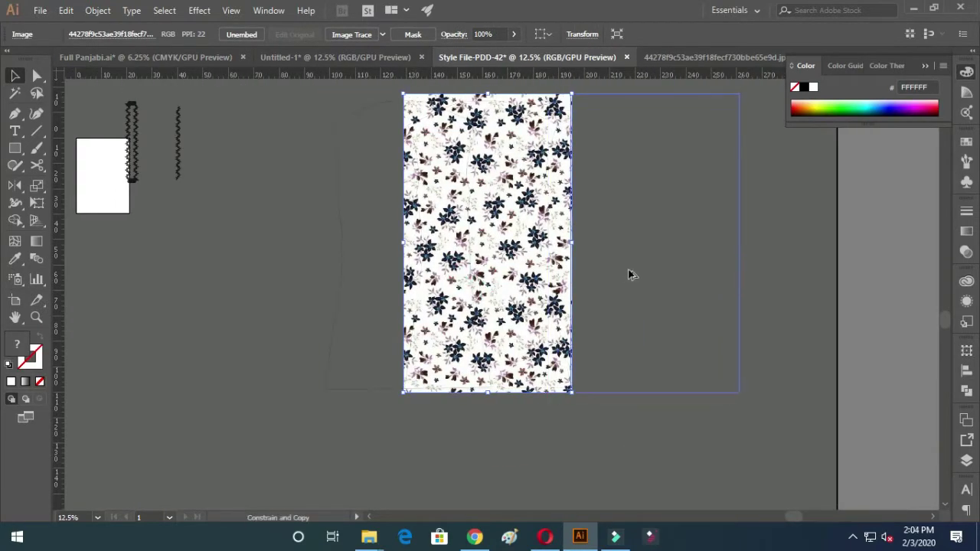
{"action": "left_click_drag", "start_coordinate": [629, 274], "coordinate": [630, 274]}
{"action": "scroll", "coordinate": [623, 177], "scroll_direction": "down", "scroll_amount": 1}
{"action": "left_click_drag", "start_coordinate": [619, 330], "coordinate": [551, 203]}
Reposition a pattern tile to close the seams between tiles
{"action": "scroll", "coordinate": [476, 308], "scroll_direction": "up", "scroll_amount": 5}
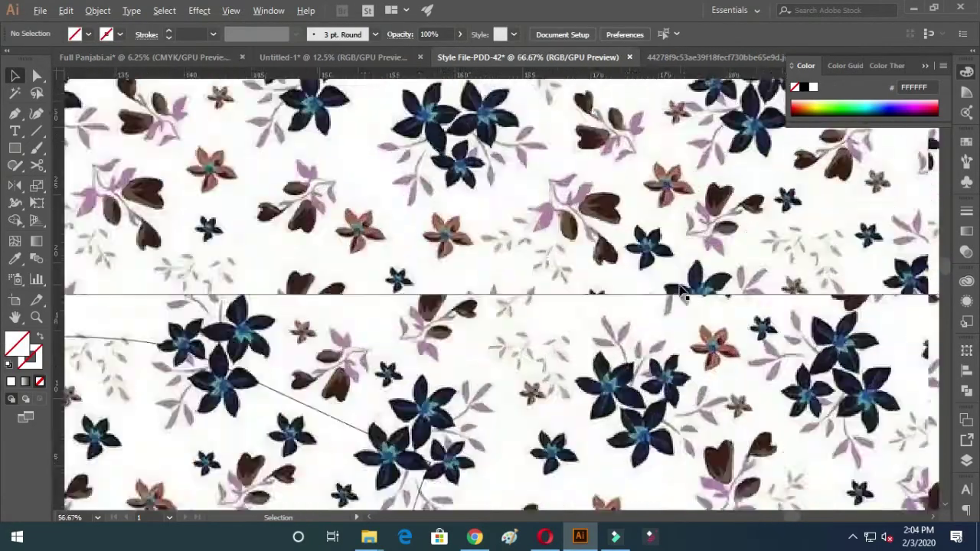
{"action": "scroll", "coordinate": [476, 308], "scroll_direction": "down", "scroll_amount": 2}
{"action": "scroll", "coordinate": [547, 375], "scroll_direction": "up", "scroll_amount": 1}
{"action": "left_click", "coordinate": [546, 375]}
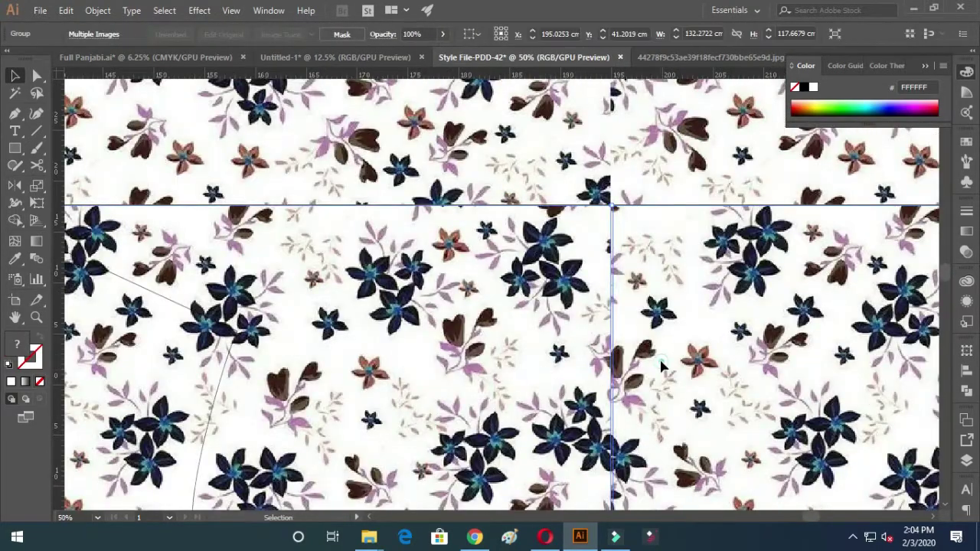
{"action": "scroll", "coordinate": [660, 363], "scroll_direction": "down", "scroll_amount": 4}
{"action": "left_click_drag", "start_coordinate": [660, 363], "coordinate": [486, 332]}
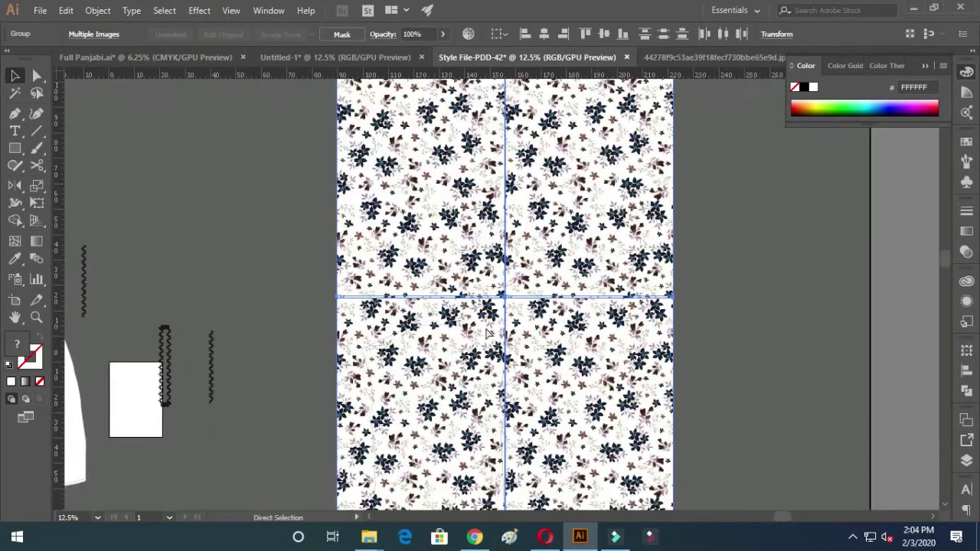
Shrink the tiled pattern to fit the kurta and align it with the outline
{"action": "scroll", "coordinate": [485, 332], "scroll_direction": "down", "scroll_amount": 3}
{"action": "scroll", "coordinate": [344, 225], "scroll_direction": "right", "scroll_amount": 2}
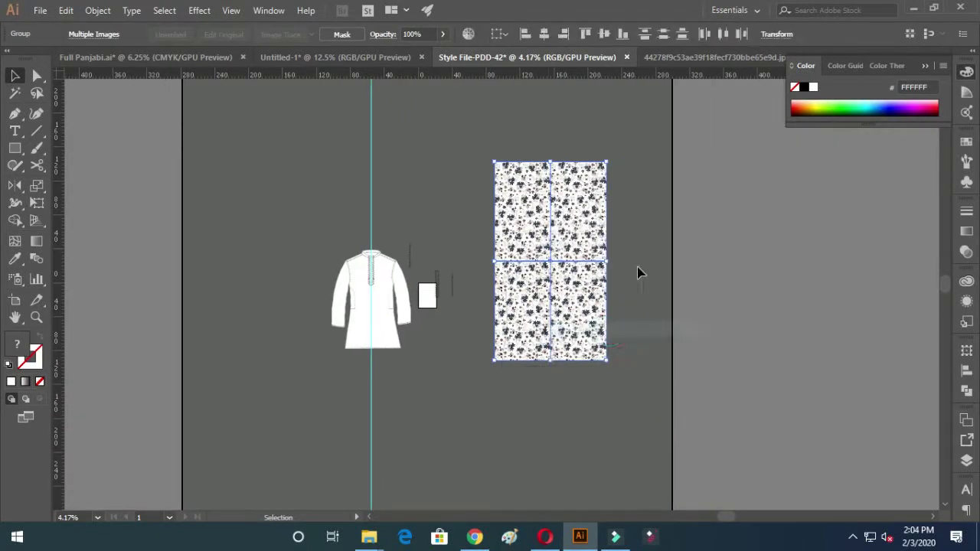
{"action": "left_click", "coordinate": [634, 215]}
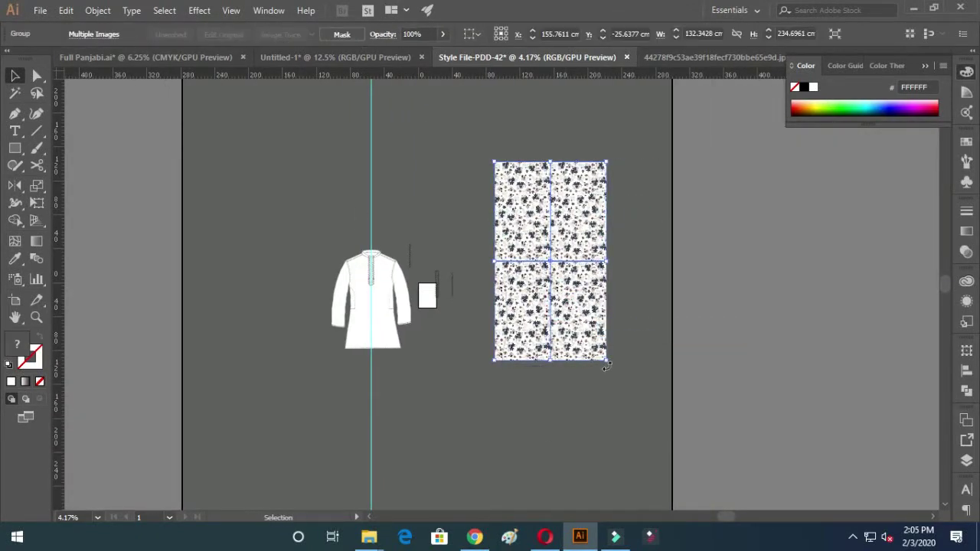
{"action": "left_click_drag", "start_coordinate": [606, 367], "coordinate": [566, 378]}
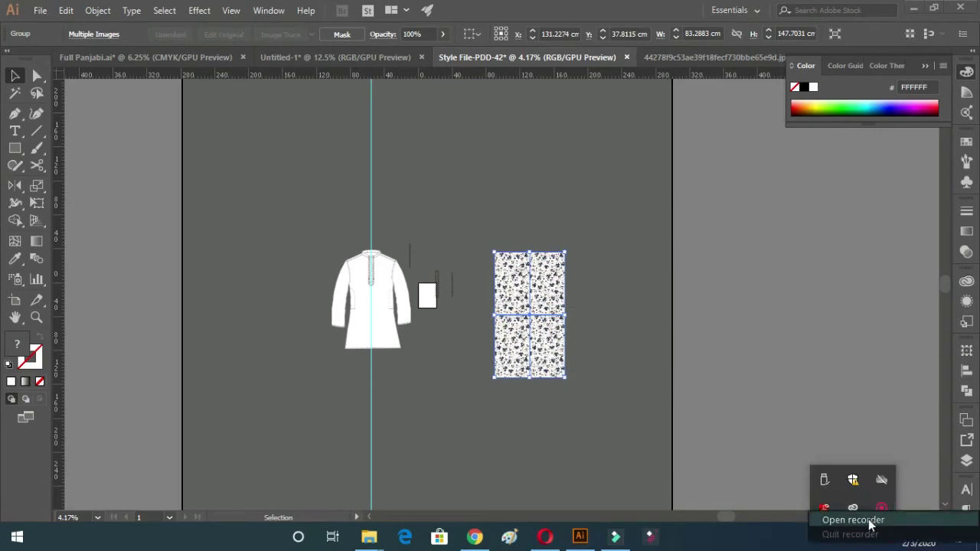
{"action": "left_click", "coordinate": [852, 520]}
{"action": "left_click", "coordinate": [783, 507]}
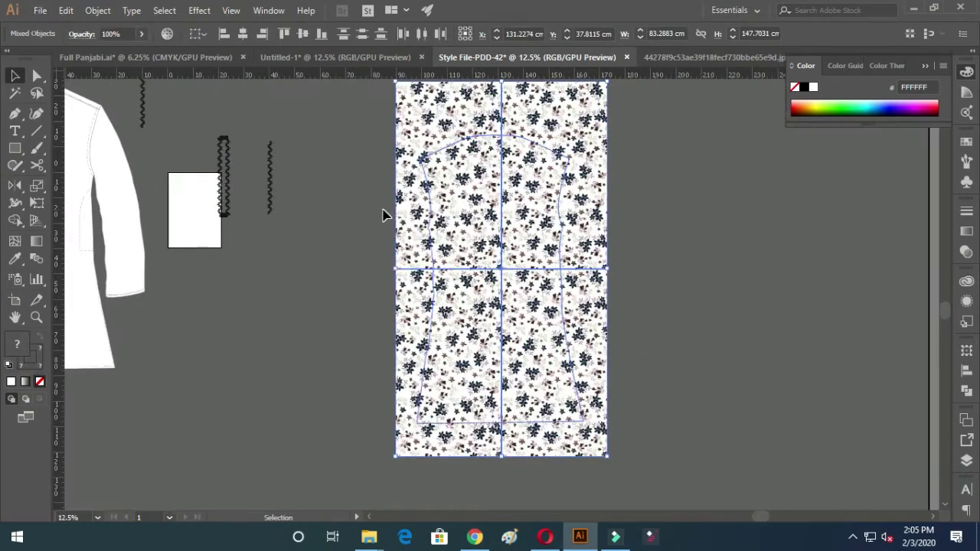
{"action": "left_click", "coordinate": [302, 34]}
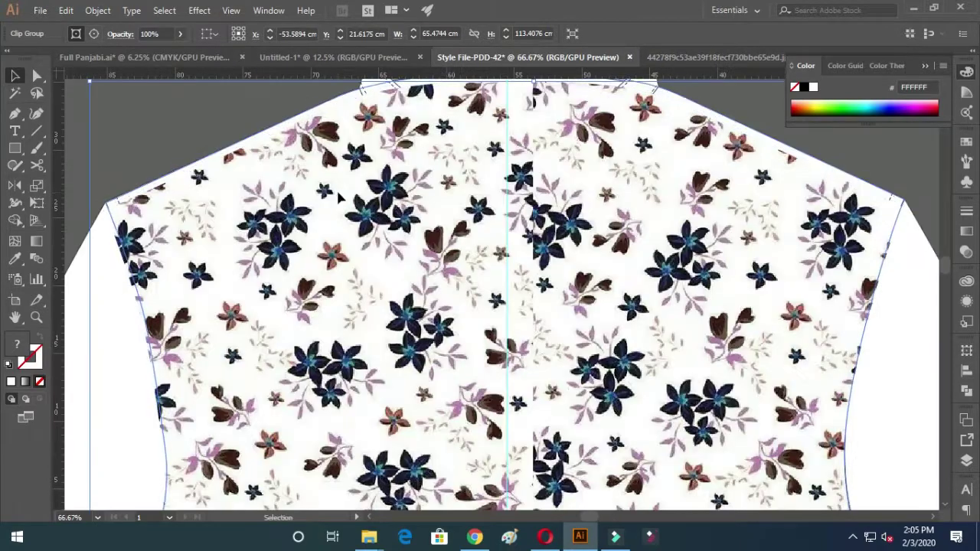
Change the zigzag trims' stroke colour to dark red #750B2A, then deselect to review them
{"action": "scroll", "coordinate": [341, 197], "scroll_direction": "up", "scroll_amount": 5}
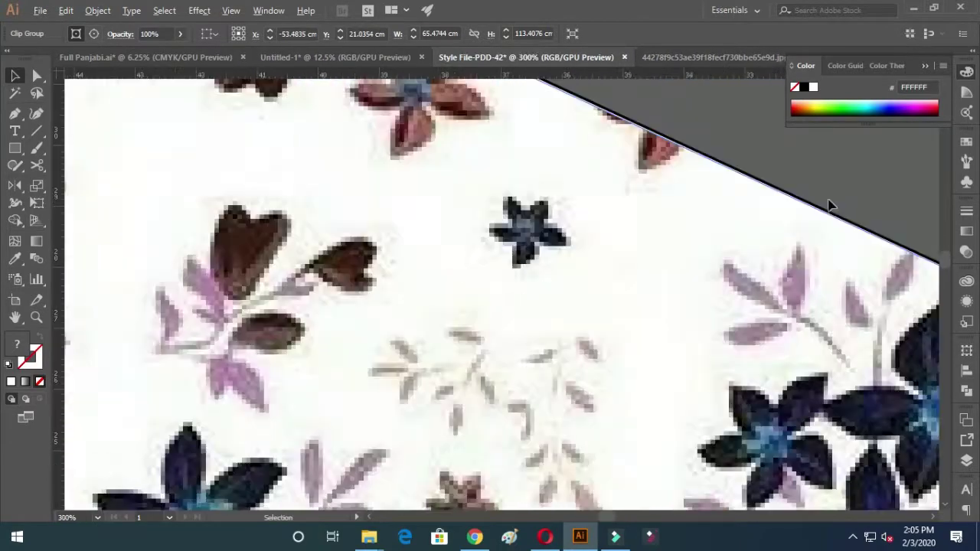
{"action": "scroll", "coordinate": [748, 251], "scroll_direction": "down", "scroll_amount": 8}
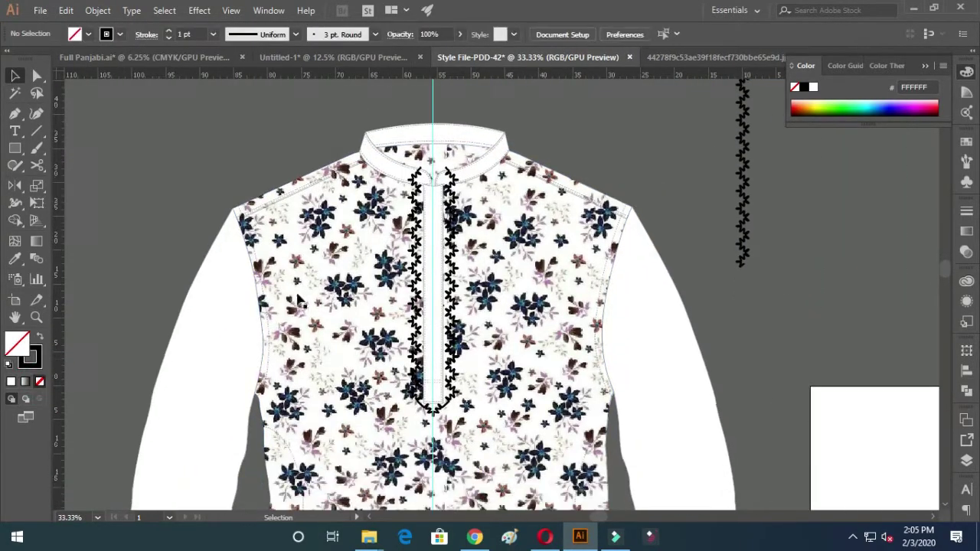
{"action": "scroll", "coordinate": [397, 467], "scroll_direction": "up", "scroll_amount": 3}
{"action": "left_click", "coordinate": [396, 476]}
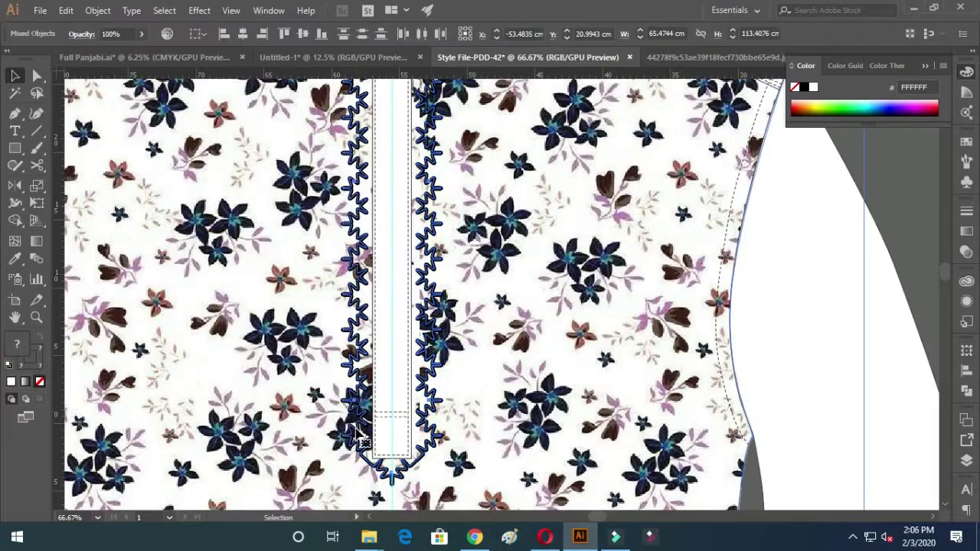
{"action": "double_click", "coordinate": [29, 356]}
{"action": "left_click", "coordinate": [470, 269]}
{"action": "left_click", "coordinate": [641, 176]}
{"action": "double_click", "coordinate": [29, 356]}
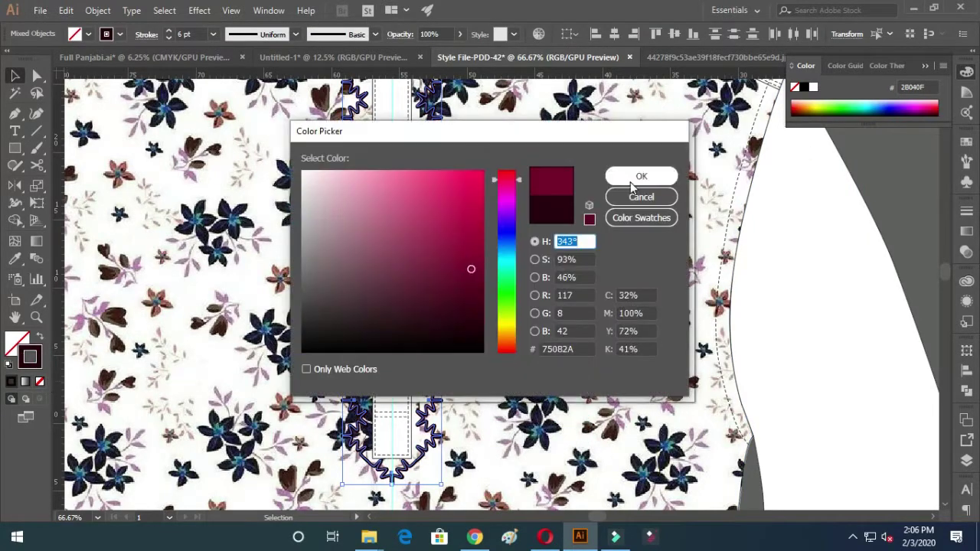
{"action": "left_click", "coordinate": [632, 184]}
{"action": "scroll", "coordinate": [656, 217], "scroll_direction": "down", "scroll_amount": 3}
{"action": "left_click", "coordinate": [656, 217]}
{"action": "scroll", "coordinate": [656, 216], "scroll_direction": "down", "scroll_amount": 1}
{"action": "scroll", "coordinate": [658, 221], "scroll_direction": "up", "scroll_amount": 3}
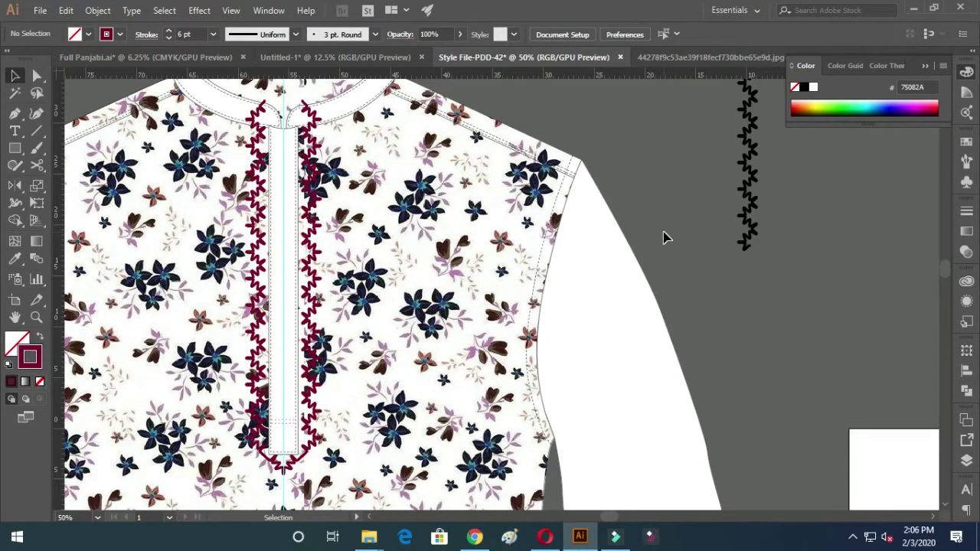
Draw a 7.6 × 31.9 cm rectangle with a 0.25 pt stroke over the placket's zigzag trims
{"action": "left_click", "coordinate": [291, 473], "text": "shift"}
{"action": "left_click", "coordinate": [966, 351]}
{"action": "left_click", "coordinate": [896, 327]}
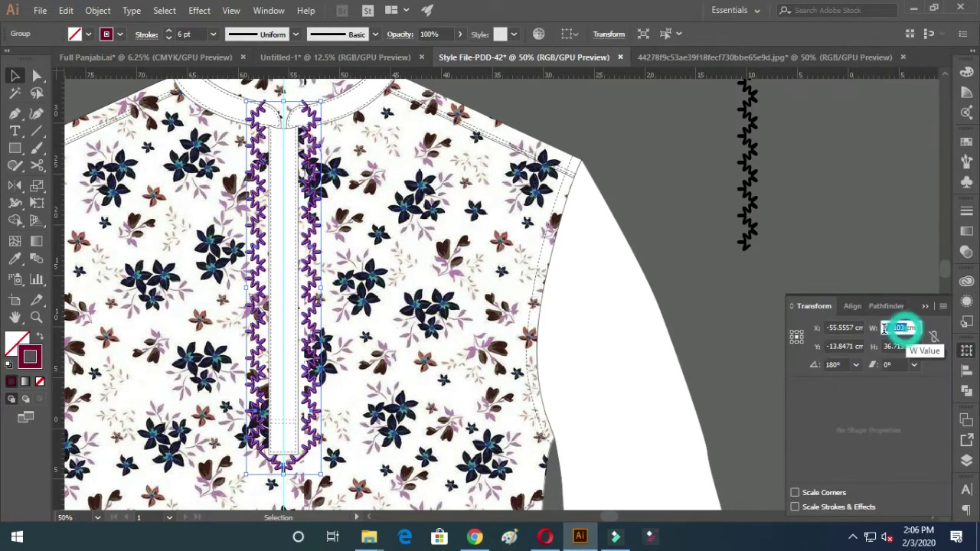
{"action": "left_click", "coordinate": [486, 251]}
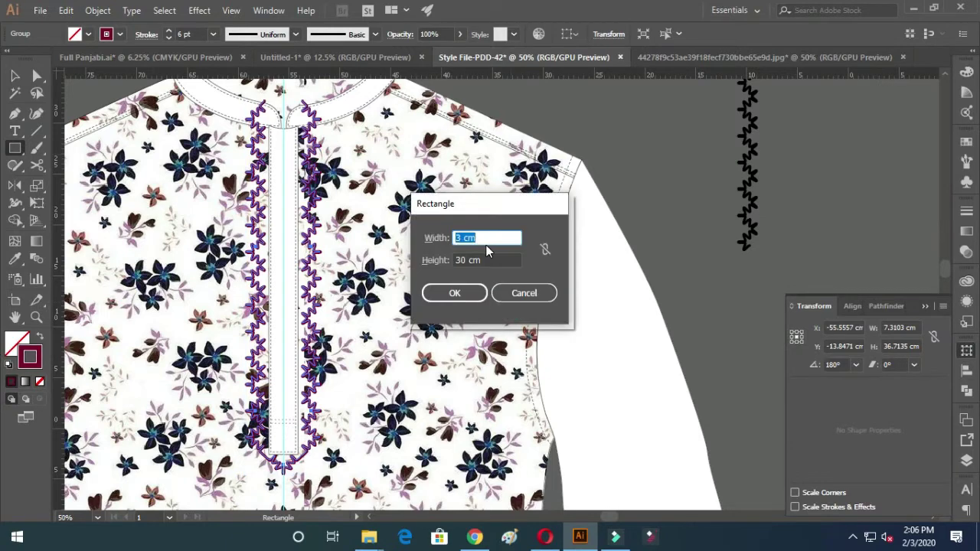
{"action": "left_click", "coordinate": [476, 296]}
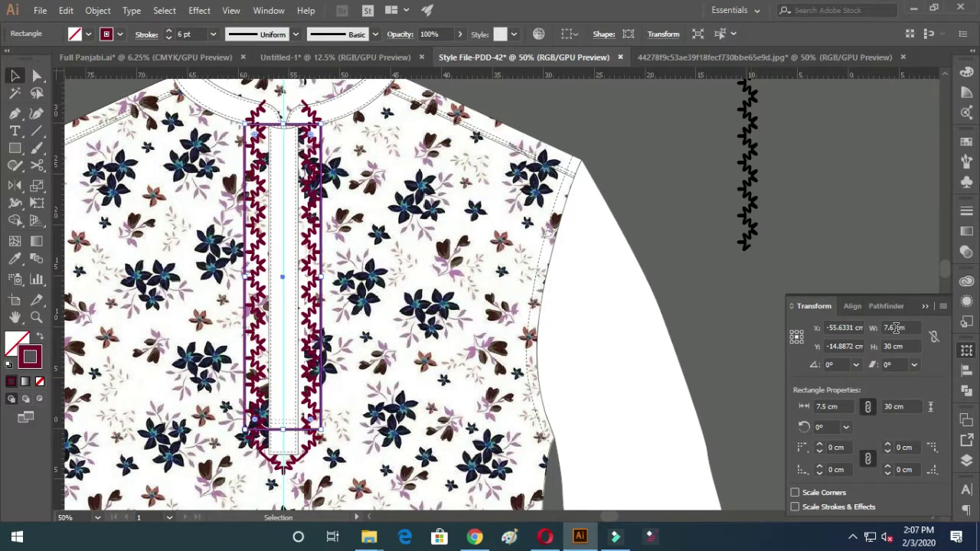
{"action": "key", "text": "ctrl+z"}
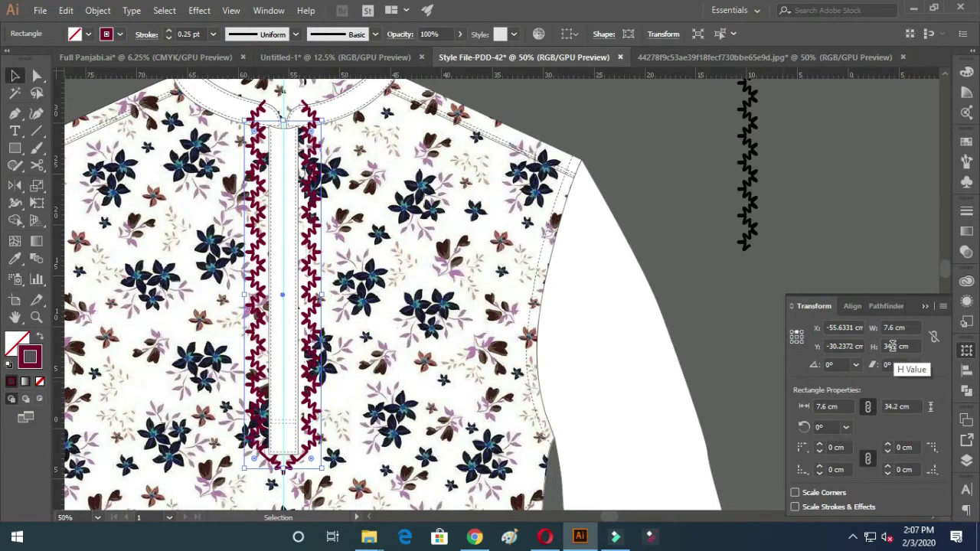
{"action": "scroll", "coordinate": [283, 468], "scroll_direction": "up", "scroll_amount": 5}
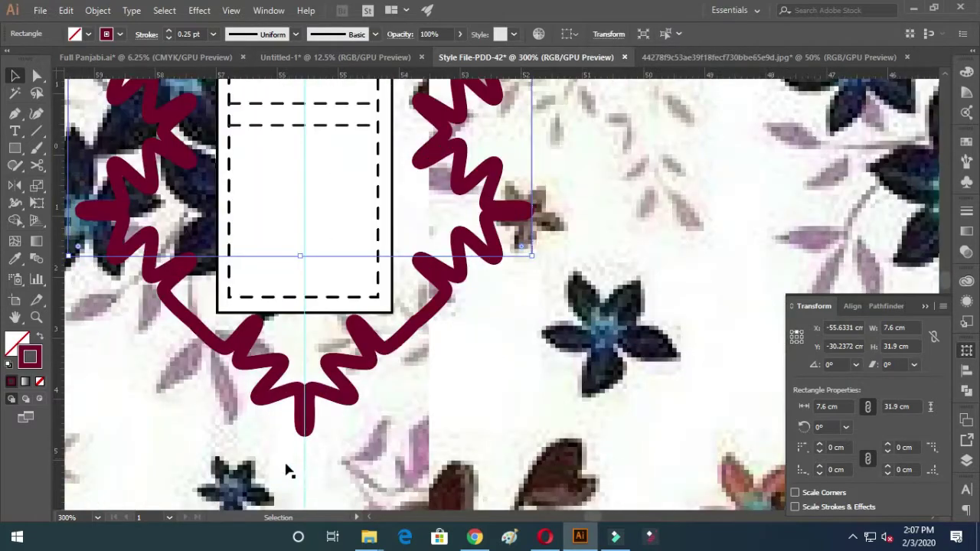
{"action": "left_click", "coordinate": [304, 425], "text": "shift"}
{"action": "scroll", "coordinate": [339, 393], "scroll_direction": "down", "scroll_amount": 4}
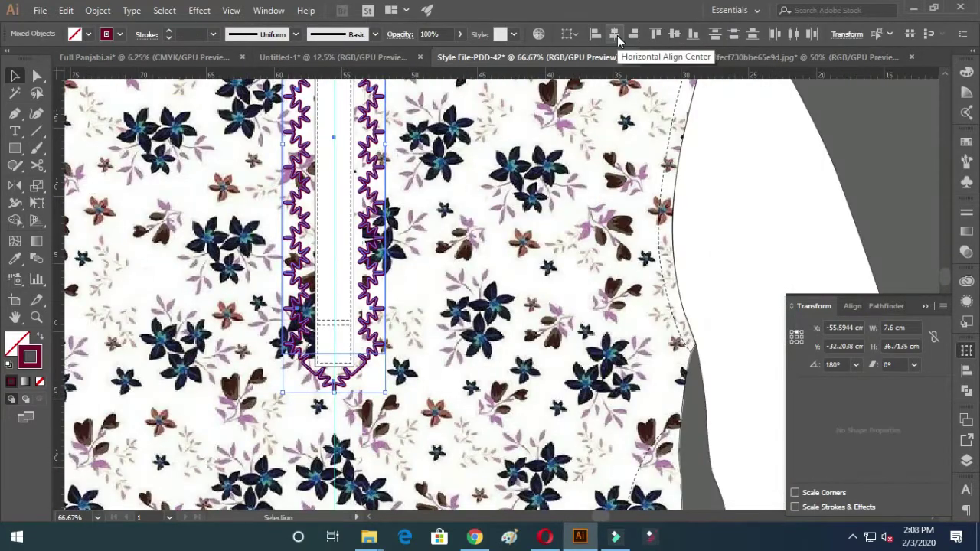
Try a navy #052056 fill on the placket band, then undo it
{"action": "scroll", "coordinate": [367, 283], "scroll_direction": "up", "scroll_amount": 3}
{"action": "scroll", "coordinate": [344, 367], "scroll_direction": "up", "scroll_amount": 5}
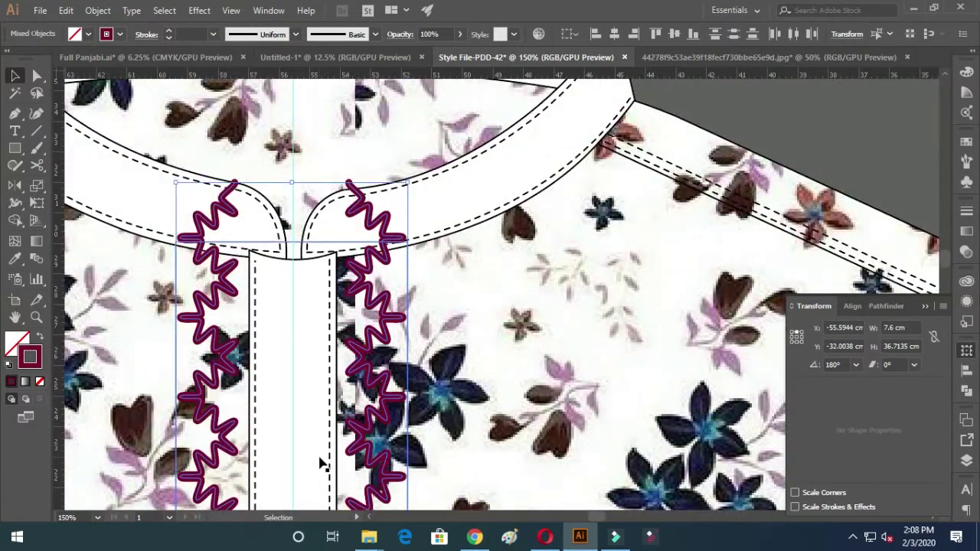
{"action": "scroll", "coordinate": [321, 459], "scroll_direction": "down", "scroll_amount": 5}
{"action": "scroll", "coordinate": [307, 280], "scroll_direction": "up", "scroll_amount": 3}
{"action": "scroll", "coordinate": [317, 241], "scroll_direction": "up", "scroll_amount": 2}
{"action": "key", "text": "p"}
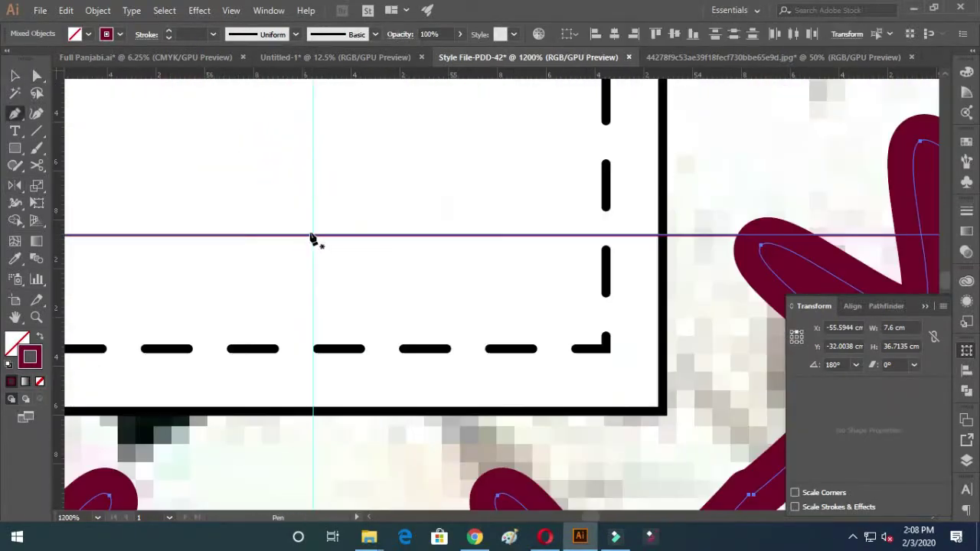
{"action": "scroll", "coordinate": [342, 321], "scroll_direction": "down", "scroll_amount": 3}
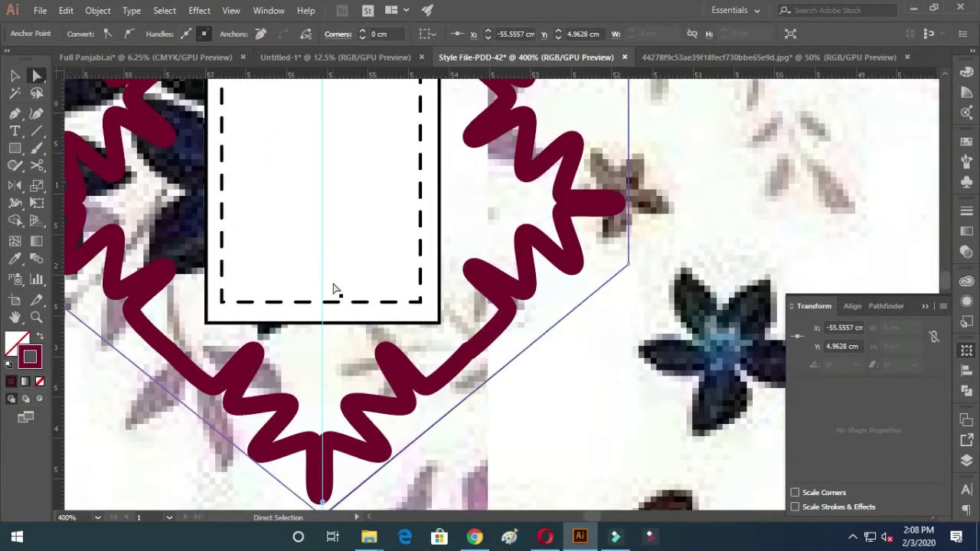
{"action": "scroll", "coordinate": [335, 289], "scroll_direction": "down", "scroll_amount": 3}
{"action": "double_click", "coordinate": [17, 342]}
{"action": "type", "text": "052056"}
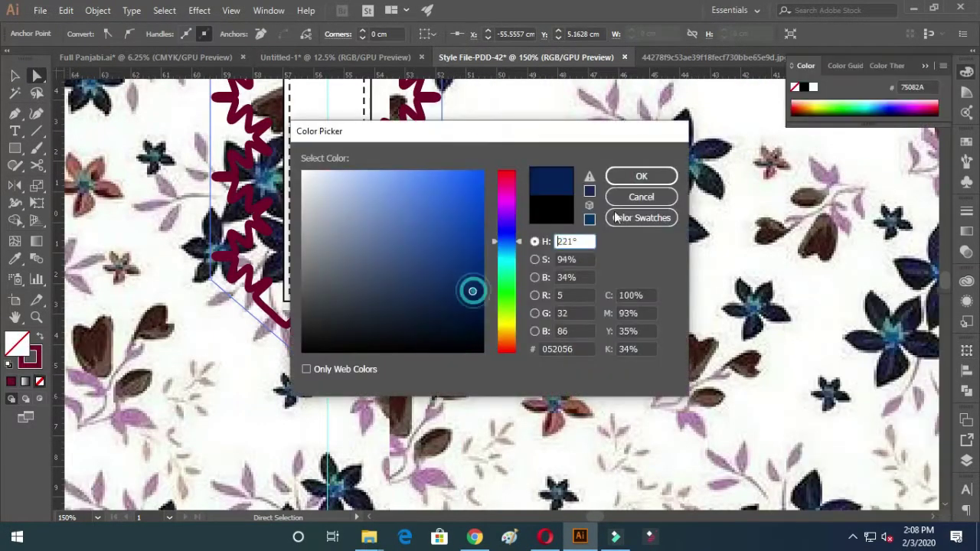
{"action": "key", "text": "Return"}
{"action": "key", "text": "ctrl+z"}
Expand the zigzag trim group into shapes and fill the inner placket band navy
{"action": "left_click", "coordinate": [317, 329]}
{"action": "left_click", "coordinate": [98, 10]}
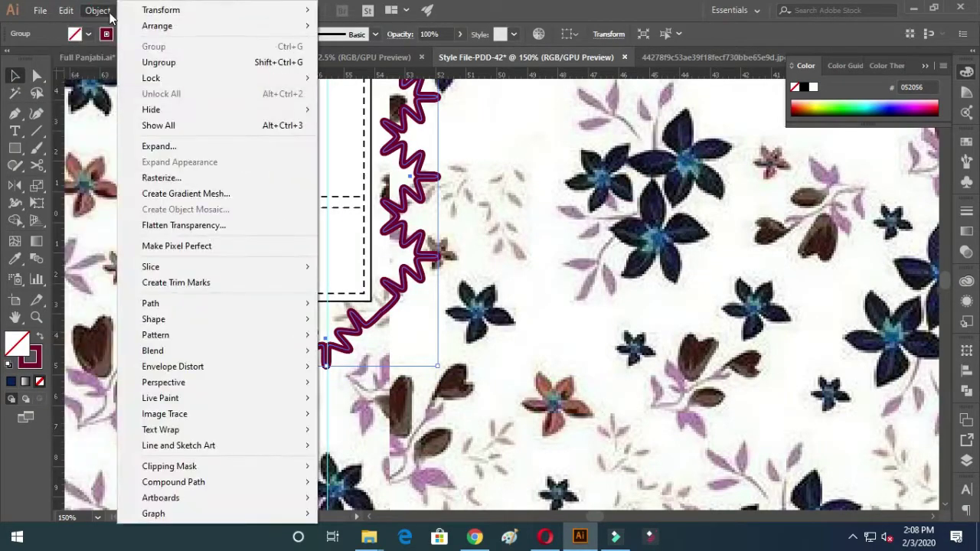
{"action": "left_click", "coordinate": [145, 145]}
{"action": "left_click", "coordinate": [432, 344]}
{"action": "left_click", "coordinate": [345, 212]}
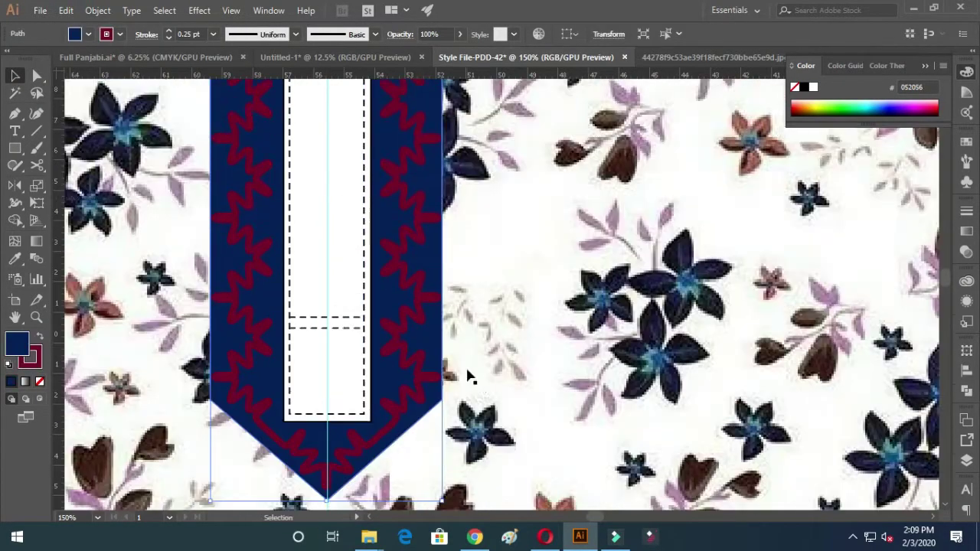
{"action": "key", "text": "ctrl+0"}
{"action": "scroll", "coordinate": [498, 237], "scroll_direction": "up", "scroll_amount": 3}
{"action": "scroll", "coordinate": [499, 237], "scroll_direction": "up", "scroll_amount": 2}
{"action": "left_click", "coordinate": [498, 237]}
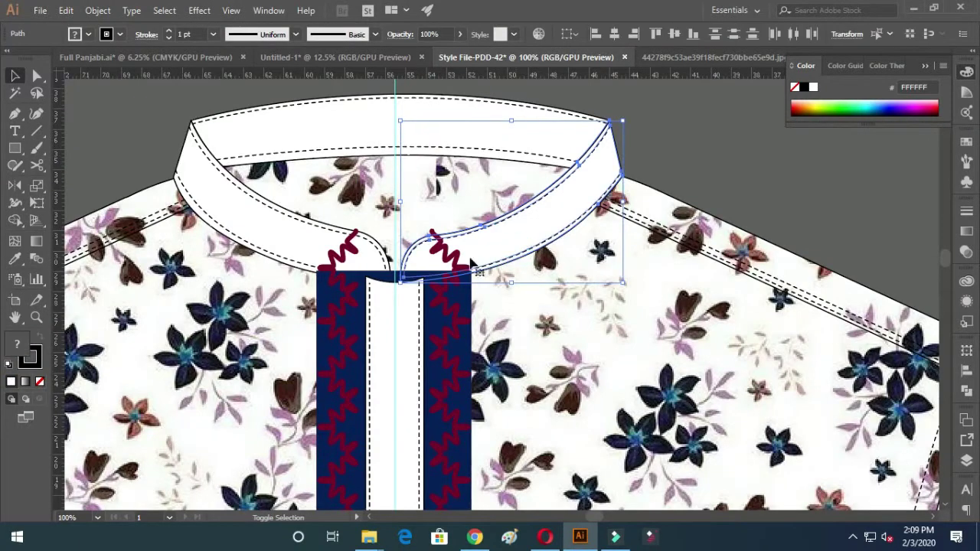
Fill the collar band with dark navy sampled from a flower in the print
{"action": "key", "text": "a"}
{"action": "left_click", "coordinate": [246, 143]}
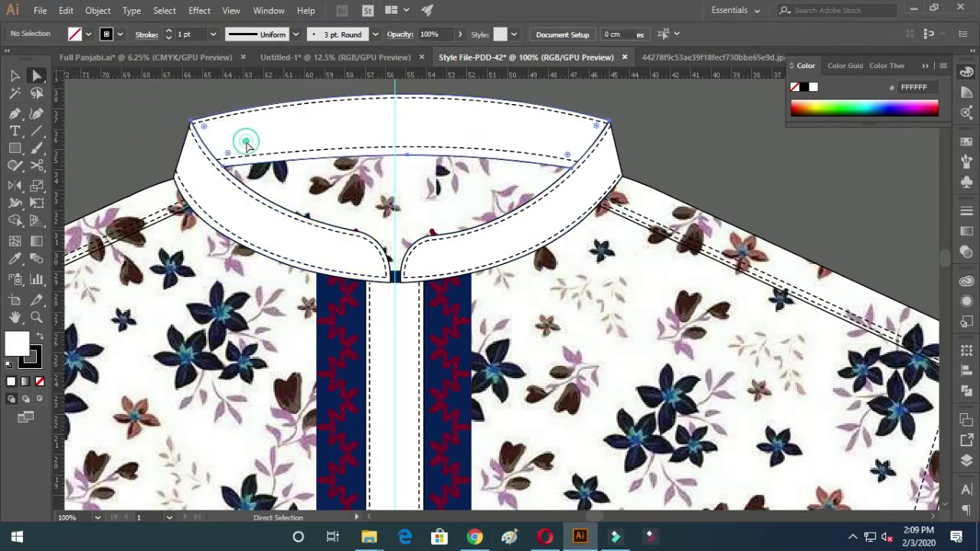
{"action": "key", "text": "i"}
{"action": "left_click", "coordinate": [457, 354]}
{"action": "key", "text": "a"}
{"action": "left_click", "coordinate": [241, 103]}
{"action": "scroll", "coordinate": [245, 101], "scroll_direction": "up", "scroll_amount": 2}
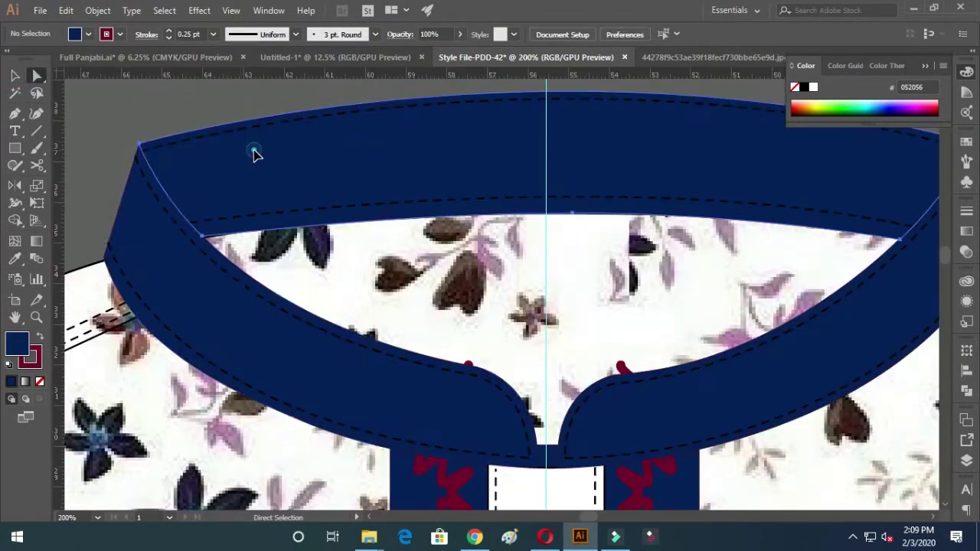
{"action": "double_click", "coordinate": [31, 358]}
{"action": "left_click", "coordinate": [639, 197]}
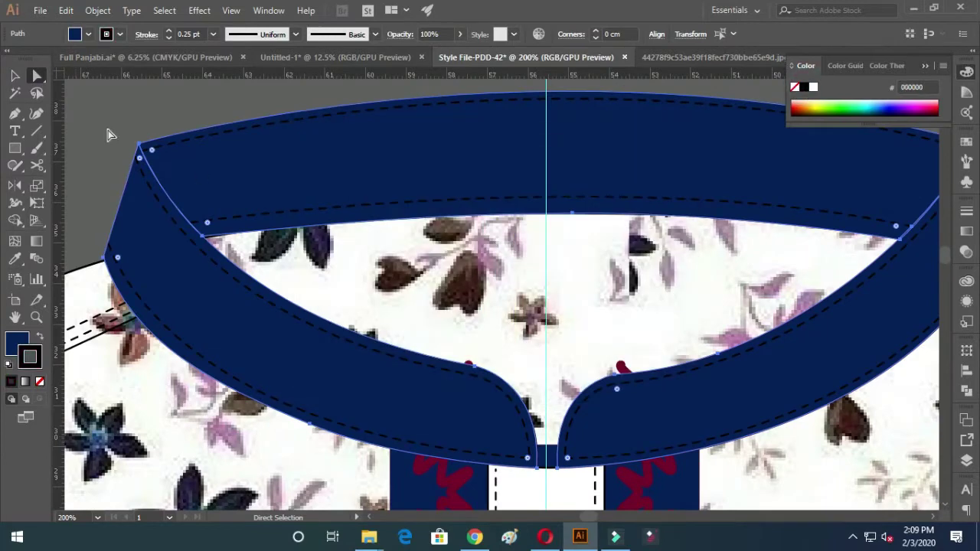
{"action": "left_click", "coordinate": [485, 255]}
{"action": "scroll", "coordinate": [225, 379], "scroll_direction": "down", "scroll_amount": 5}
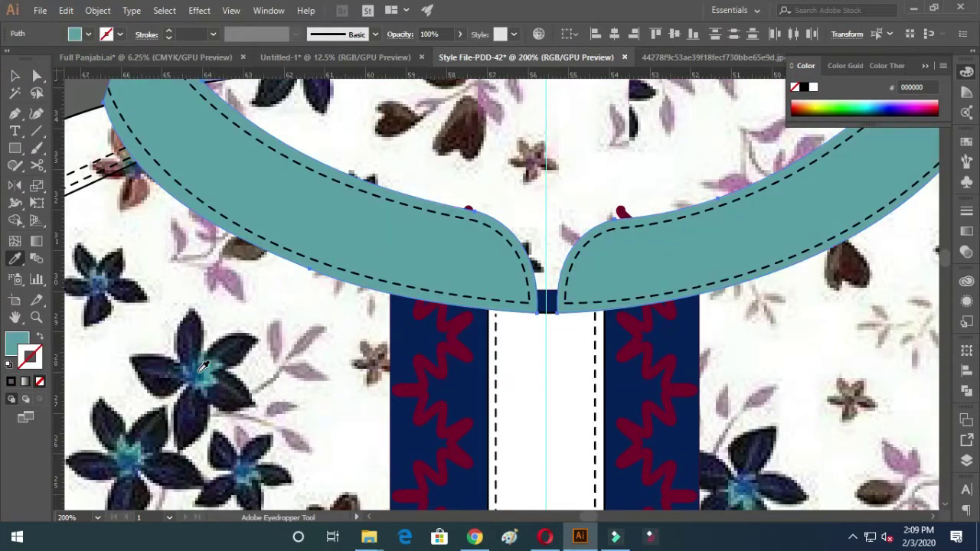
{"action": "left_click", "coordinate": [202, 367]}
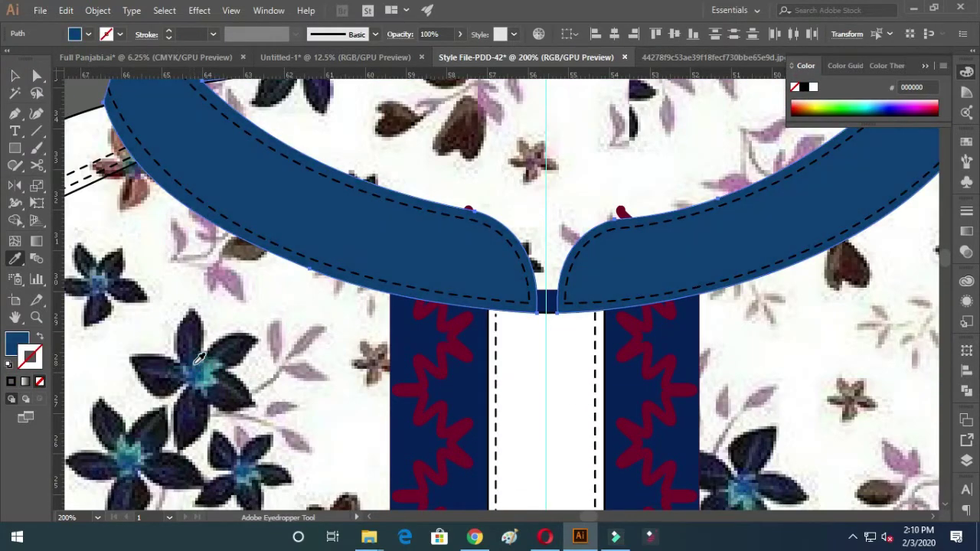
Copy the collar's blue onto the white centre placket strip and deselect
{"action": "left_click", "coordinate": [525, 440]}
{"action": "key", "text": "i"}
{"action": "left_click", "coordinate": [453, 272]}
{"action": "key", "text": "ctrl+shift+a"}
{"action": "scroll", "coordinate": [320, 261], "scroll_direction": "down", "scroll_amount": 3}
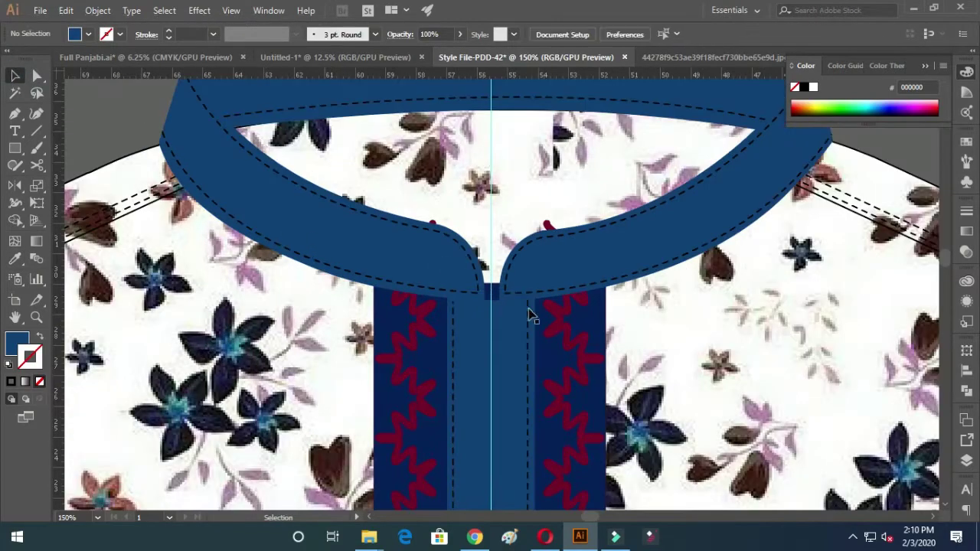
{"action": "scroll", "coordinate": [263, 281], "scroll_direction": "down", "scroll_amount": 3}
{"action": "scroll", "coordinate": [263, 281], "scroll_direction": "down", "scroll_amount": 2}
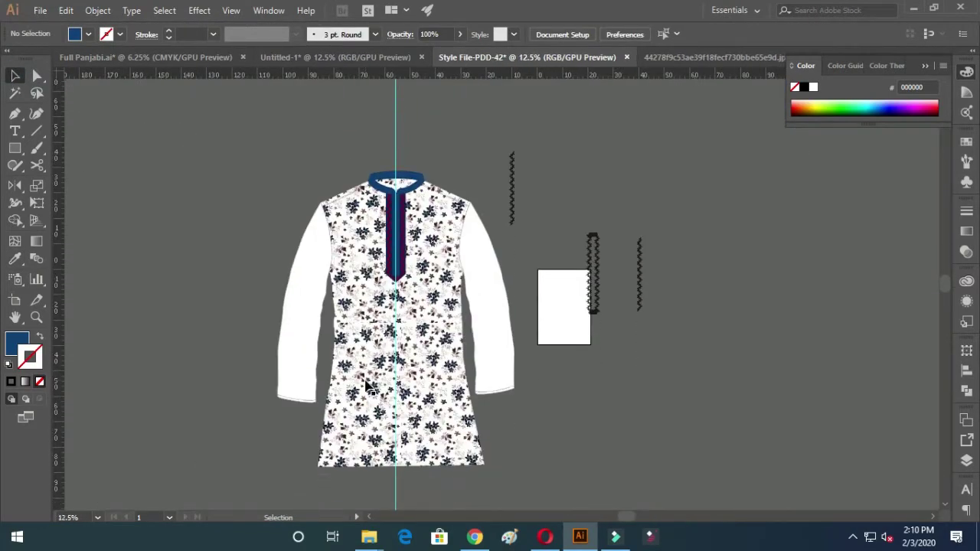
Review the kurta and check the collar band's outline settings
{"action": "scroll", "coordinate": [303, 344], "scroll_direction": "up", "scroll_amount": 3}
{"action": "scroll", "coordinate": [302, 344], "scroll_direction": "up", "scroll_amount": 2}
{"action": "scroll", "coordinate": [303, 345], "scroll_direction": "up", "scroll_amount": 2}
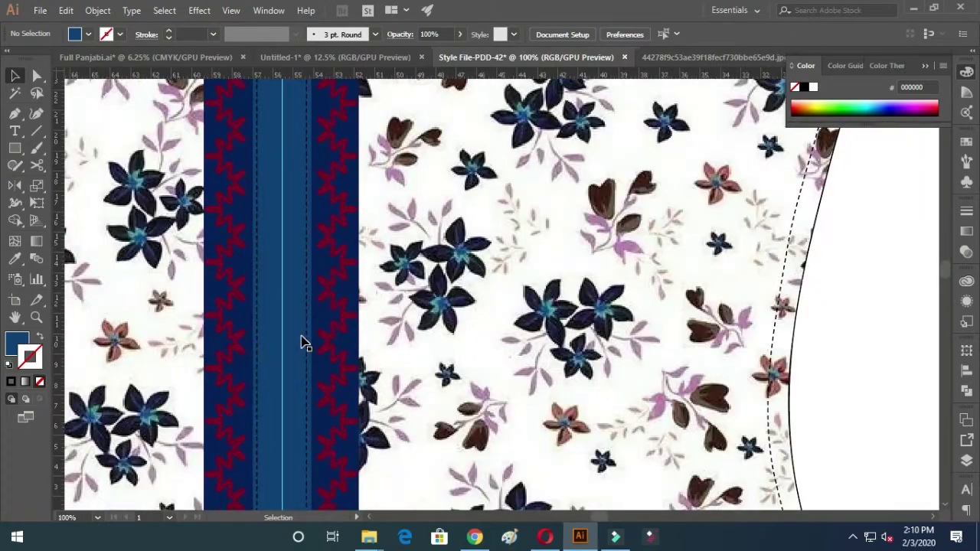
{"action": "scroll", "coordinate": [303, 345], "scroll_direction": "down", "scroll_amount": 3}
{"action": "scroll", "coordinate": [253, 160], "scroll_direction": "up", "scroll_amount": 5}
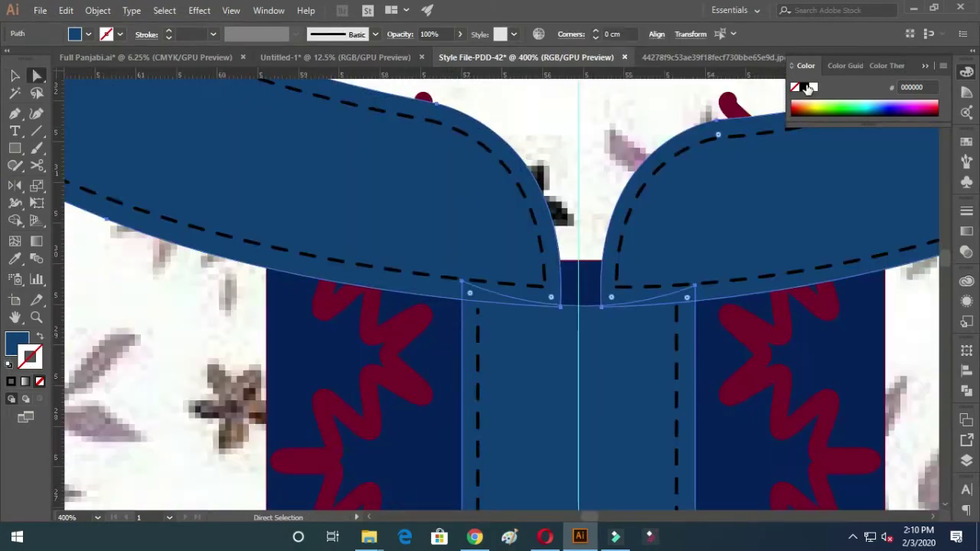
{"action": "scroll", "coordinate": [581, 256], "scroll_direction": "down", "scroll_amount": 3}
{"action": "scroll", "coordinate": [581, 256], "scroll_direction": "up", "scroll_amount": 3}
{"action": "left_click", "coordinate": [581, 188]}
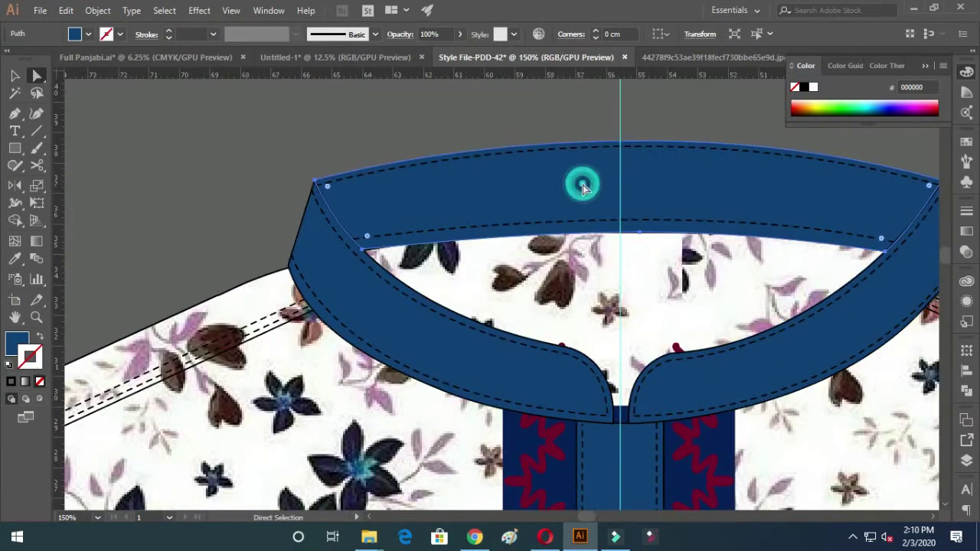
{"action": "left_click", "coordinate": [400, 331]}
{"action": "scroll", "coordinate": [365, 291], "scroll_direction": "down", "scroll_amount": 3}
Duplicate the patterned kurta body to the right, release its clipping mask, and move the pattern aside
{"action": "scroll", "coordinate": [366, 291], "scroll_direction": "down", "scroll_amount": 3}
{"action": "key", "text": "v"}
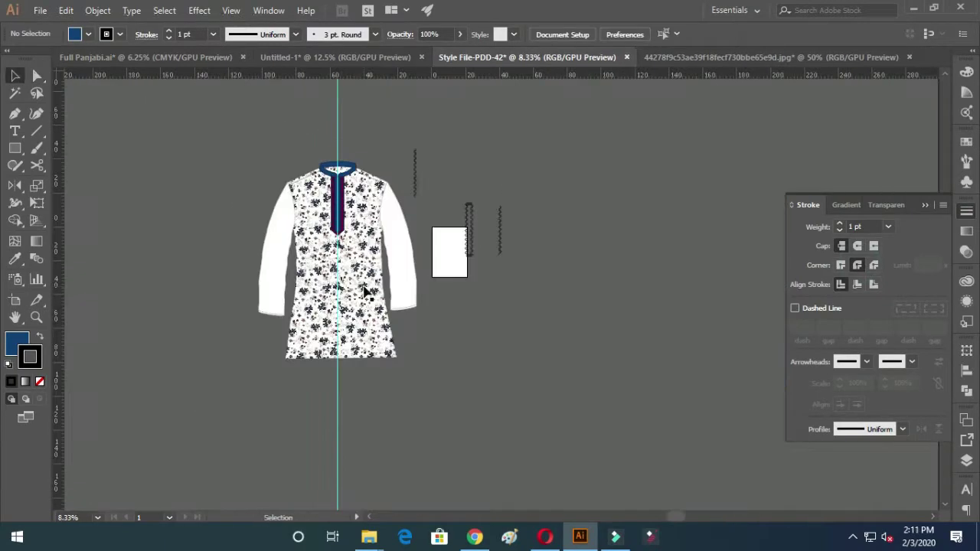
{"action": "left_click_drag", "start_coordinate": [366, 291], "coordinate": [712, 331], "text": "alt"}
{"action": "right_click", "coordinate": [712, 330]}
{"action": "left_click", "coordinate": [758, 177]}
{"action": "left_click_drag", "start_coordinate": [660, 184], "coordinate": [613, 271]}
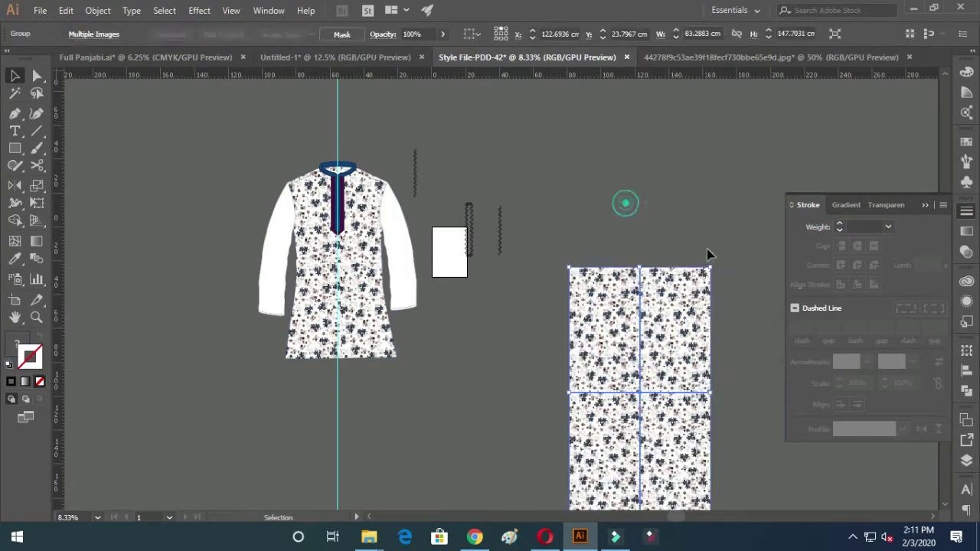
Open the navy floral image file, then close the white and navy floral image tabs
{"action": "left_click", "coordinate": [39, 10]}
{"action": "left_click", "coordinate": [73, 62]}
{"action": "scroll", "coordinate": [169, 212], "scroll_direction": "down", "scroll_amount": 3}
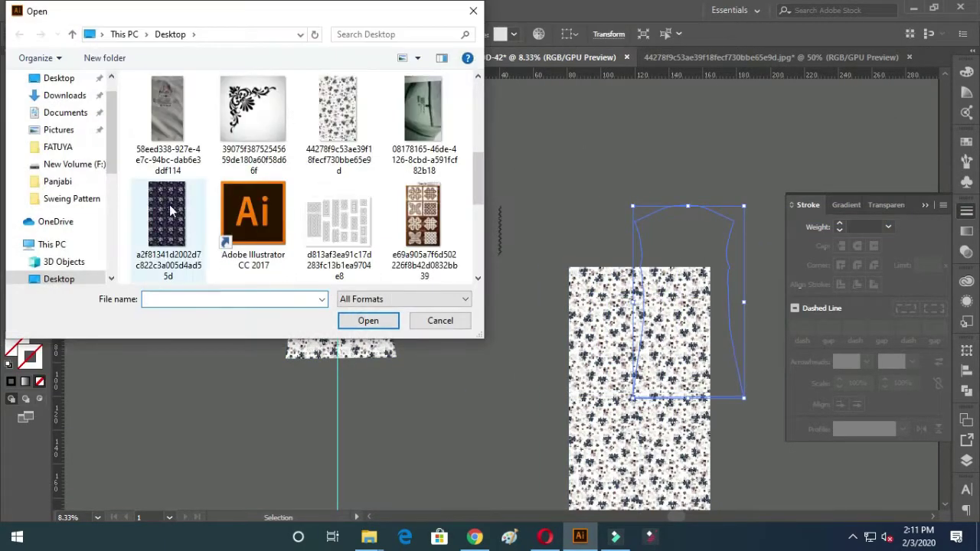
{"action": "scroll", "coordinate": [170, 211], "scroll_direction": "down", "scroll_amount": 3}
{"action": "scroll", "coordinate": [170, 211], "scroll_direction": "up", "scroll_amount": 3}
{"action": "left_click", "coordinate": [170, 211]}
{"action": "double_click", "coordinate": [170, 211]}
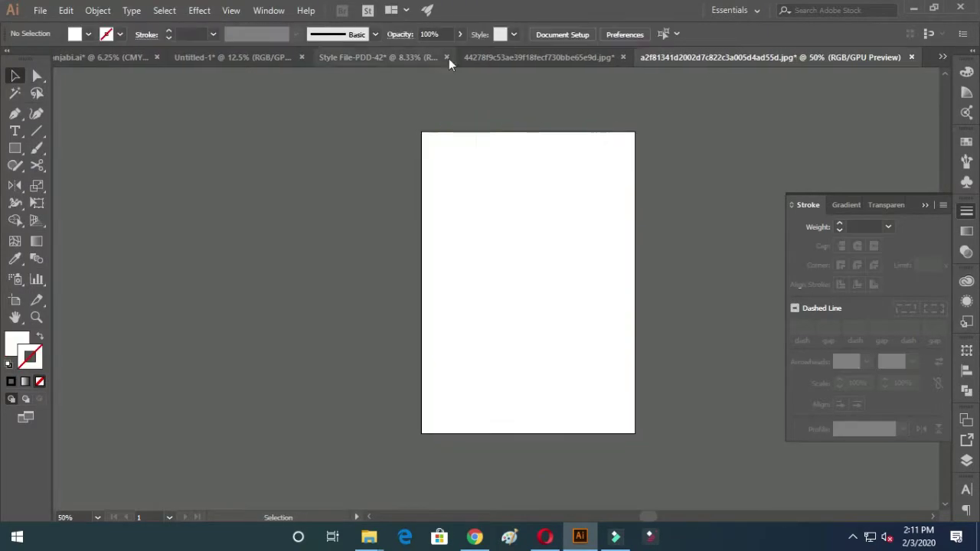
{"action": "left_click", "coordinate": [693, 64]}
{"action": "left_click", "coordinate": [911, 56]}
Paste the navy floral image and tile copies into a 2×2 grid
{"action": "scroll", "coordinate": [541, 230], "scroll_direction": "right", "scroll_amount": 5}
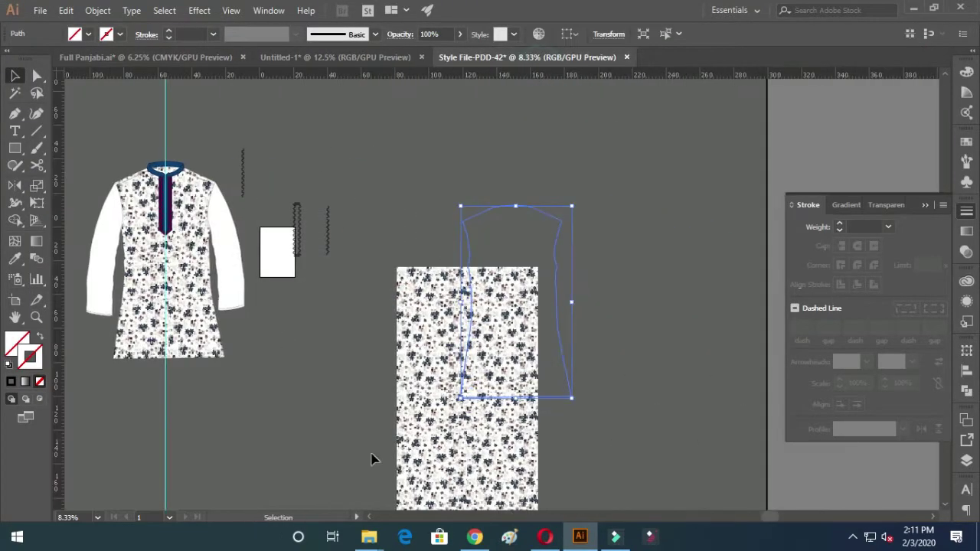
{"action": "key", "text": "ctrl+minus"}
{"action": "key", "text": "ctrl+minus"}
{"action": "key", "text": "ctrl+v"}
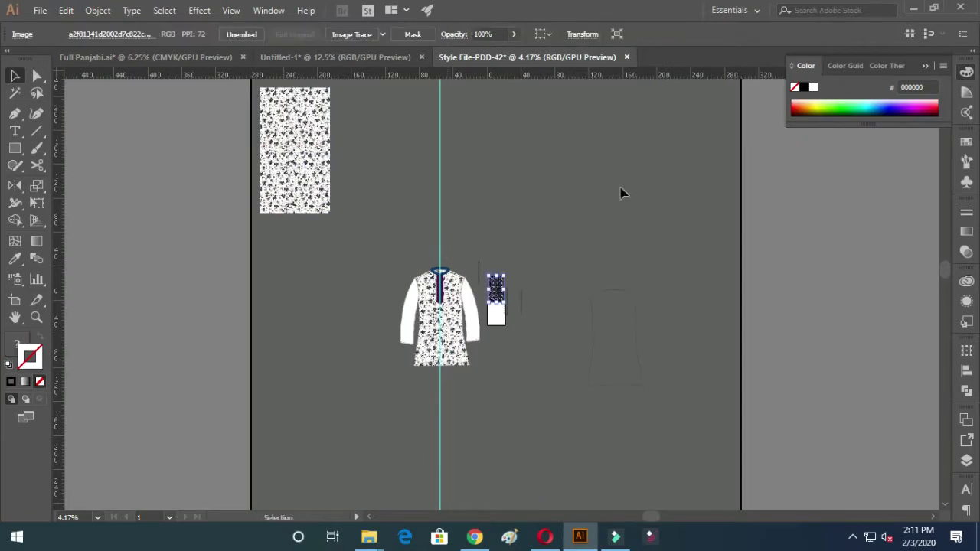
{"action": "key", "text": "ctrl+plus"}
{"action": "key", "text": "ctrl+plus"}
{"action": "key", "text": "ctrl+plus"}
{"action": "key", "text": "ctrl+plus"}
{"action": "key", "text": "ctrl+plus"}
{"action": "left_click_drag", "start_coordinate": [642, 335], "coordinate": [647, 336]}
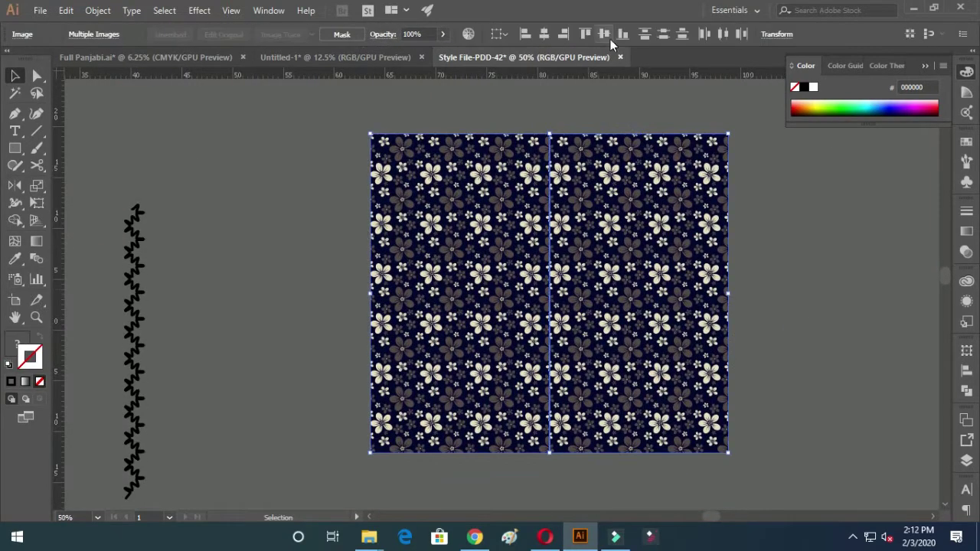
{"action": "key", "text": "ctrl+minus"}
{"action": "key", "text": "ctrl+minus"}
{"action": "left_click_drag", "start_coordinate": [551, 258], "coordinate": [555, 420]}
{"action": "key", "text": "ctrl+plus"}
{"action": "key", "text": "ctrl+plus"}
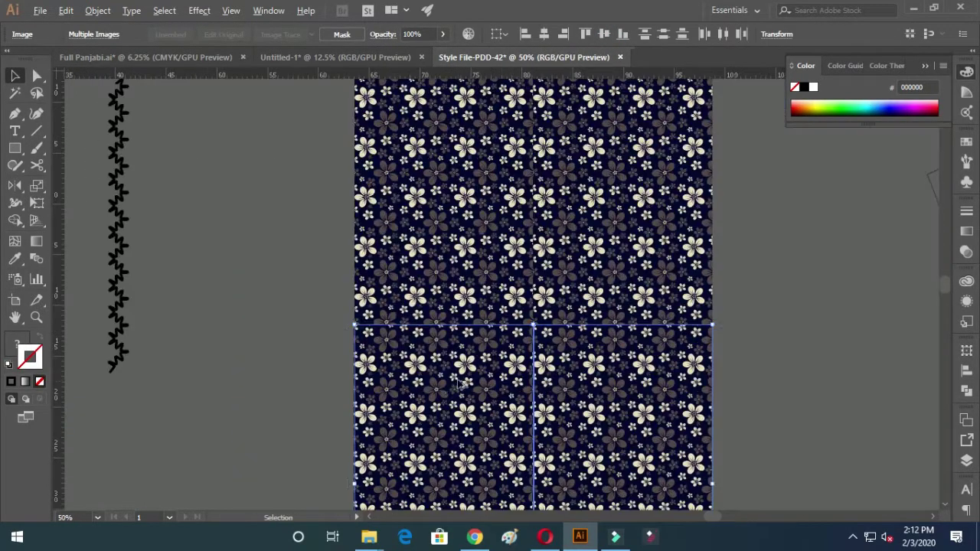
{"action": "left_click", "coordinate": [540, 33]}
{"action": "key", "text": "ctrl+z"}
{"action": "left_click", "coordinate": [381, 194], "text": "ctrl"}
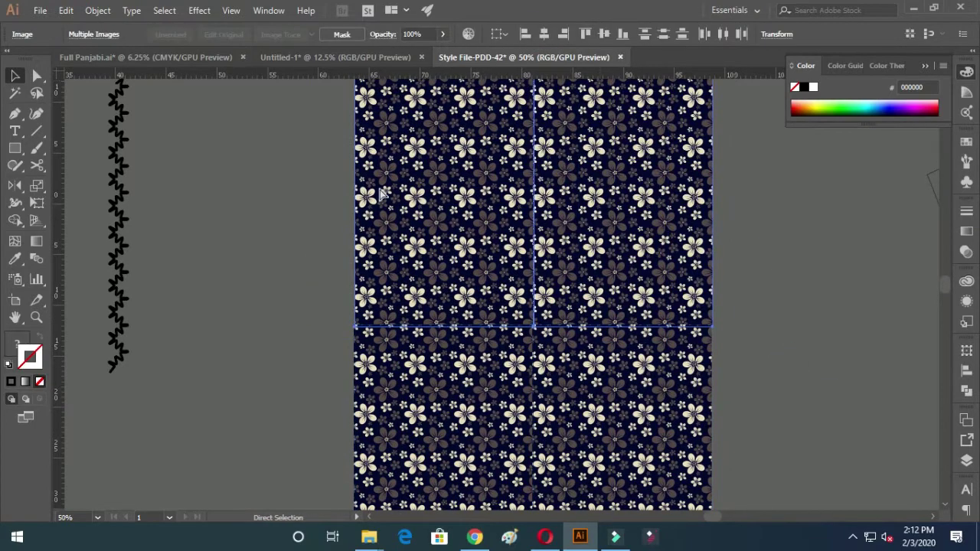
Move the floral grid over the kurta body and clip it with Make Clipping Mask
{"action": "key", "text": "ctrl+minus"}
{"action": "key", "text": "ctrl+minus"}
{"action": "key", "text": "ctrl+minus"}
{"action": "key", "text": "ctrl+minus"}
{"action": "key", "text": "ctrl+minus"}
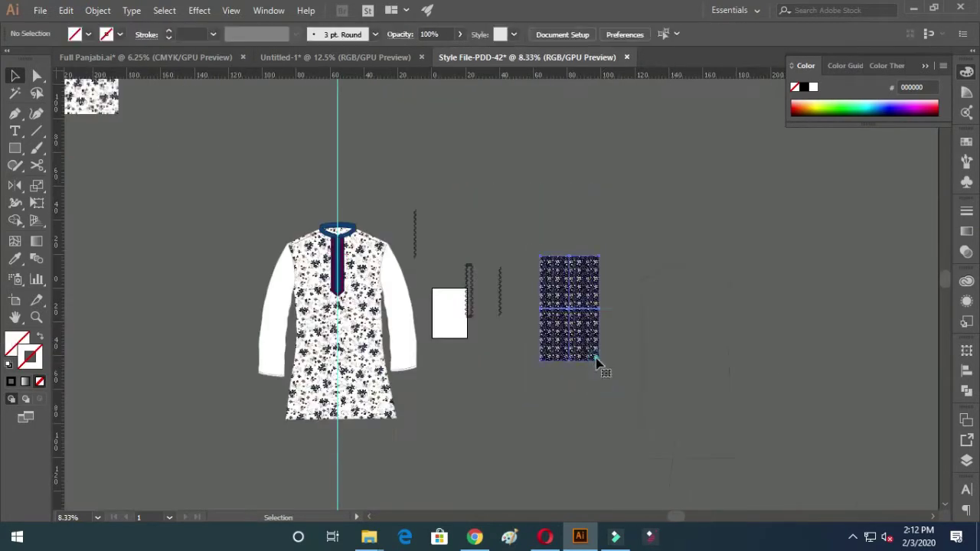
{"action": "left_click_drag", "start_coordinate": [602, 365], "coordinate": [752, 477]}
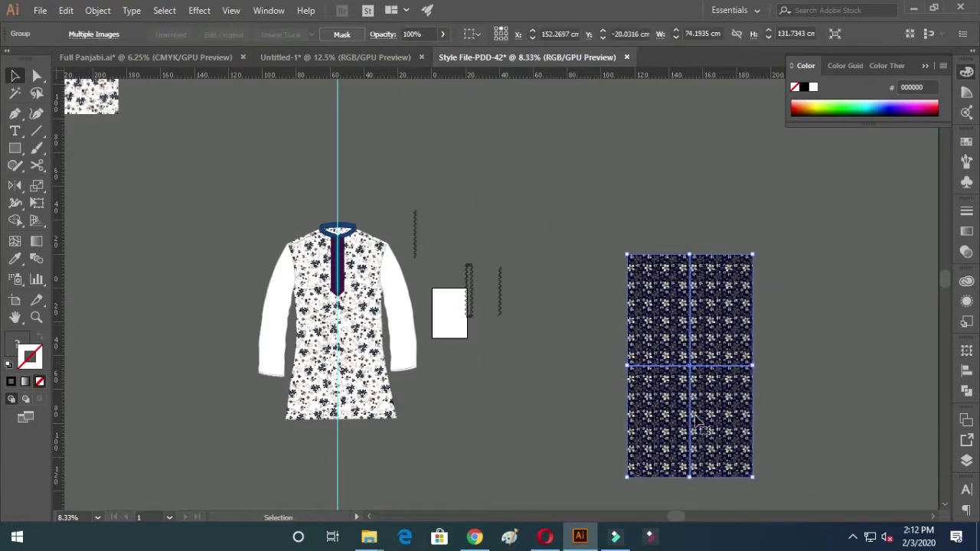
{"action": "right_click", "coordinate": [658, 367]}
{"action": "left_click", "coordinate": [746, 363]}
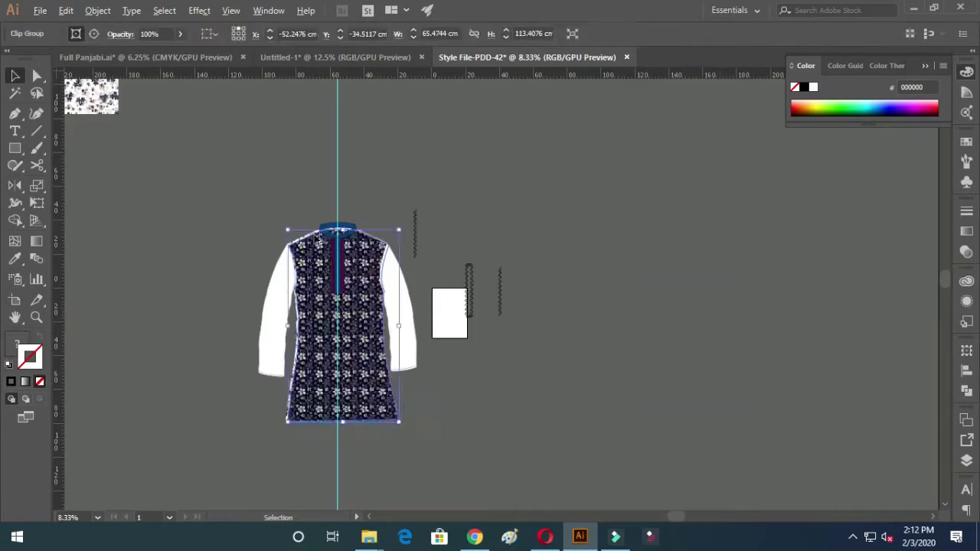
{"action": "key", "text": "ctrl+plus"}
{"action": "key", "text": "ctrl+plus"}
{"action": "key", "text": "ctrl+plus"}
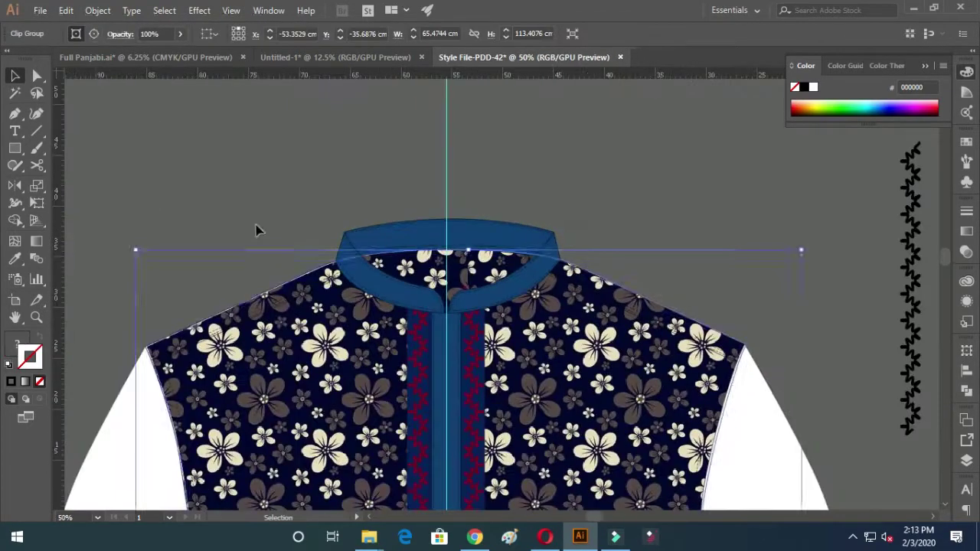
Give the navy kurta's collar and placket stripes the brown flower colour
{"action": "scroll", "coordinate": [482, 177], "scroll_direction": "up", "scroll_amount": 3}
{"action": "scroll", "coordinate": [407, 204], "scroll_direction": "up", "scroll_amount": 2}
{"action": "scroll", "coordinate": [783, 317], "scroll_direction": "down", "scroll_amount": 5}
{"action": "scroll", "coordinate": [612, 282], "scroll_direction": "up", "scroll_amount": 1}
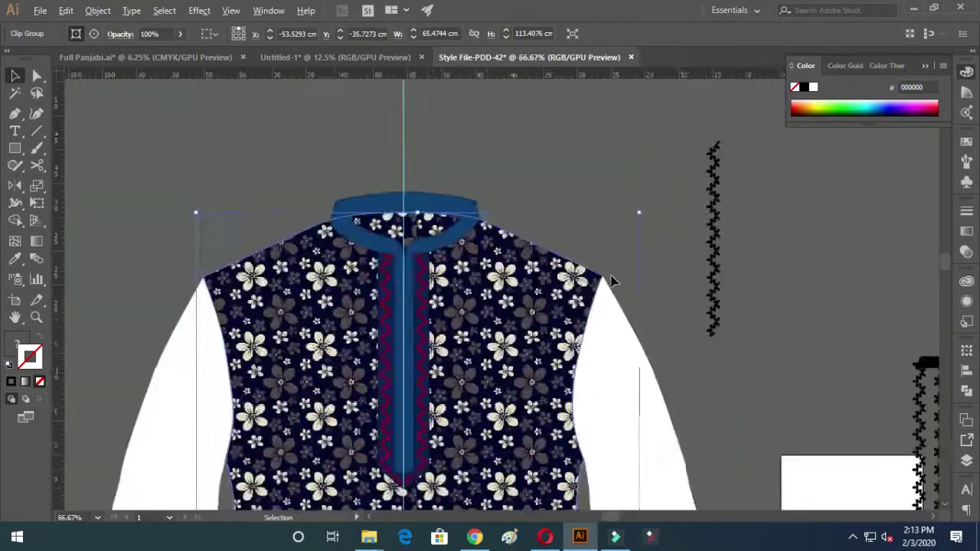
{"action": "scroll", "coordinate": [452, 184], "scroll_direction": "up", "scroll_amount": 3}
{"action": "left_click", "coordinate": [612, 358]}
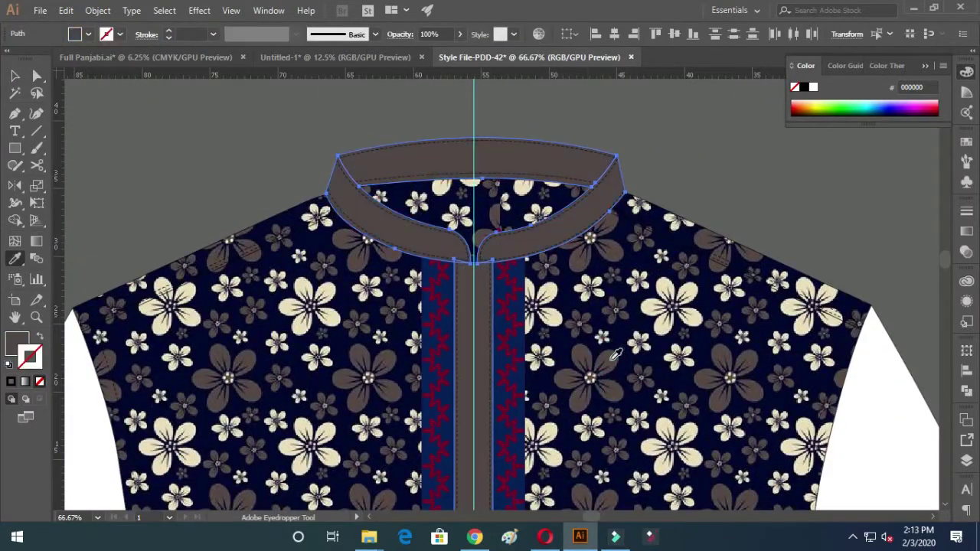
{"action": "left_click", "coordinate": [523, 348]}
{"action": "left_click", "coordinate": [558, 219]}
{"action": "scroll", "coordinate": [490, 229], "scroll_direction": "up", "scroll_amount": 2}
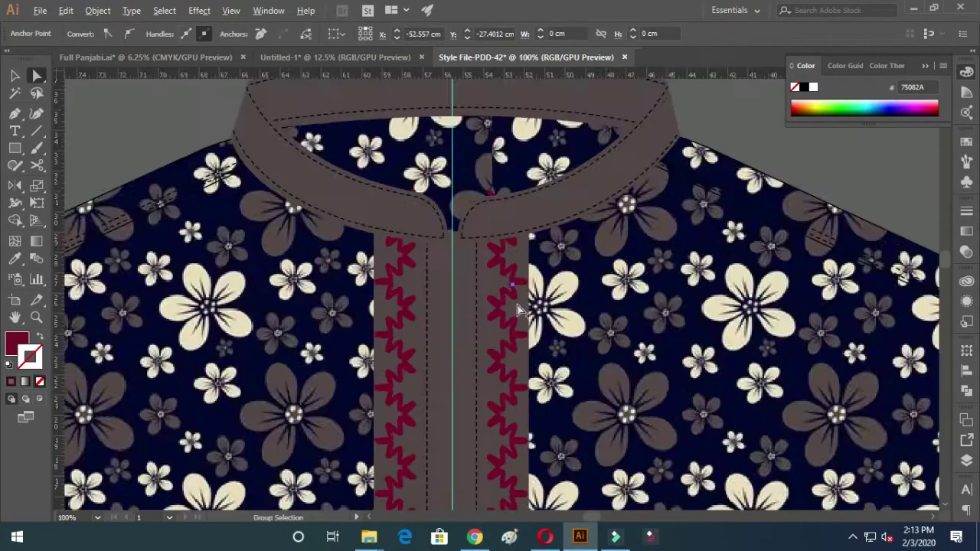
{"action": "scroll", "coordinate": [492, 204], "scroll_direction": "up", "scroll_amount": 5}
Recolour both red zigzag trims cream using the print's pale flower colour
{"action": "left_click", "coordinate": [492, 203]}
{"action": "scroll", "coordinate": [564, 223], "scroll_direction": "down", "scroll_amount": 5}
{"action": "key", "text": "i"}
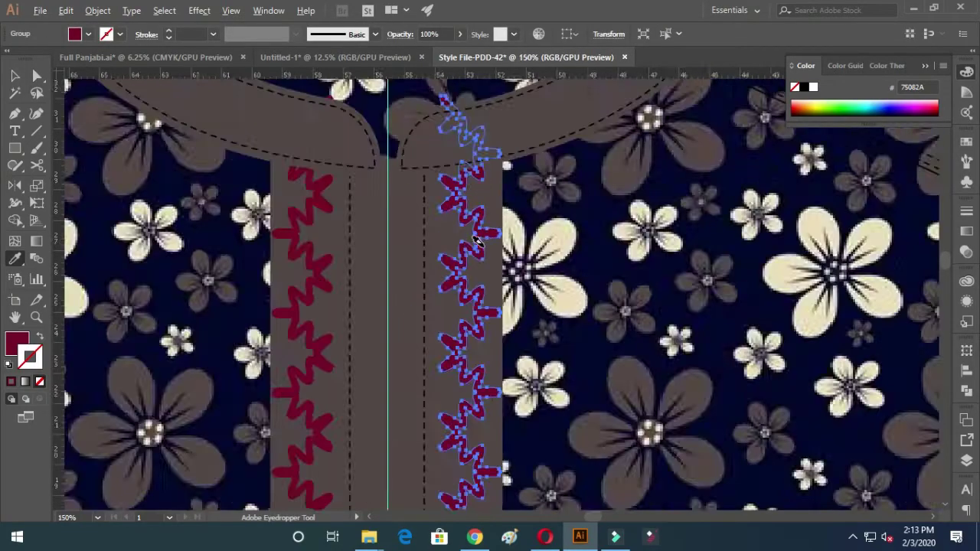
{"action": "scroll", "coordinate": [618, 236], "scroll_direction": "down", "scroll_amount": 3}
{"action": "left_click", "coordinate": [618, 236]}
{"action": "scroll", "coordinate": [144, 153], "scroll_direction": "down", "scroll_amount": 1}
{"action": "key", "text": "a"}
{"action": "left_click", "coordinate": [423, 264]}
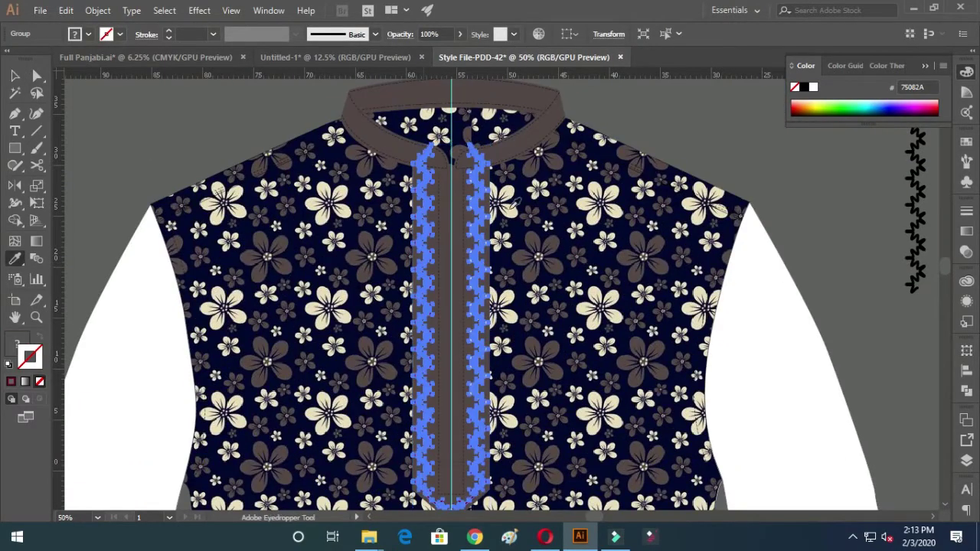
{"action": "left_click", "coordinate": [124, 120]}
{"action": "scroll", "coordinate": [375, 247], "scroll_direction": "up", "scroll_amount": 3}
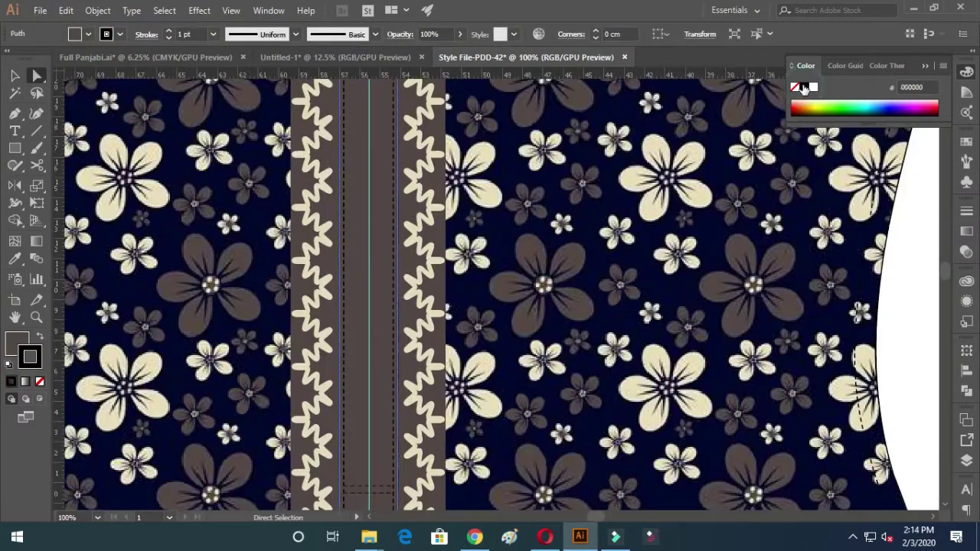
{"action": "scroll", "coordinate": [549, 275], "scroll_direction": "up", "scroll_amount": 5}
Deselect and inspect the recoloured neckline, then zoom out to the whole layout
{"action": "left_click", "coordinate": [547, 280]}
{"action": "scroll", "coordinate": [572, 159], "scroll_direction": "down", "scroll_amount": 3}
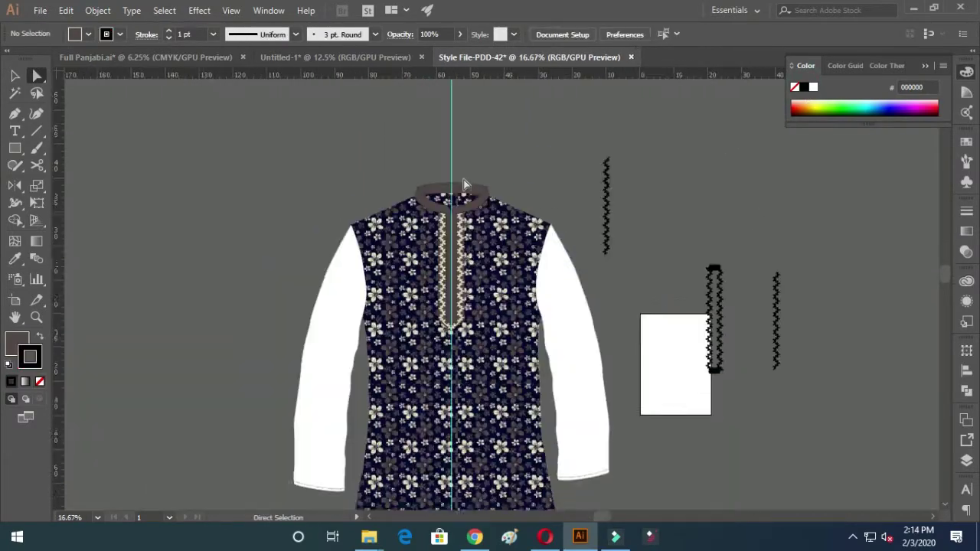
{"action": "scroll", "coordinate": [572, 159], "scroll_direction": "up", "scroll_amount": 1}
{"action": "left_click", "coordinate": [572, 159]}
{"action": "scroll", "coordinate": [572, 160], "scroll_direction": "down", "scroll_amount": 3}
{"action": "scroll", "coordinate": [555, 221], "scroll_direction": "up", "scroll_amount": 1}
{"action": "scroll", "coordinate": [555, 221], "scroll_direction": "up", "scroll_amount": 3}
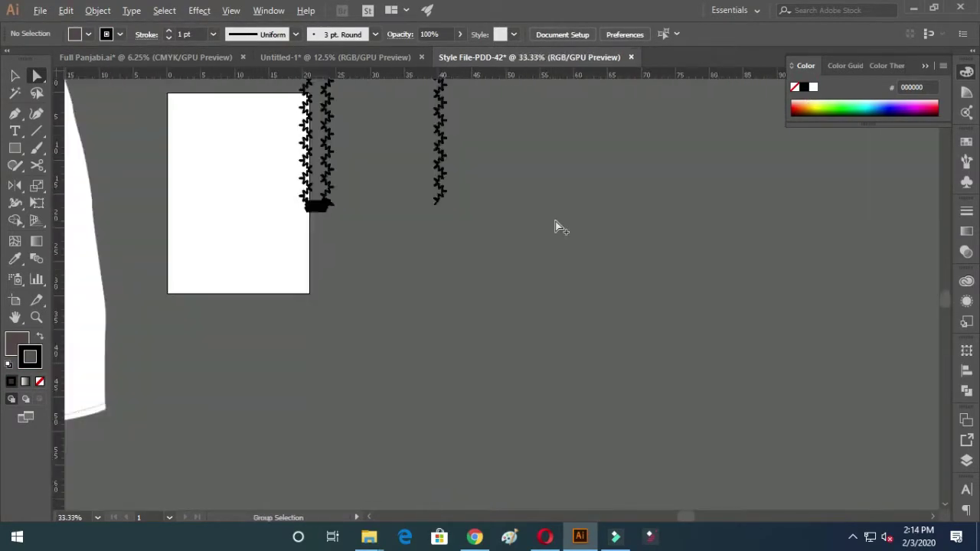
{"action": "scroll", "coordinate": [572, 237], "scroll_direction": "up", "scroll_amount": 1}
{"action": "scroll", "coordinate": [572, 236], "scroll_direction": "down", "scroll_amount": 2}
{"action": "scroll", "coordinate": [647, 415], "scroll_direction": "up", "scroll_amount": 2}
{"action": "scroll", "coordinate": [637, 311], "scroll_direction": "down", "scroll_amount": 2}
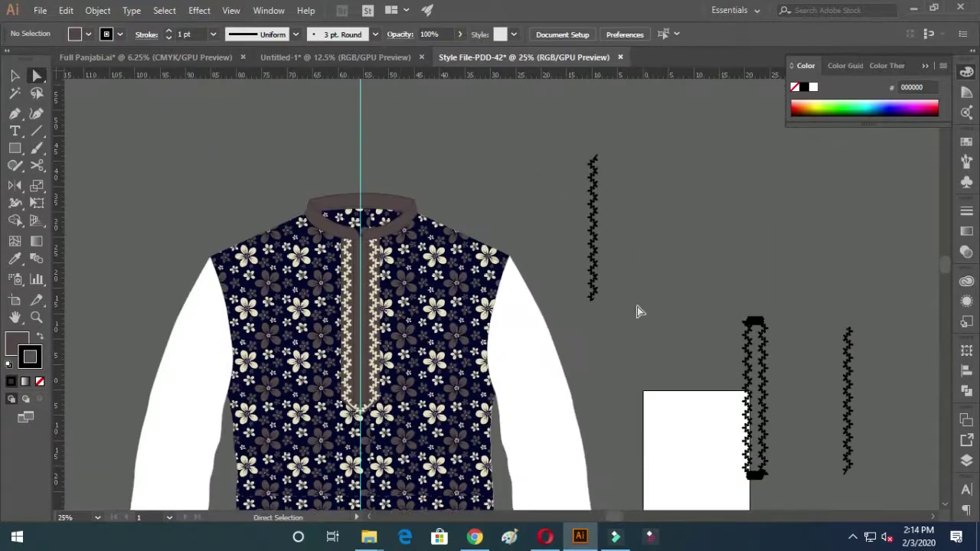
{"action": "key", "text": "ctrl+z"}
{"action": "key", "text": "ctrl+z"}
Undo the recent edits to bring back the white-filled sleeve piece
{"action": "scroll", "coordinate": [477, 258], "scroll_direction": "down", "scroll_amount": 3}
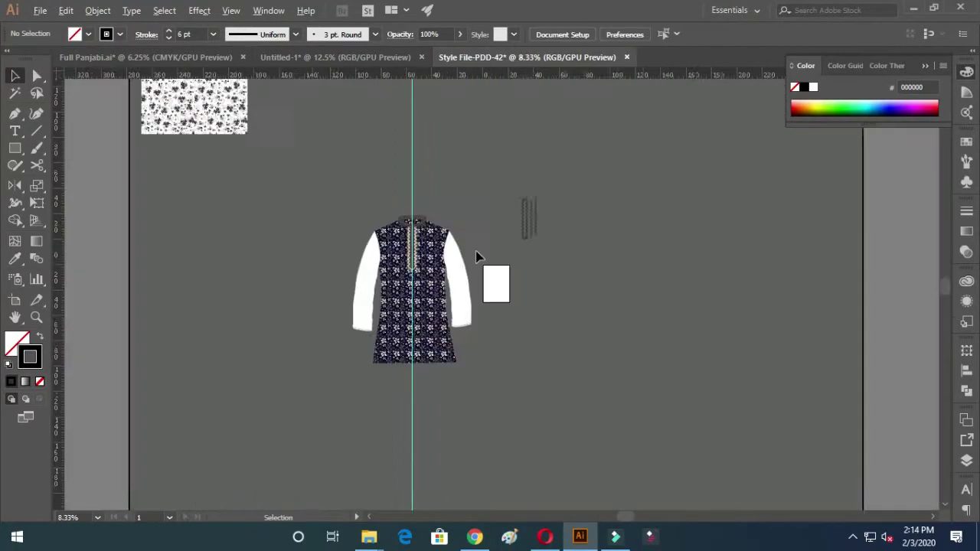
{"action": "scroll", "coordinate": [558, 343], "scroll_direction": "down", "scroll_amount": 2}
{"action": "key", "text": "ctrl+z"}
{"action": "scroll", "coordinate": [567, 331], "scroll_direction": "up", "scroll_amount": 5}
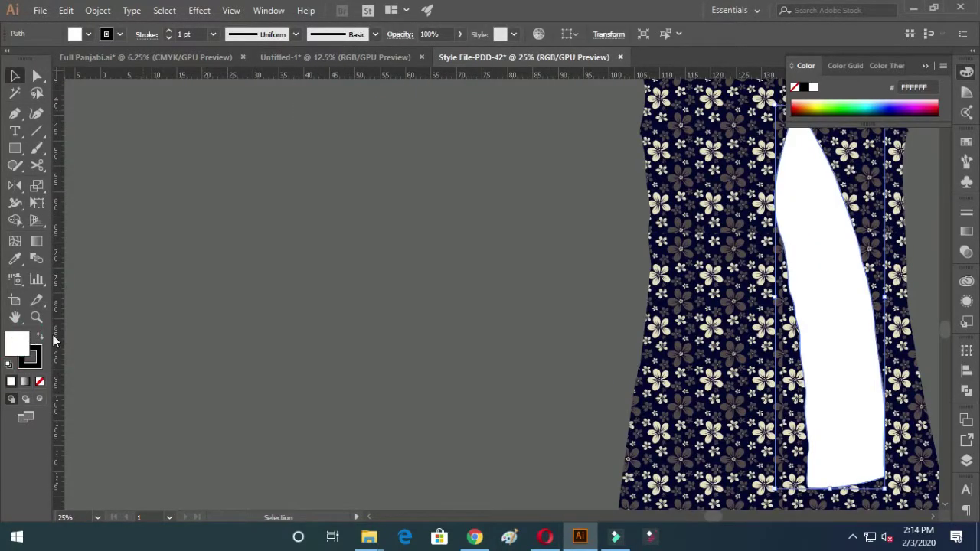
{"action": "key", "text": "slash"}
{"action": "key", "text": "ctrl+z"}
{"action": "scroll", "coordinate": [710, 289], "scroll_direction": "down", "scroll_amount": 4}
{"action": "key", "text": "ctrl+z"}
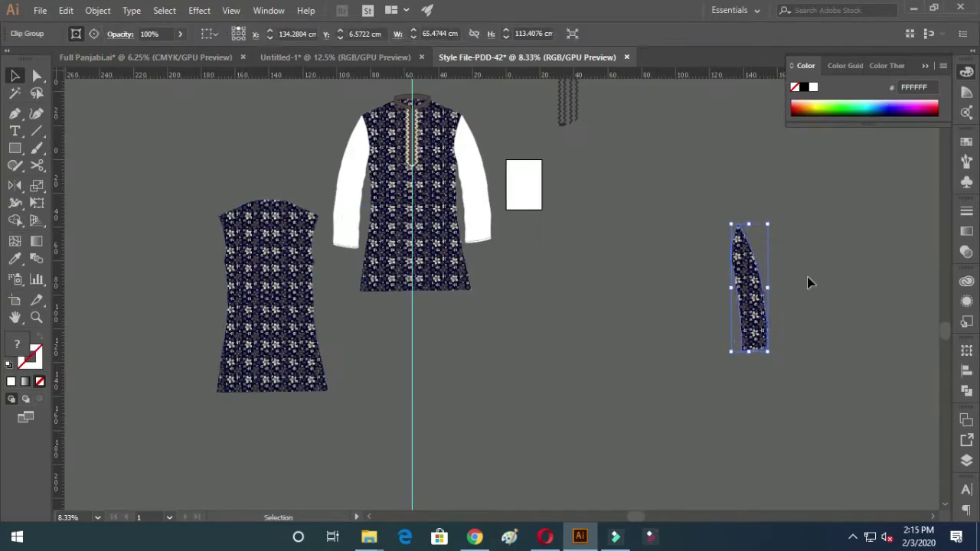
{"action": "key", "text": "ctrl+z"}
{"action": "scroll", "coordinate": [492, 131], "scroll_direction": "up", "scroll_amount": 7}
{"action": "key", "text": "ctrl+z"}
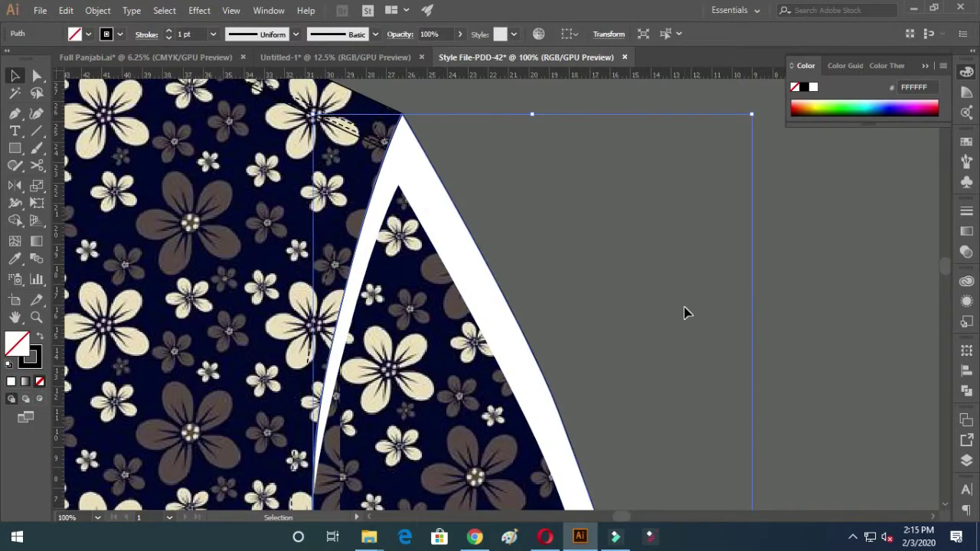
Remove the sleeve's white fill and clip the navy floral pattern inside it
{"action": "left_click", "coordinate": [40, 382]}
{"action": "scroll", "coordinate": [449, 237], "scroll_direction": "up", "scroll_amount": 5}
{"action": "key", "text": "ctrl+z"}
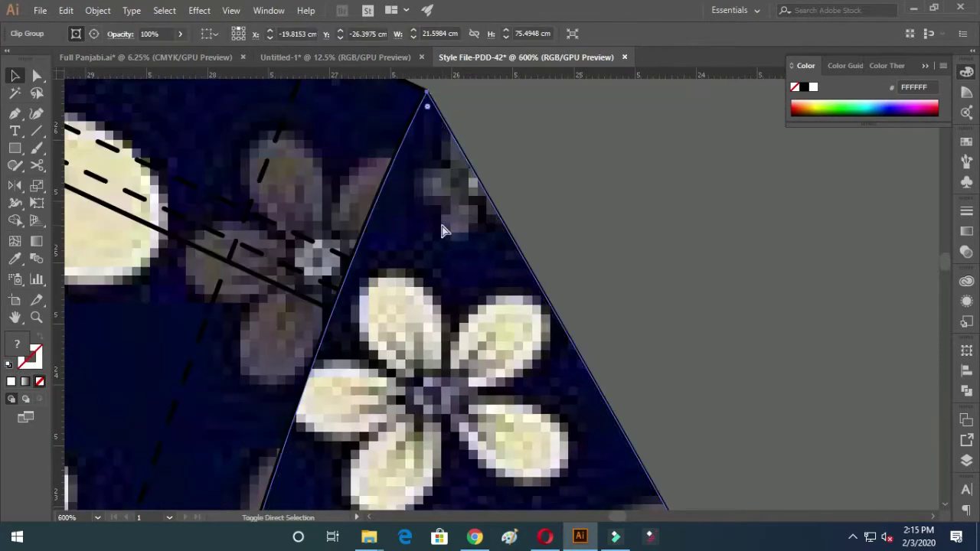
{"action": "scroll", "coordinate": [459, 291], "scroll_direction": "down", "scroll_amount": 1}
{"action": "scroll", "coordinate": [413, 359], "scroll_direction": "down", "scroll_amount": 2}
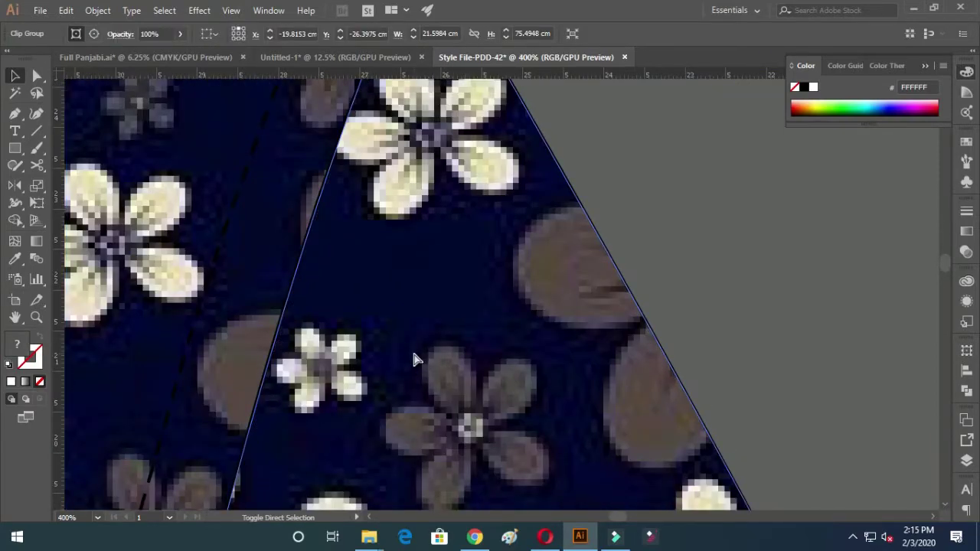
{"action": "scroll", "coordinate": [414, 359], "scroll_direction": "down", "scroll_amount": 3}
{"action": "scroll", "coordinate": [498, 406], "scroll_direction": "up", "scroll_amount": 2}
{"action": "key", "text": "ctrl+z"}
{"action": "left_click", "coordinate": [548, 408]}
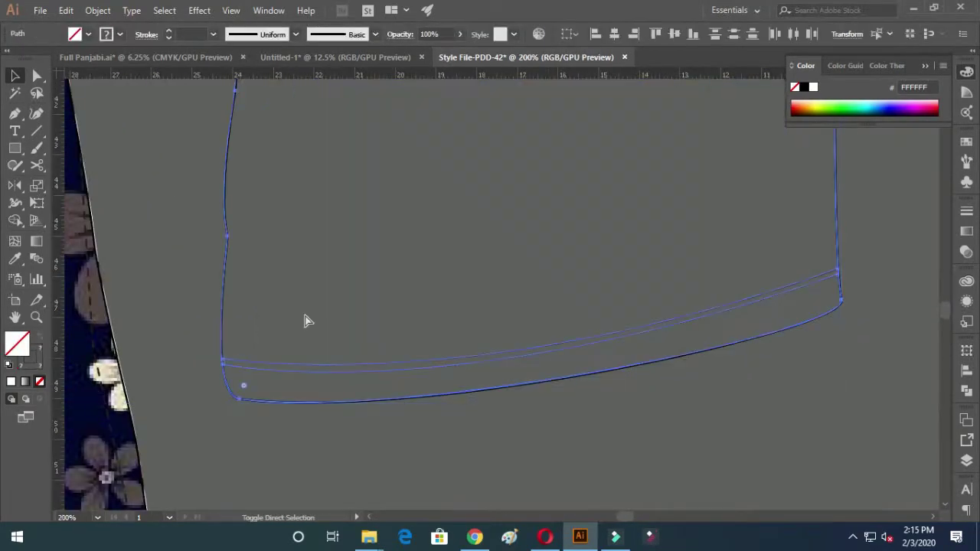
{"action": "key", "text": "ctrl+z"}
{"action": "scroll", "coordinate": [350, 350], "scroll_direction": "up", "scroll_amount": 4}
Give the sleeve stitch line a 0.25 pt dashed stroke
{"action": "left_click", "coordinate": [966, 208]}
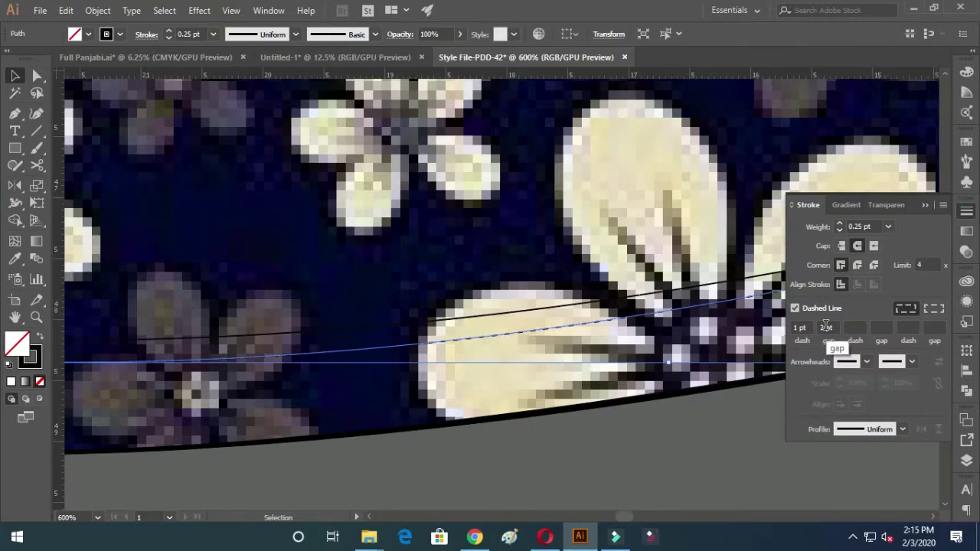
{"action": "scroll", "coordinate": [456, 346], "scroll_direction": "up", "scroll_amount": 3}
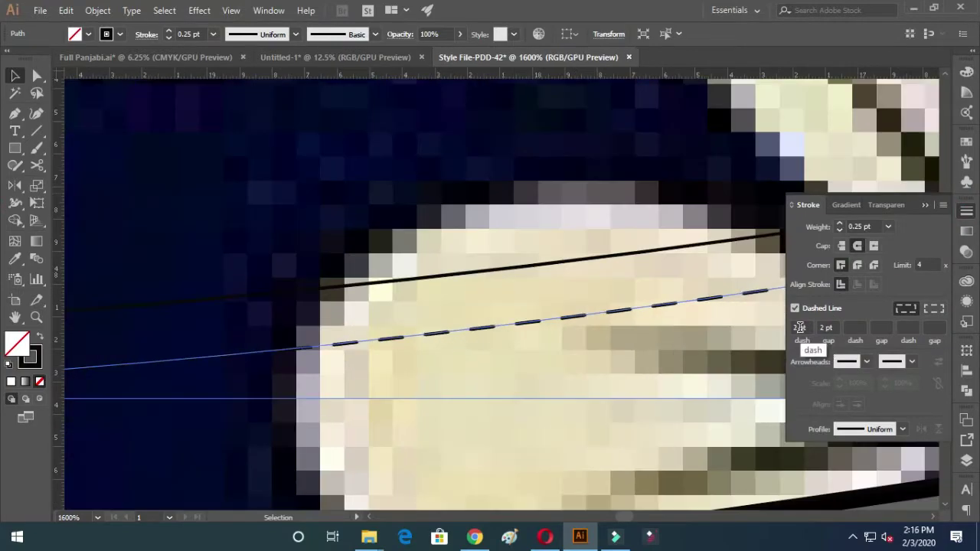
{"action": "scroll", "coordinate": [536, 416], "scroll_direction": "down", "scroll_amount": 3}
{"action": "scroll", "coordinate": [601, 464], "scroll_direction": "down", "scroll_amount": 2}
{"action": "left_click", "coordinate": [601, 464]}
{"action": "scroll", "coordinate": [606, 376], "scroll_direction": "up", "scroll_amount": 3}
{"action": "scroll", "coordinate": [563, 207], "scroll_direction": "up", "scroll_amount": 2}
{"action": "left_click", "coordinate": [563, 207]}
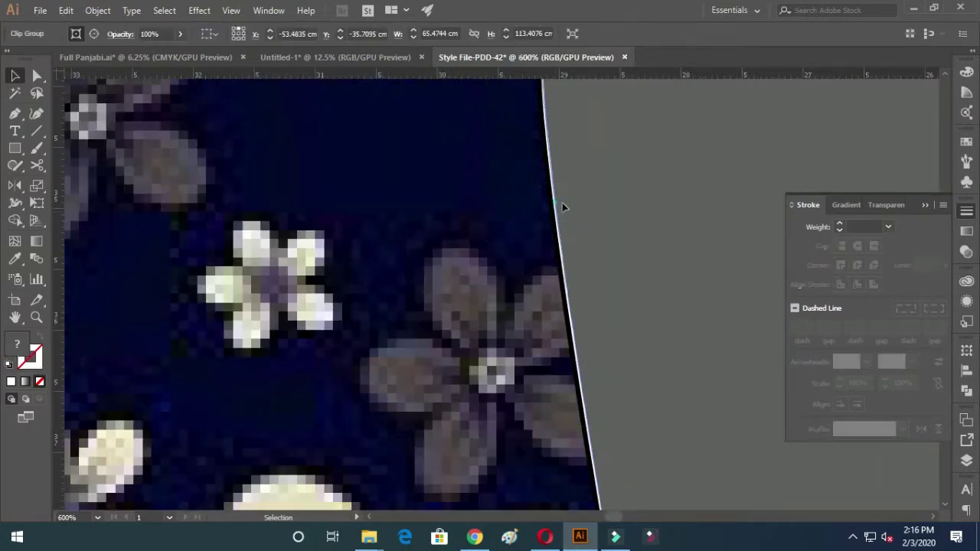
{"action": "scroll", "coordinate": [612, 230], "scroll_direction": "down", "scroll_amount": 5}
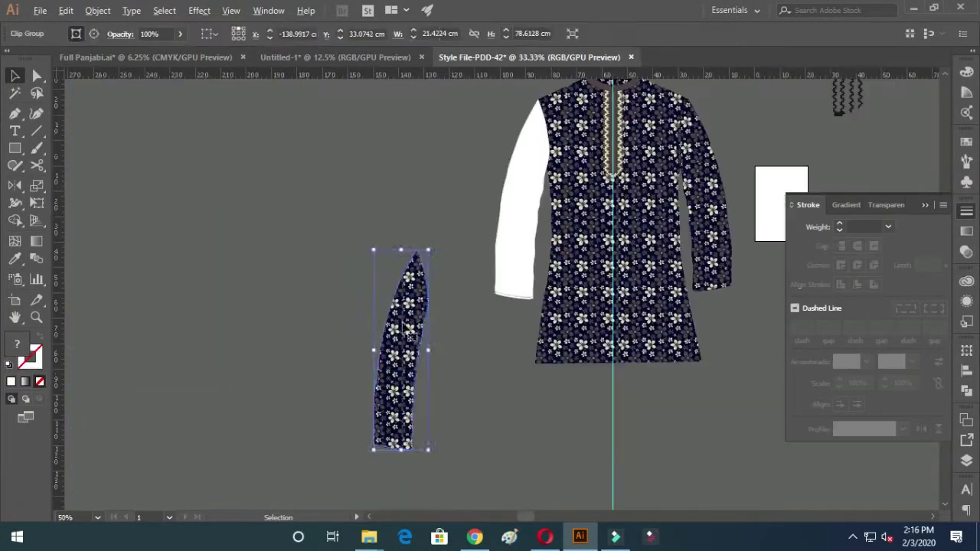
Copy the dashed stitch style with the Eyedropper onto the sleeve hem stitch line
{"action": "scroll", "coordinate": [520, 202], "scroll_direction": "up", "scroll_amount": 5}
{"action": "scroll", "coordinate": [518, 306], "scroll_direction": "up", "scroll_amount": 2}
{"action": "scroll", "coordinate": [538, 263], "scroll_direction": "up", "scroll_amount": 1}
{"action": "scroll", "coordinate": [570, 375], "scroll_direction": "up", "scroll_amount": 2}
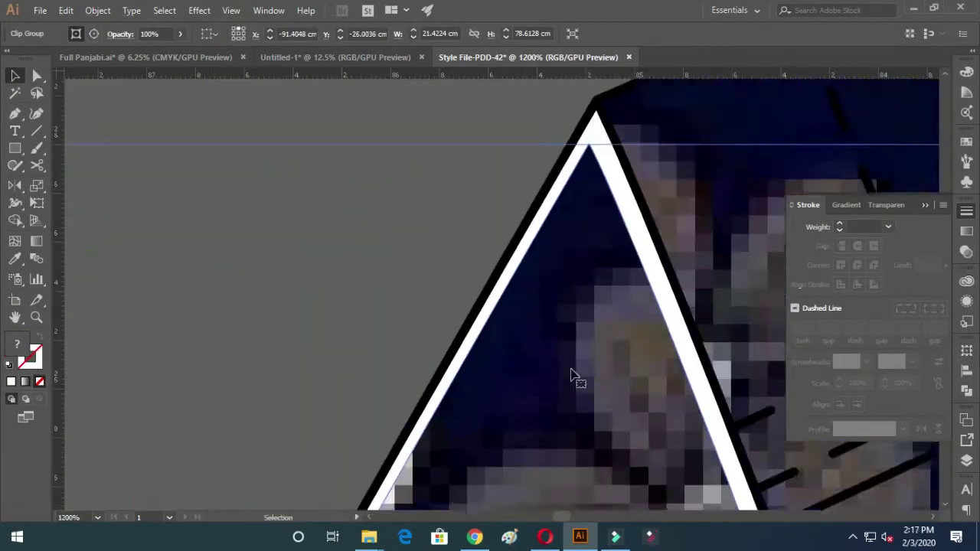
{"action": "scroll", "coordinate": [582, 356], "scroll_direction": "up", "scroll_amount": 3}
{"action": "scroll", "coordinate": [594, 333], "scroll_direction": "down", "scroll_amount": 2}
{"action": "scroll", "coordinate": [593, 335], "scroll_direction": "down", "scroll_amount": 5}
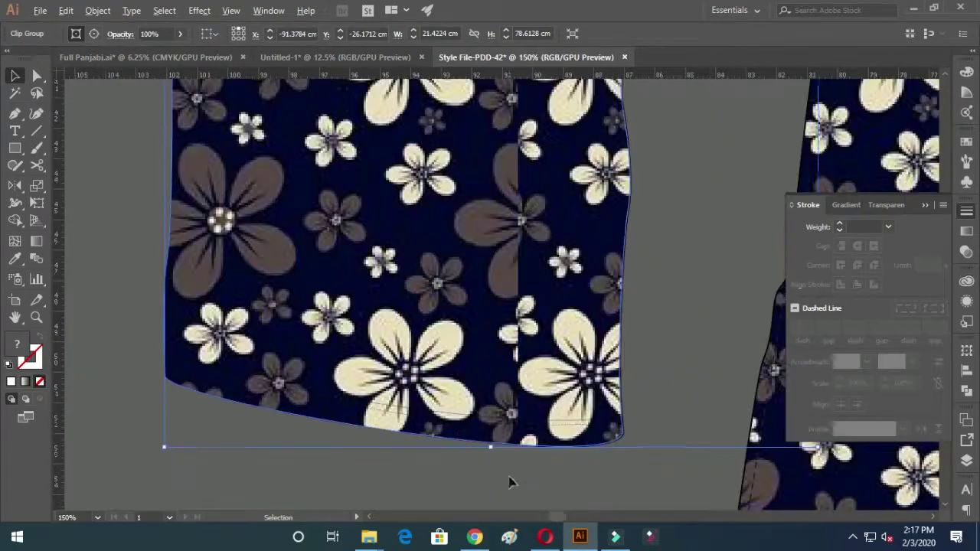
{"action": "scroll", "coordinate": [507, 477], "scroll_direction": "up", "scroll_amount": 4}
{"action": "left_click", "coordinate": [481, 357]}
{"action": "scroll", "coordinate": [481, 358], "scroll_direction": "down", "scroll_amount": 4}
{"action": "scroll", "coordinate": [457, 297], "scroll_direction": "up", "scroll_amount": 5}
{"action": "key", "text": "i"}
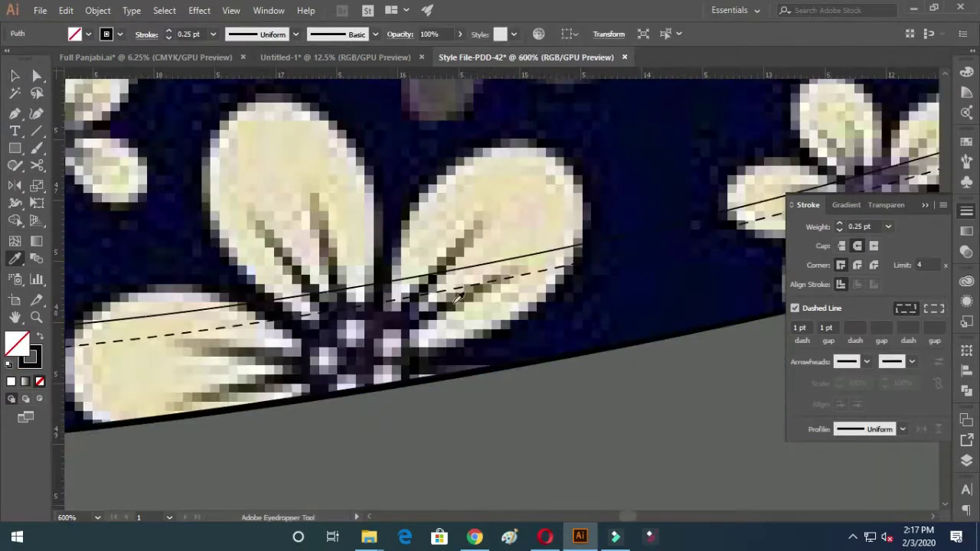
{"action": "key", "text": "a"}
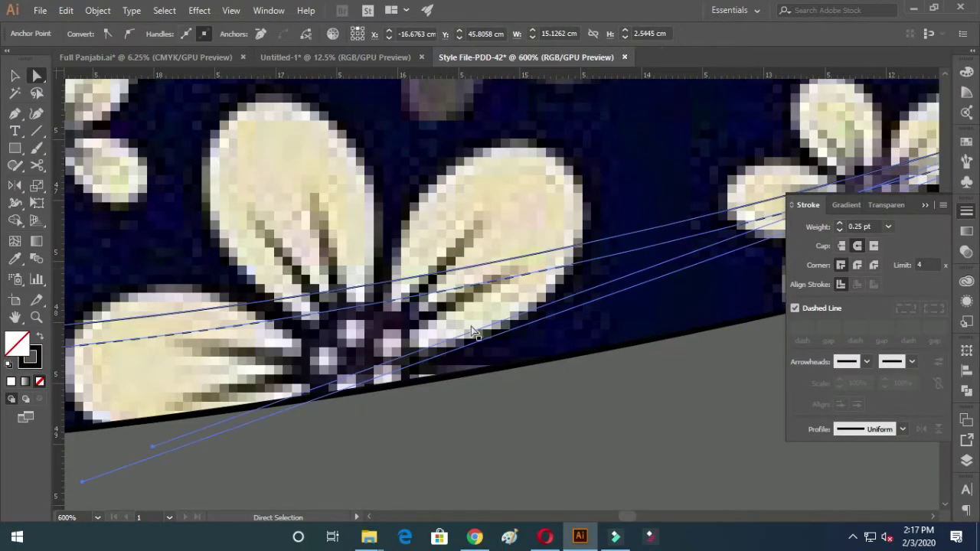
{"action": "scroll", "coordinate": [695, 376], "scroll_direction": "down", "scroll_amount": 2}
{"action": "scroll", "coordinate": [696, 376], "scroll_direction": "down", "scroll_amount": 8}
{"action": "scroll", "coordinate": [222, 372], "scroll_direction": "up", "scroll_amount": 7}
{"action": "left_click", "coordinate": [222, 372]}
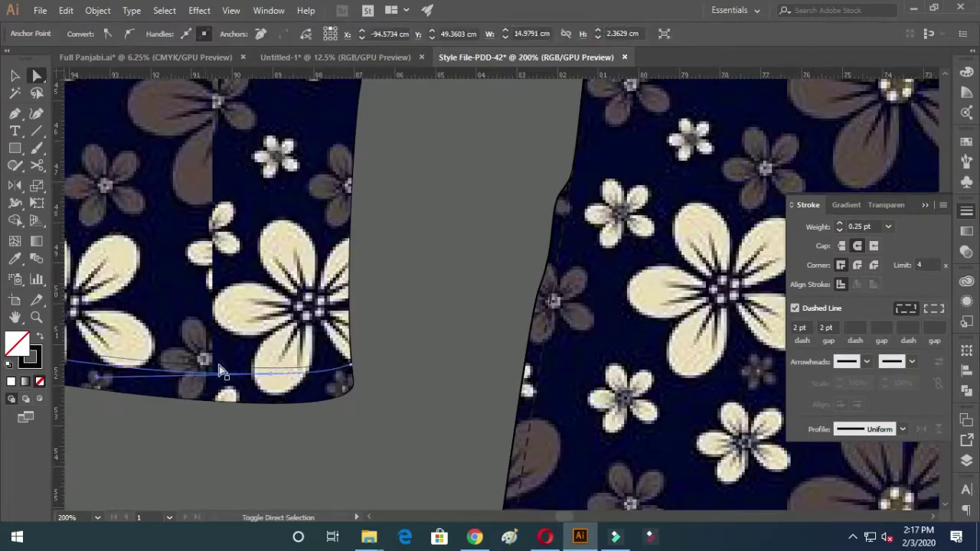
{"action": "left_click", "coordinate": [395, 361]}
Move the small stray path to the left and shift the kurta copy to the right
{"action": "scroll", "coordinate": [395, 361], "scroll_direction": "up", "scroll_amount": 2}
{"action": "scroll", "coordinate": [284, 368], "scroll_direction": "up", "scroll_amount": 3}
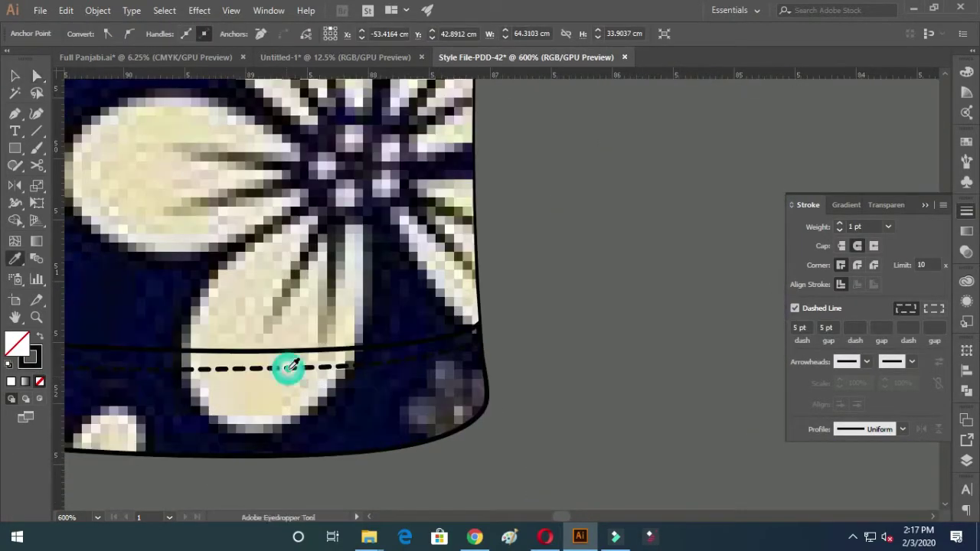
{"action": "scroll", "coordinate": [284, 368], "scroll_direction": "down", "scroll_amount": 6}
{"action": "key", "text": "v"}
{"action": "scroll", "coordinate": [348, 366], "scroll_direction": "down", "scroll_amount": 7}
{"action": "scroll", "coordinate": [348, 366], "scroll_direction": "down", "scroll_amount": 3}
{"action": "scroll", "coordinate": [538, 434], "scroll_direction": "up", "scroll_amount": 2}
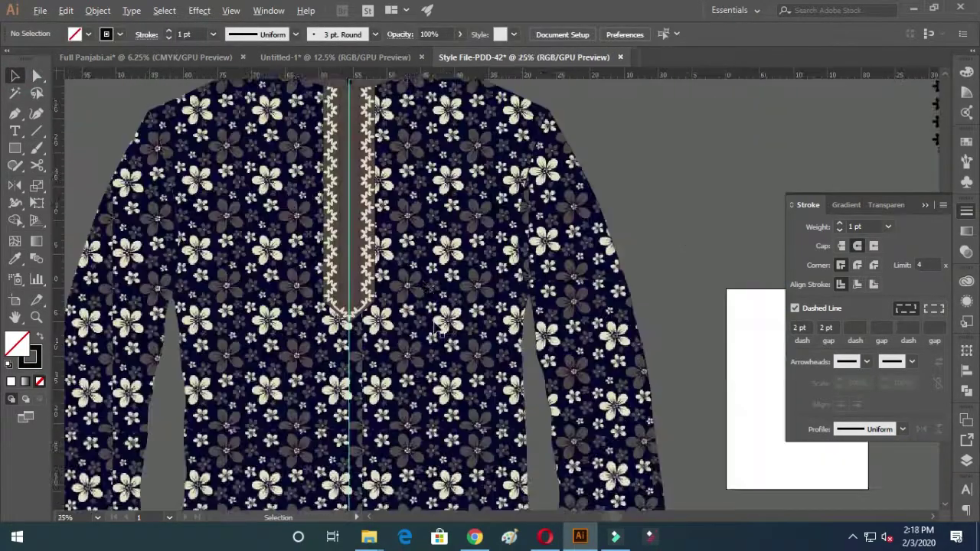
{"action": "scroll", "coordinate": [538, 433], "scroll_direction": "up", "scroll_amount": 3}
{"action": "scroll", "coordinate": [559, 268], "scroll_direction": "down", "scroll_amount": 8}
{"action": "left_click", "coordinate": [559, 268]}
{"action": "left_click_drag", "start_coordinate": [559, 268], "coordinate": [248, 280]}
{"action": "left_click", "coordinate": [424, 455]}
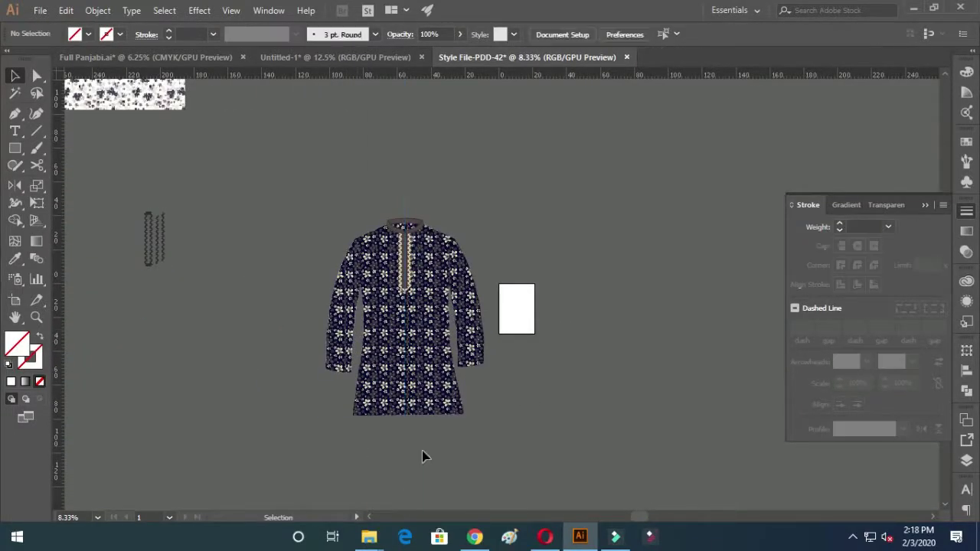
{"action": "left_click_drag", "start_coordinate": [397, 298], "coordinate": [660, 298]}
{"action": "scroll", "coordinate": [478, 233], "scroll_direction": "up", "scroll_amount": 1}
{"action": "left_click", "coordinate": [479, 233]}
Nudge the inner placket line's bottom anchors up so its bottom forms a V point
{"action": "scroll", "coordinate": [479, 233], "scroll_direction": "up", "scroll_amount": 4}
{"action": "scroll", "coordinate": [470, 189], "scroll_direction": "down", "scroll_amount": 4}
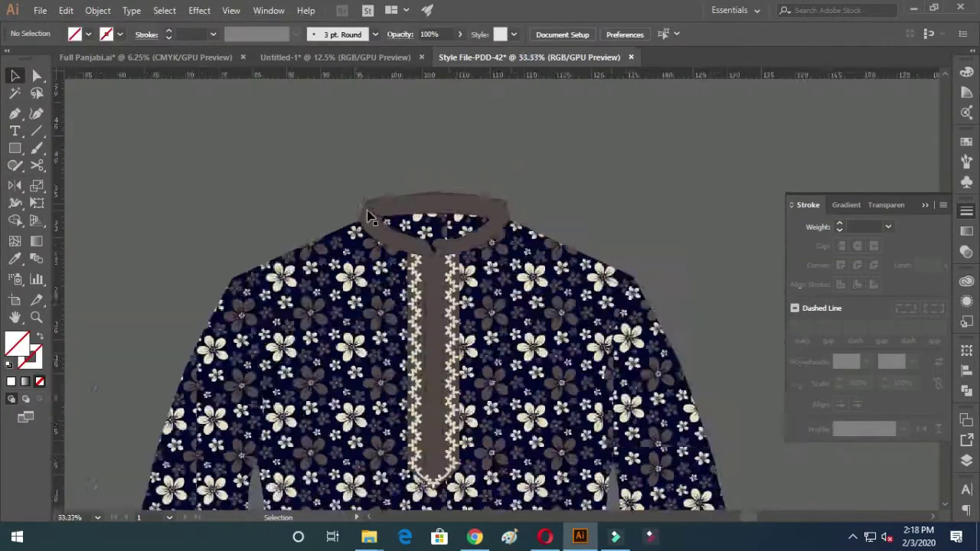
{"action": "scroll", "coordinate": [263, 202], "scroll_direction": "up", "scroll_amount": 5}
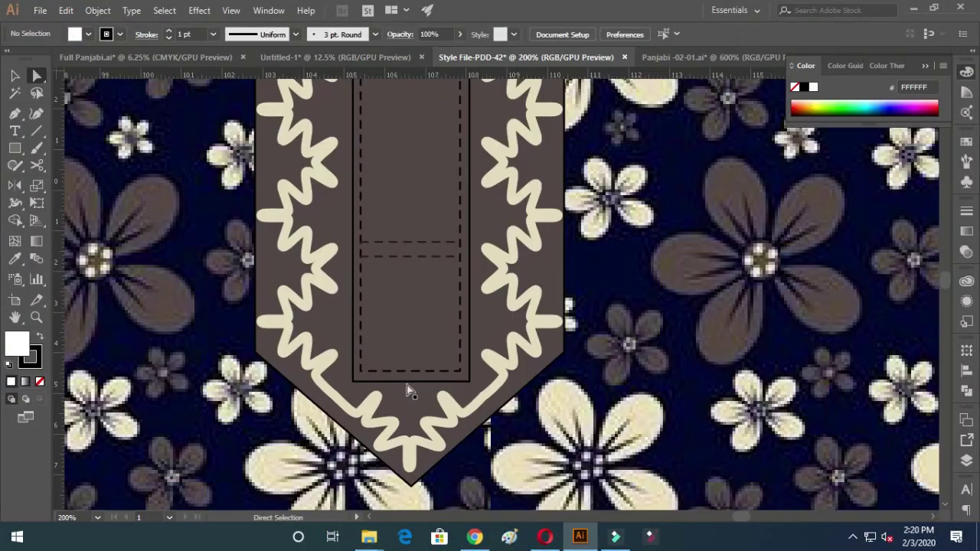
{"action": "left_click", "coordinate": [409, 380]}
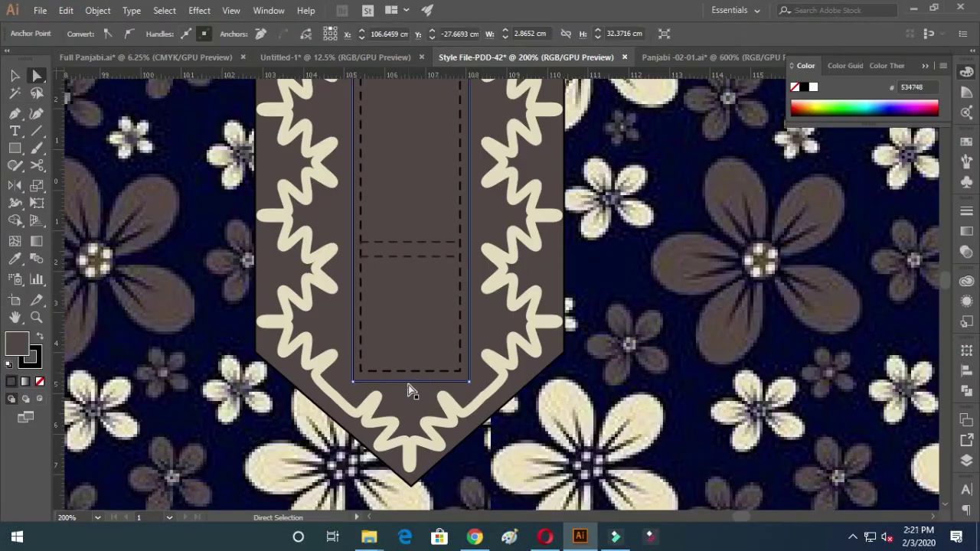
{"action": "key", "text": "v"}
{"action": "scroll", "coordinate": [413, 390], "scroll_direction": "up", "scroll_amount": 4}
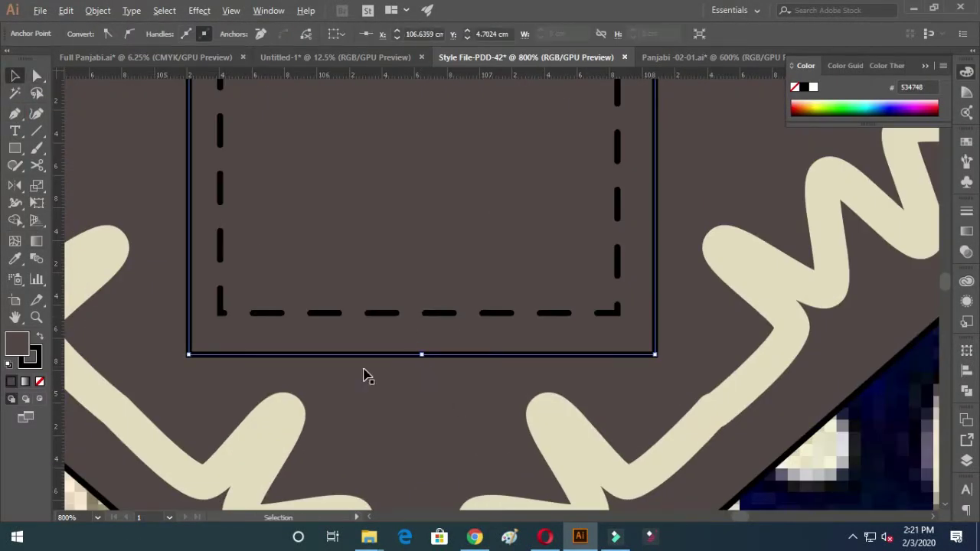
{"action": "left_click", "coordinate": [189, 354], "text": "shift"}
{"action": "key", "text": "shift+Up"}
{"action": "key", "text": "shift+Up"}
{"action": "key", "text": "shift+Up"}
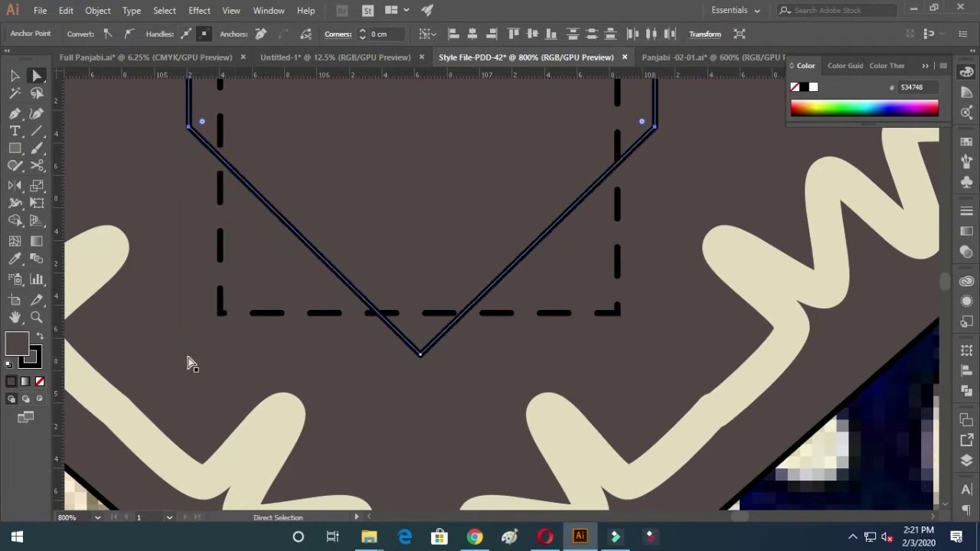
{"action": "scroll", "coordinate": [330, 406], "scroll_direction": "down", "scroll_amount": 3}
Offset the placket line by -0.2 cm and give the offset line the dashed stitch style
{"action": "key", "text": "alt+o"}
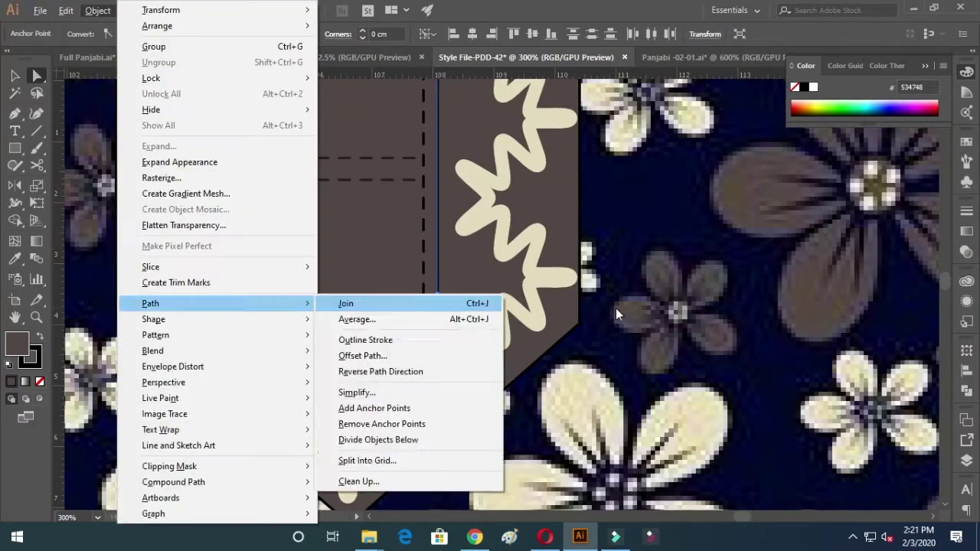
{"action": "left_click", "coordinate": [459, 361]}
{"action": "left_click", "coordinate": [115, 396]}
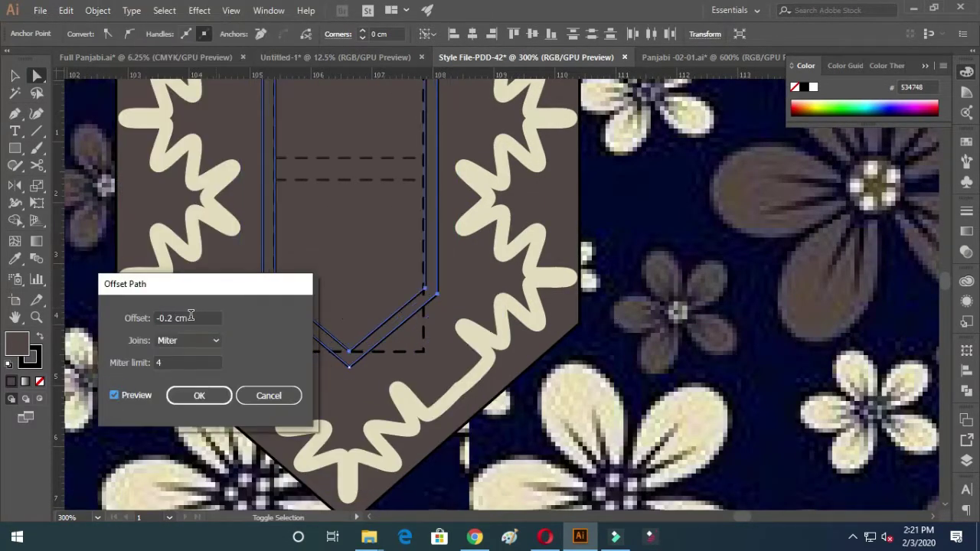
{"action": "left_click", "coordinate": [199, 395]}
{"action": "key", "text": "i"}
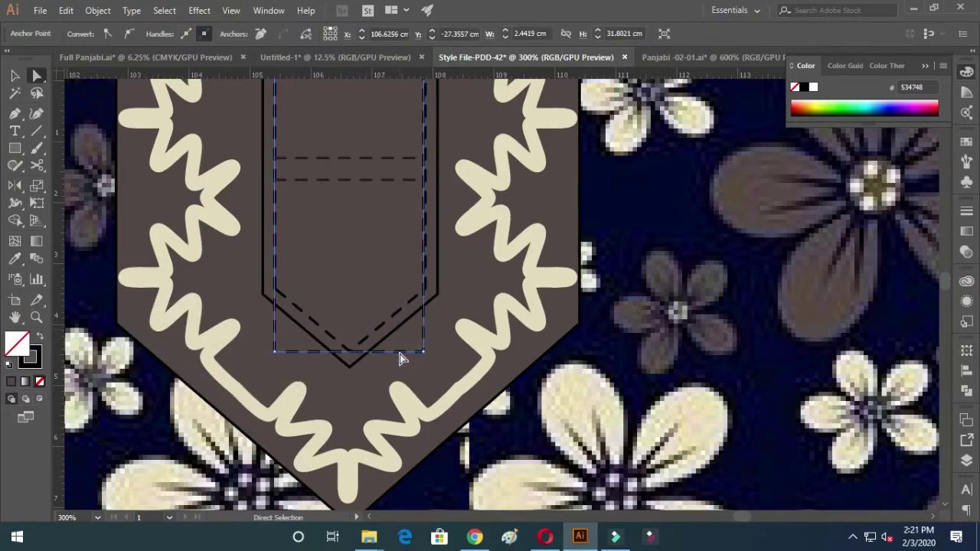
{"action": "left_click", "coordinate": [379, 160]}
{"action": "key", "text": "i"}
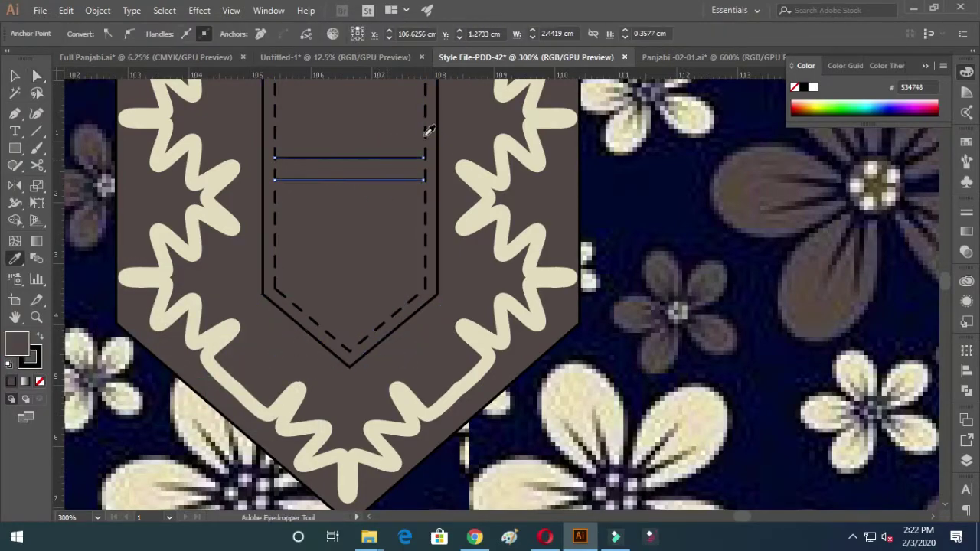
Adjust the seam anchors where seams meet the waistband and check the paths in Outline view
{"action": "scroll", "coordinate": [280, 258], "scroll_direction": "up", "scroll_amount": 1}
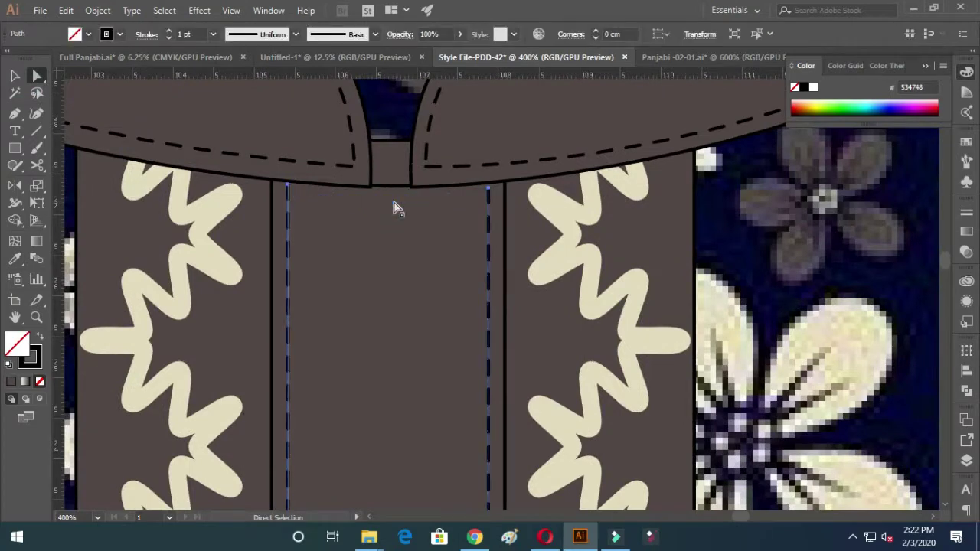
{"action": "scroll", "coordinate": [490, 191], "scroll_direction": "up", "scroll_amount": 3}
{"action": "left_click", "coordinate": [498, 173]}
{"action": "scroll", "coordinate": [498, 173], "scroll_direction": "down", "scroll_amount": 2}
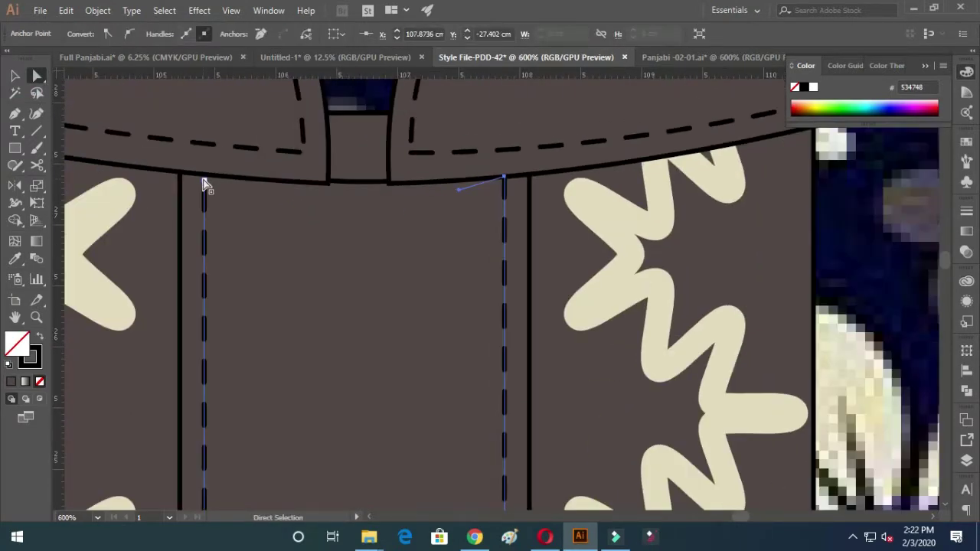
{"action": "scroll", "coordinate": [205, 186], "scroll_direction": "up", "scroll_amount": 3}
{"action": "scroll", "coordinate": [176, 168], "scroll_direction": "down", "scroll_amount": 3}
{"action": "scroll", "coordinate": [293, 160], "scroll_direction": "up", "scroll_amount": 1}
{"action": "left_click", "coordinate": [292, 185]}
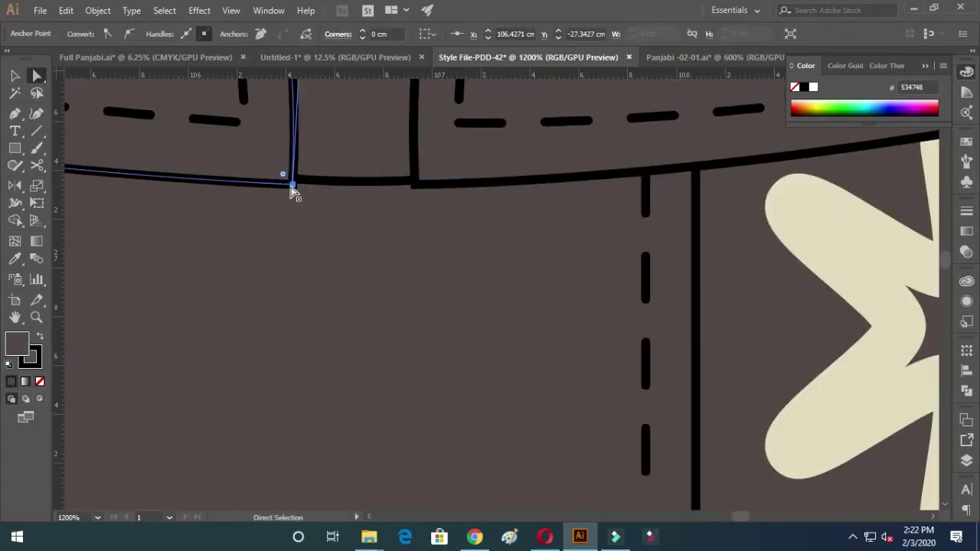
{"action": "scroll", "coordinate": [413, 185], "scroll_direction": "up", "scroll_amount": 1}
{"action": "key", "text": "ctrl+y"}
{"action": "scroll", "coordinate": [400, 186], "scroll_direction": "down", "scroll_amount": 6}
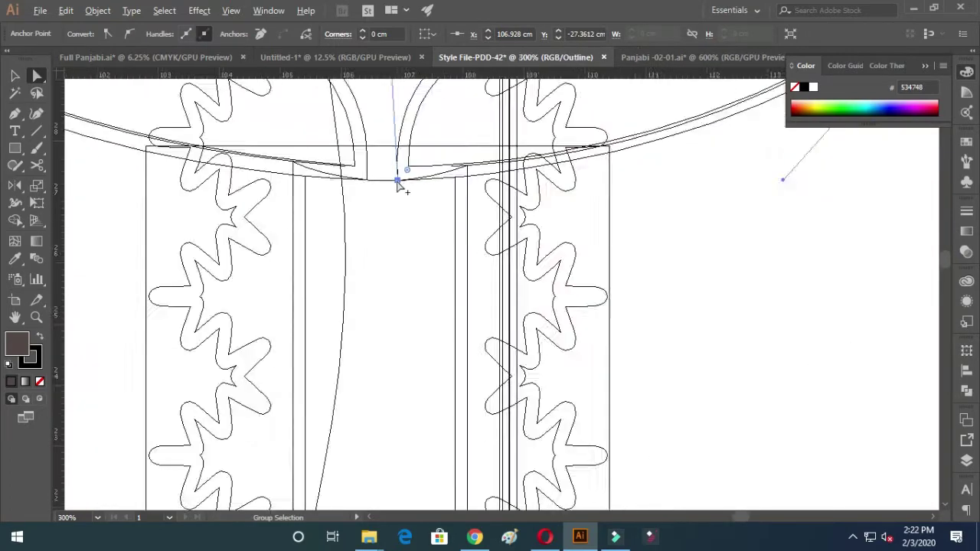
{"action": "scroll", "coordinate": [400, 186], "scroll_direction": "down", "scroll_amount": 3}
{"action": "left_click", "coordinate": [139, 132]}
{"action": "scroll", "coordinate": [140, 132], "scroll_direction": "down", "scroll_amount": 5}
{"action": "scroll", "coordinate": [365, 193], "scroll_direction": "down", "scroll_amount": 1}
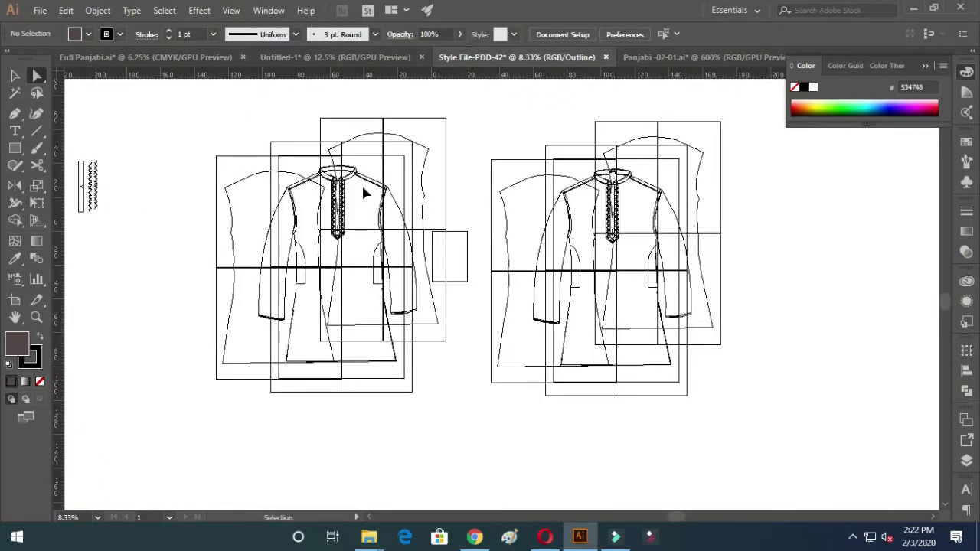
Delete the dark image, move the dark sleeve group aside and release its clipping mask
{"action": "key", "text": "ctrl+y"}
{"action": "key", "text": "Delete"}
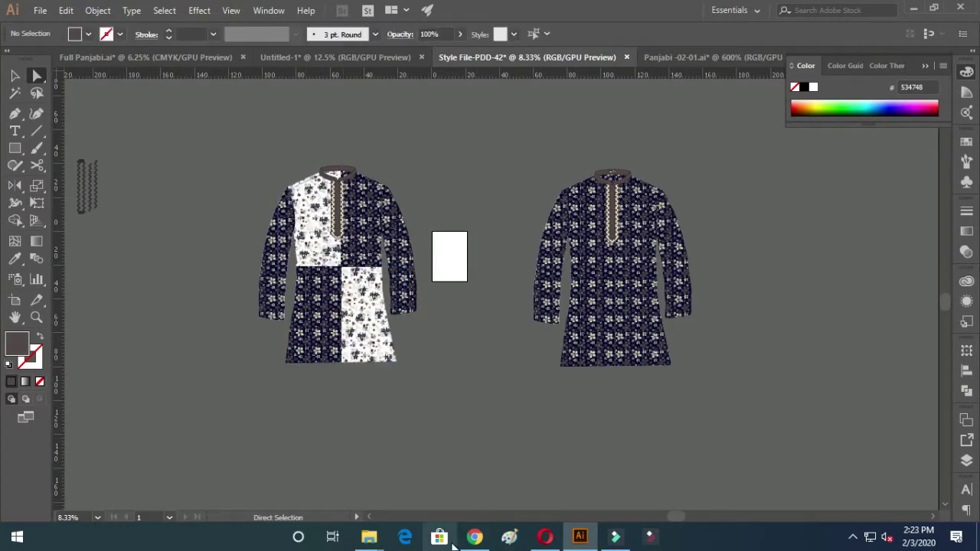
{"action": "scroll", "coordinate": [360, 222], "scroll_direction": "up", "scroll_amount": 2}
{"action": "left_click", "coordinate": [263, 396]}
{"action": "key", "text": "v"}
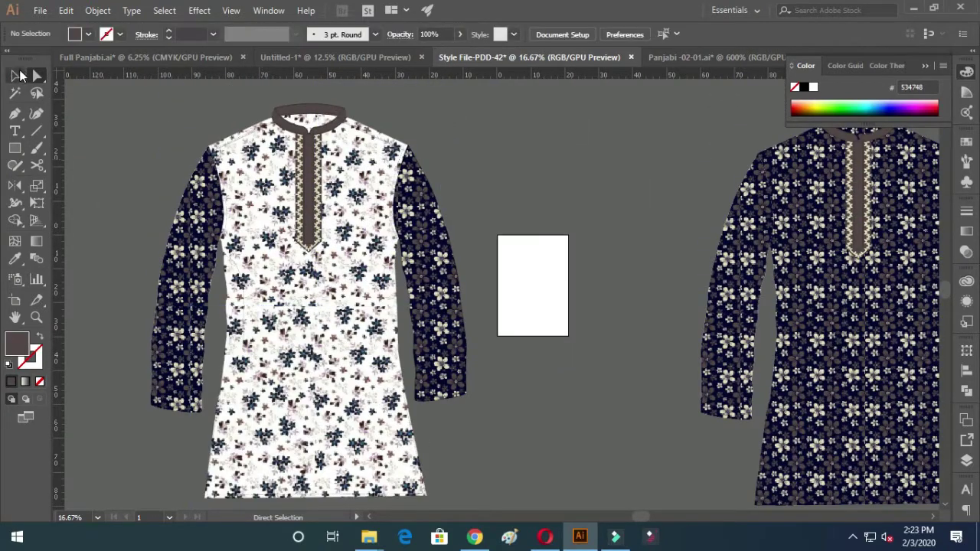
{"action": "scroll", "coordinate": [477, 345], "scroll_direction": "down", "scroll_amount": 1}
{"action": "mouse_move", "coordinate": [245, 460]}
{"action": "left_mouse_down"}
{"action": "mouse_move", "coordinate": [509, 463]}
{"action": "mouse_move", "coordinate": [394, 295]}
{"action": "mouse_move", "coordinate": [240, 306]}
{"action": "left_mouse_up"}
{"action": "key", "text": "ctrl+minus"}
{"action": "key", "text": "ctrl+minus"}
{"action": "key", "text": "ctrl+minus"}
{"action": "key", "text": "ctrl+plus"}
{"action": "key", "text": "ctrl+plus"}
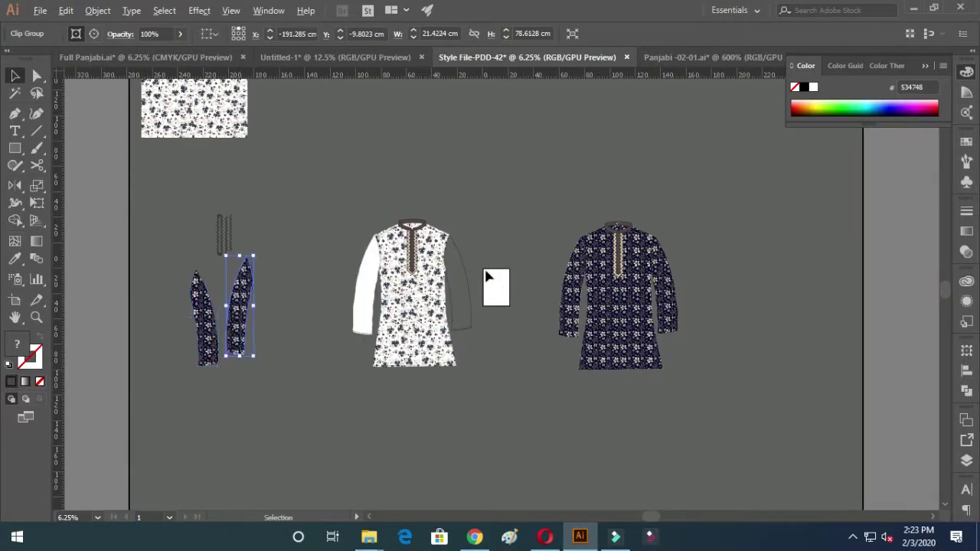
{"action": "right_click", "coordinate": [203, 324]}
{"action": "left_click", "coordinate": [299, 213]}
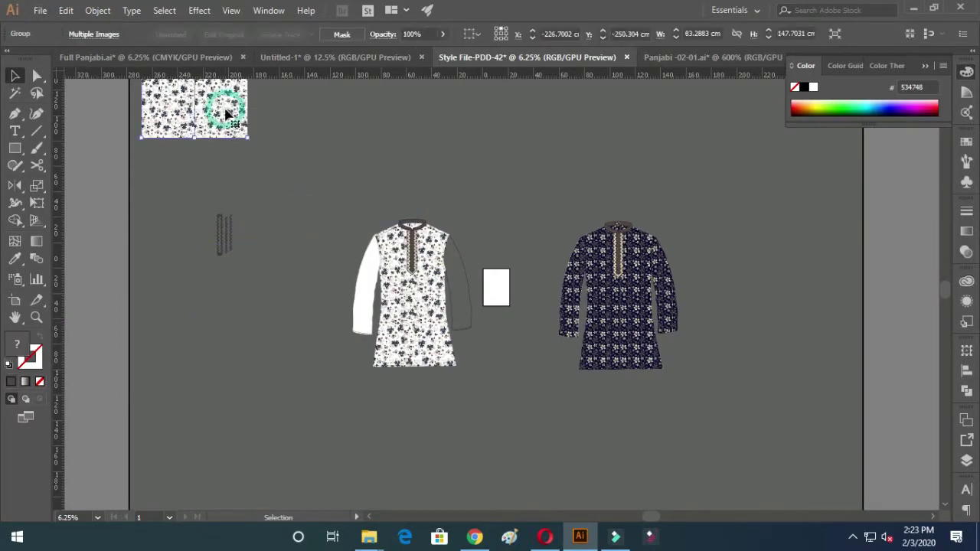
Place both white sleeve shapes over the white floral pattern and clip the pattern inside each
{"action": "scroll", "coordinate": [249, 285], "scroll_direction": "up", "scroll_amount": 1}
{"action": "scroll", "coordinate": [249, 286], "scroll_direction": "up", "scroll_amount": 2}
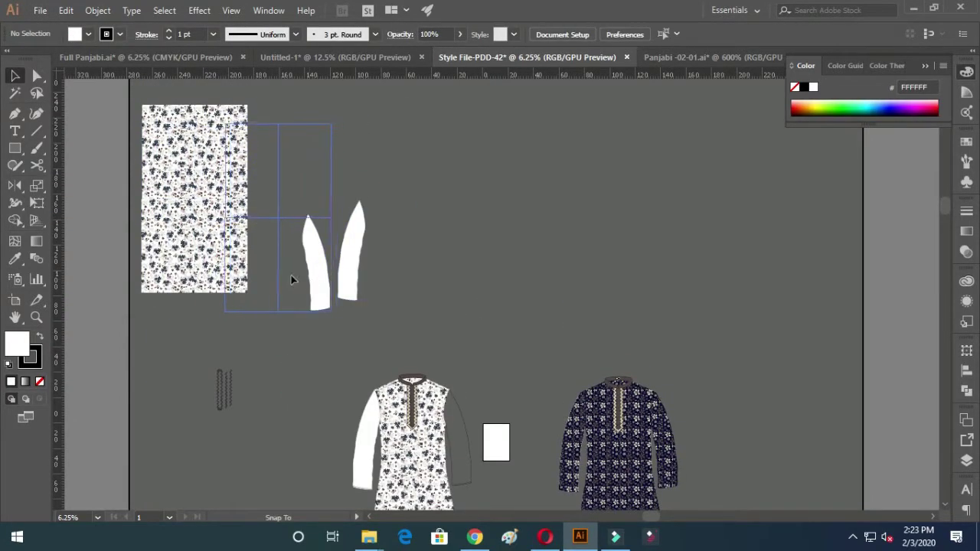
{"action": "left_click_drag", "start_coordinate": [249, 286], "coordinate": [285, 284]}
{"action": "right_click", "coordinate": [256, 285]}
{"action": "left_click", "coordinate": [164, 157]}
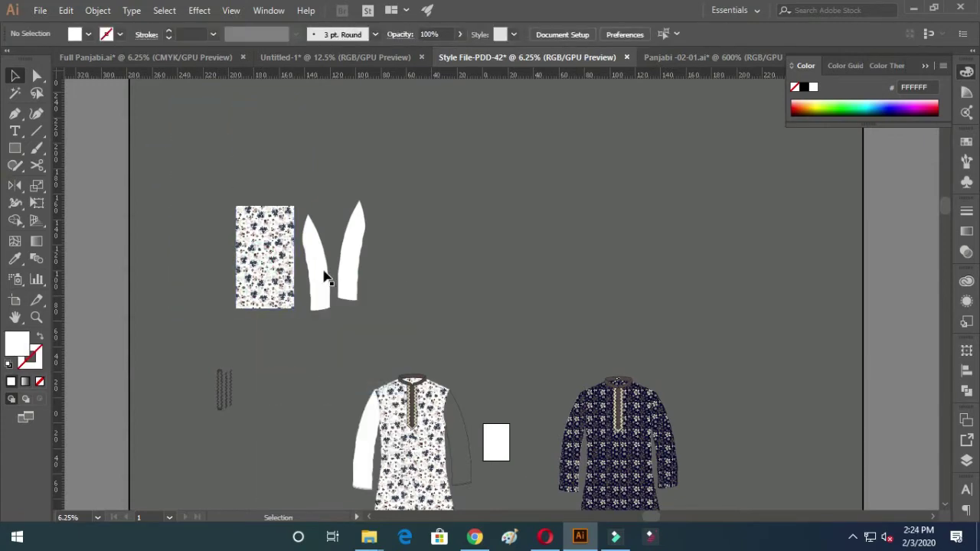
{"action": "left_click", "coordinate": [302, 258]}
{"action": "key", "text": "ctrl+plus"}
{"action": "left_click_drag", "start_coordinate": [348, 322], "coordinate": [249, 322]}
{"action": "right_click", "coordinate": [249, 322]}
{"action": "left_click", "coordinate": [339, 233]}
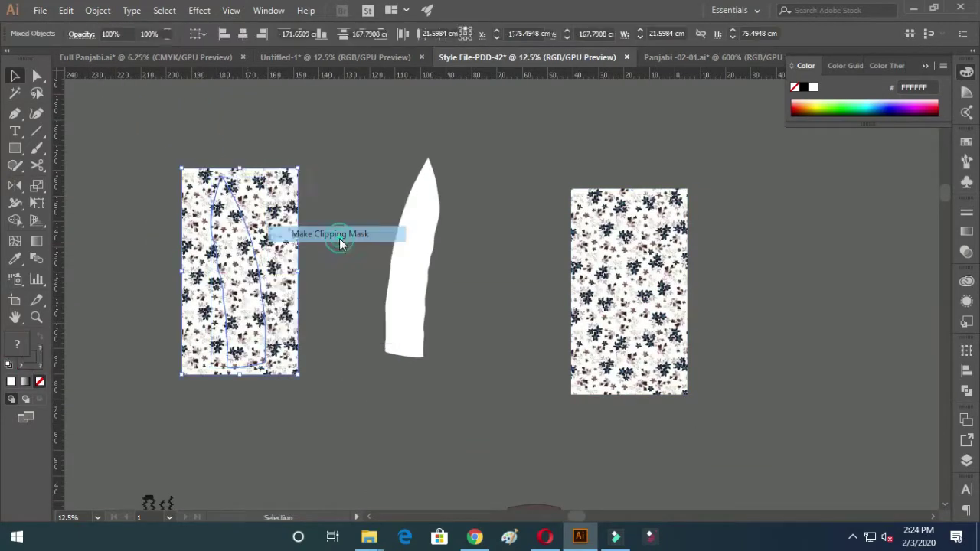
{"action": "mouse_move", "coordinate": [413, 306]}
{"action": "left_mouse_down"}
{"action": "mouse_move", "coordinate": [622, 340]}
{"action": "mouse_move", "coordinate": [182, 315]}
{"action": "left_mouse_up"}
{"action": "right_click", "coordinate": [726, 427]}
{"action": "left_click", "coordinate": [773, 302]}
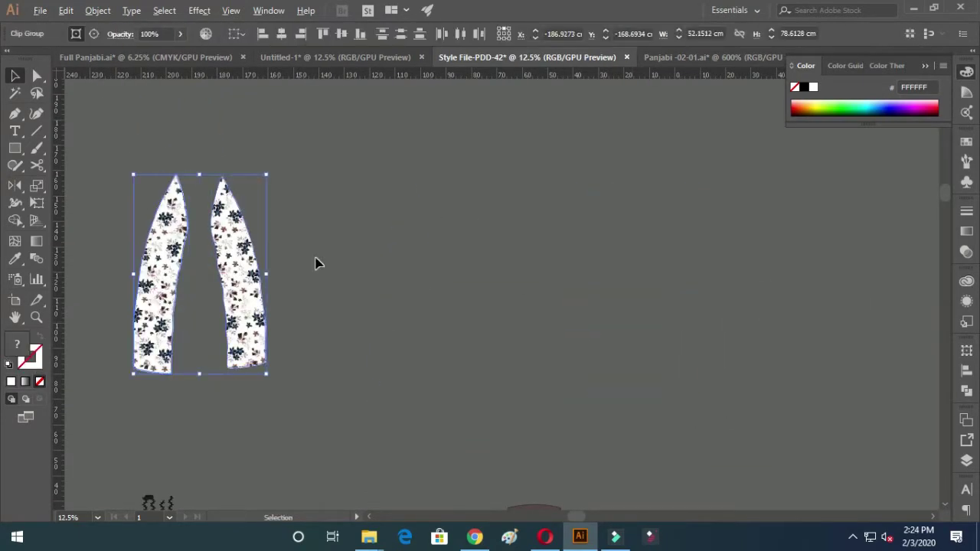
{"action": "scroll", "coordinate": [317, 263], "scroll_direction": "down", "scroll_amount": 3}
{"action": "scroll", "coordinate": [191, 158], "scroll_direction": "up", "scroll_amount": 3, "text": "alt"}
{"action": "scroll", "coordinate": [478, 116], "scroll_direction": "up", "scroll_amount": 3, "text": "alt"}
{"action": "scroll", "coordinate": [452, 357], "scroll_direction": "up", "scroll_amount": 1}
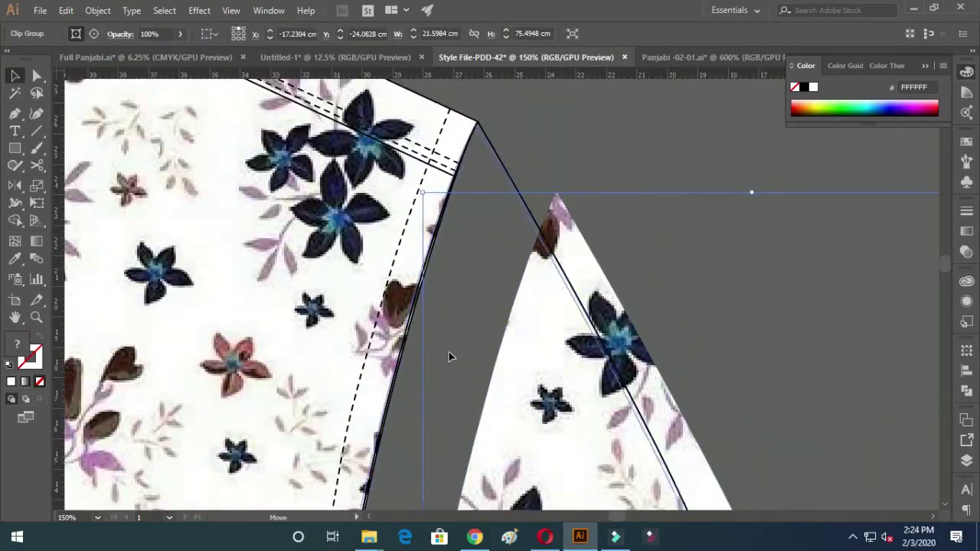
{"action": "scroll", "coordinate": [444, 378], "scroll_direction": "up", "scroll_amount": 1}
{"action": "scroll", "coordinate": [444, 383], "scroll_direction": "down", "scroll_amount": 2, "text": "alt"}
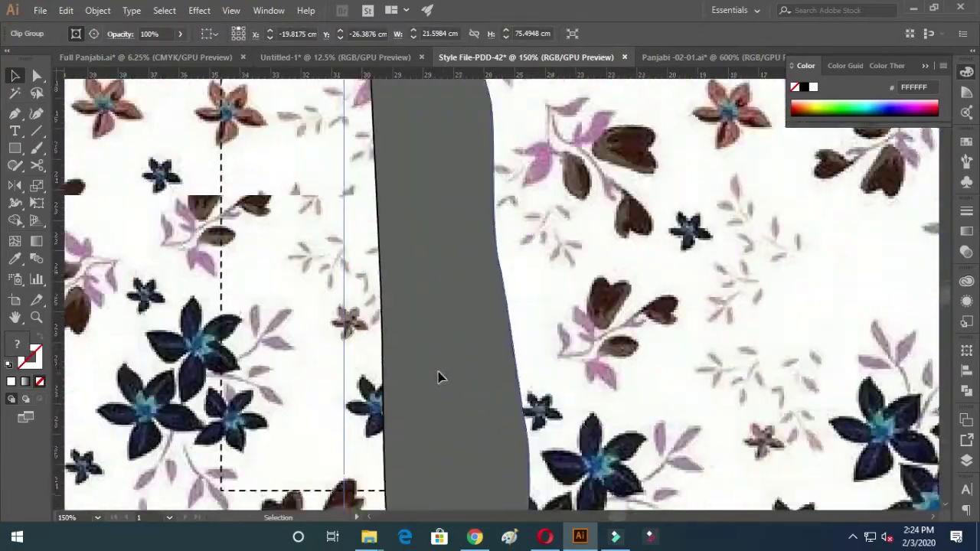
{"action": "scroll", "coordinate": [744, 437], "scroll_direction": "down", "scroll_amount": 3}
{"action": "scroll", "coordinate": [822, 383], "scroll_direction": "down", "scroll_amount": 2, "text": "alt"}
{"action": "scroll", "coordinate": [559, 278], "scroll_direction": "up", "scroll_amount": 3, "text": "alt"}
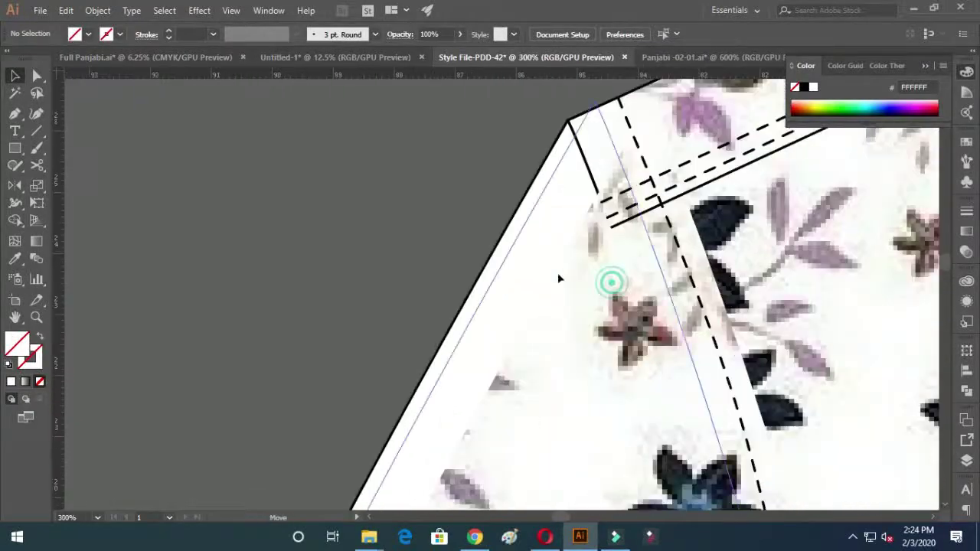
{"action": "left_click", "coordinate": [559, 278]}
{"action": "scroll", "coordinate": [418, 331], "scroll_direction": "up", "scroll_amount": 2, "text": "alt"}
{"action": "scroll", "coordinate": [651, 248], "scroll_direction": "down", "scroll_amount": 1, "text": "alt"}
{"action": "scroll", "coordinate": [528, 265], "scroll_direction": "up", "scroll_amount": 2, "text": "alt"}
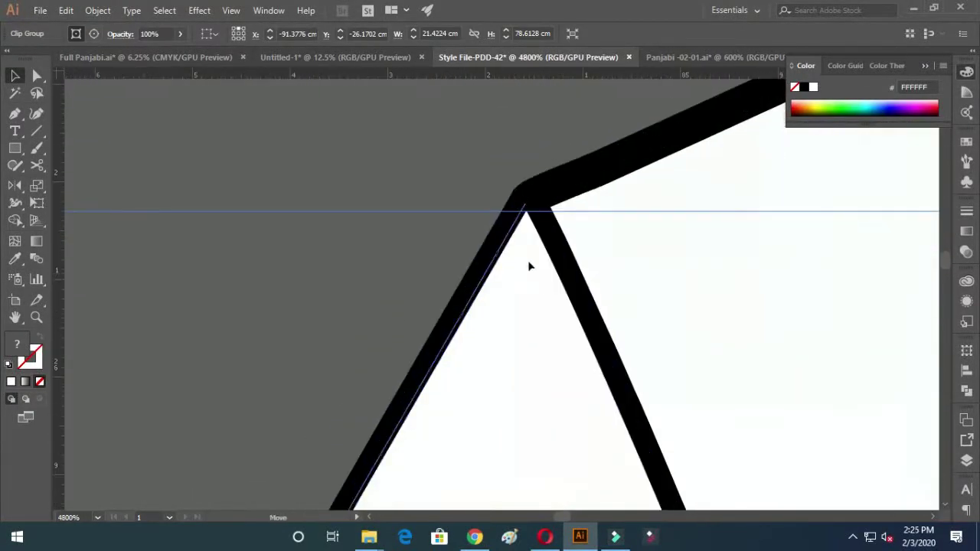
{"action": "scroll", "coordinate": [527, 264], "scroll_direction": "down", "scroll_amount": 2, "text": "alt"}
{"action": "scroll", "coordinate": [459, 306], "scroll_direction": "down", "scroll_amount": 3, "text": "alt"}
{"action": "scroll", "coordinate": [404, 327], "scroll_direction": "up", "scroll_amount": 2, "text": "alt"}
{"action": "left_click", "coordinate": [468, 350]}
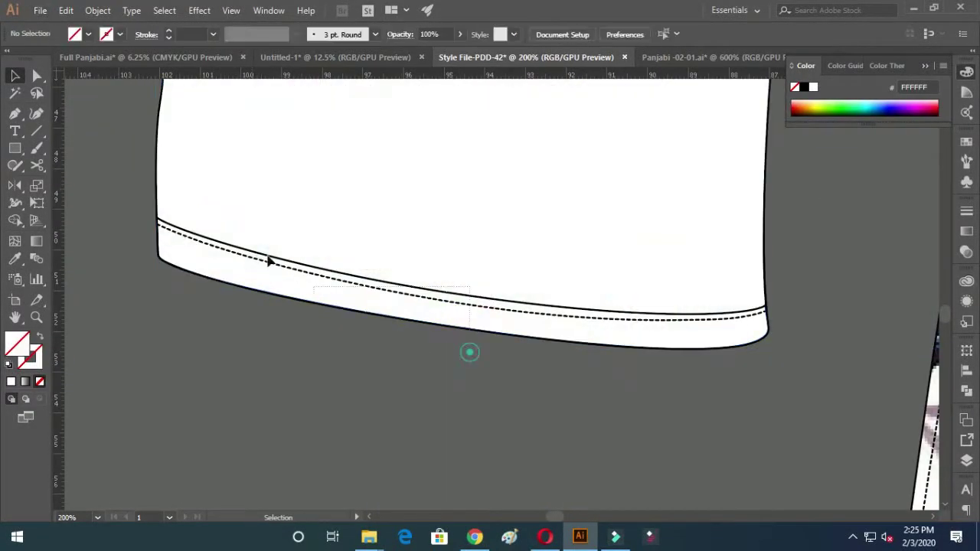
{"action": "scroll", "coordinate": [192, 131], "scroll_direction": "down", "scroll_amount": 3, "text": "alt"}
{"action": "scroll", "coordinate": [395, 453], "scroll_direction": "up", "scroll_amount": 4, "text": "alt"}
{"action": "scroll", "coordinate": [337, 326], "scroll_direction": "down", "scroll_amount": 1, "text": "alt"}
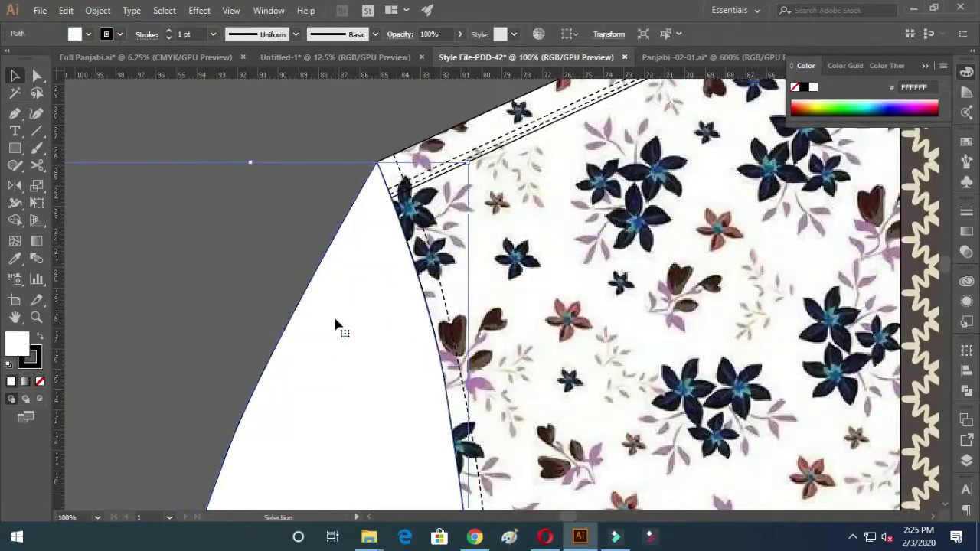
{"action": "left_click", "coordinate": [350, 330]}
{"action": "scroll", "coordinate": [443, 195], "scroll_direction": "up", "scroll_amount": 3, "text": "alt"}
{"action": "scroll", "coordinate": [443, 195], "scroll_direction": "down", "scroll_amount": 2, "text": "alt"}
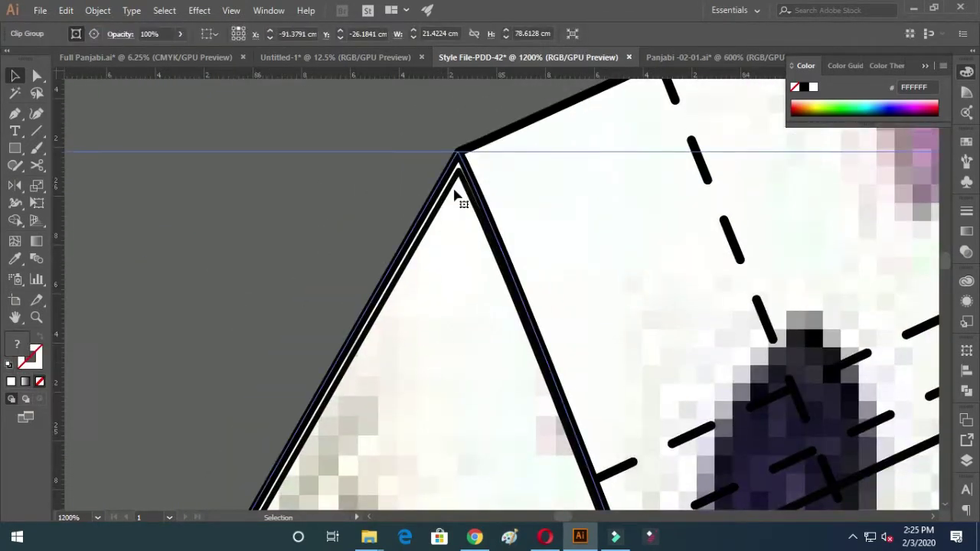
{"action": "scroll", "coordinate": [451, 196], "scroll_direction": "down", "scroll_amount": 1, "text": "alt"}
{"action": "scroll", "coordinate": [440, 203], "scroll_direction": "down", "scroll_amount": 4, "text": "alt"}
{"action": "scroll", "coordinate": [467, 368], "scroll_direction": "down", "scroll_amount": 4, "text": "alt"}
{"action": "scroll", "coordinate": [459, 360], "scroll_direction": "up", "scroll_amount": 5, "text": "alt"}
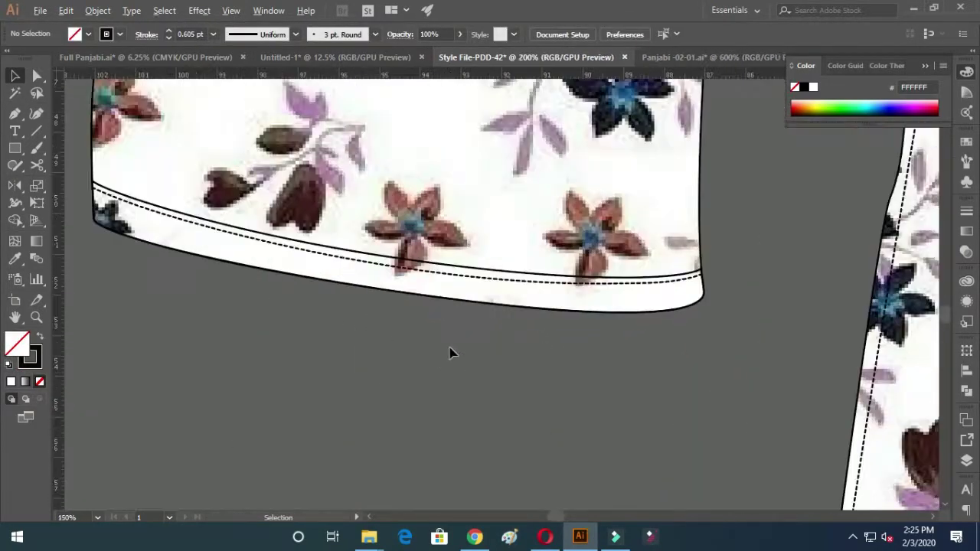
{"action": "scroll", "coordinate": [451, 350], "scroll_direction": "down", "scroll_amount": 4, "text": "alt"}
{"action": "scroll", "coordinate": [375, 272], "scroll_direction": "up", "scroll_amount": 4, "text": "alt"}
{"action": "left_click", "coordinate": [375, 272]}
{"action": "scroll", "coordinate": [375, 272], "scroll_direction": "down", "scroll_amount": 4, "text": "alt"}
{"action": "scroll", "coordinate": [375, 272], "scroll_direction": "up", "scroll_amount": 6, "text": "alt"}
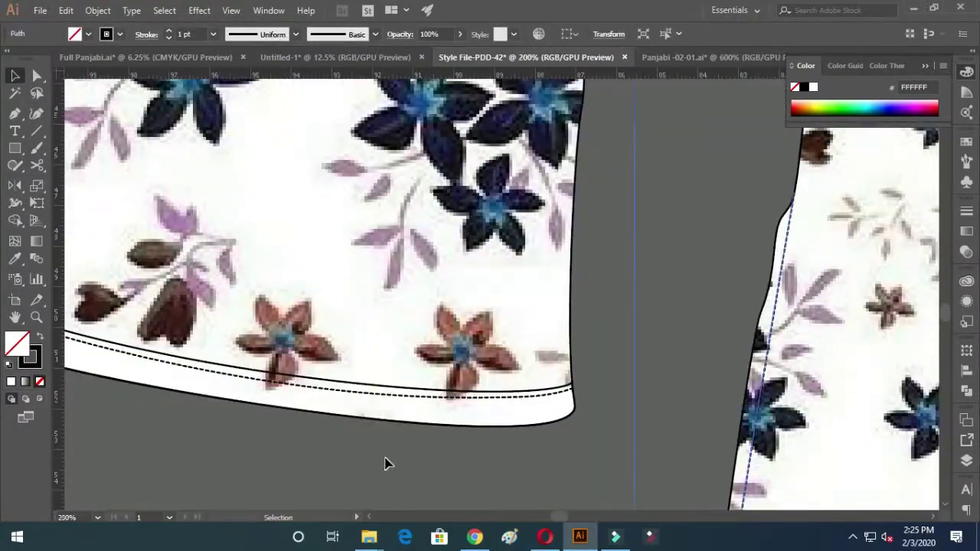
{"action": "key", "text": "a"}
{"action": "scroll", "coordinate": [372, 388], "scroll_direction": "down", "scroll_amount": 2, "text": "alt"}
{"action": "scroll", "coordinate": [448, 180], "scroll_direction": "down", "scroll_amount": 1, "text": "alt"}
{"action": "scroll", "coordinate": [447, 179], "scroll_direction": "up", "scroll_amount": 2, "text": "alt"}
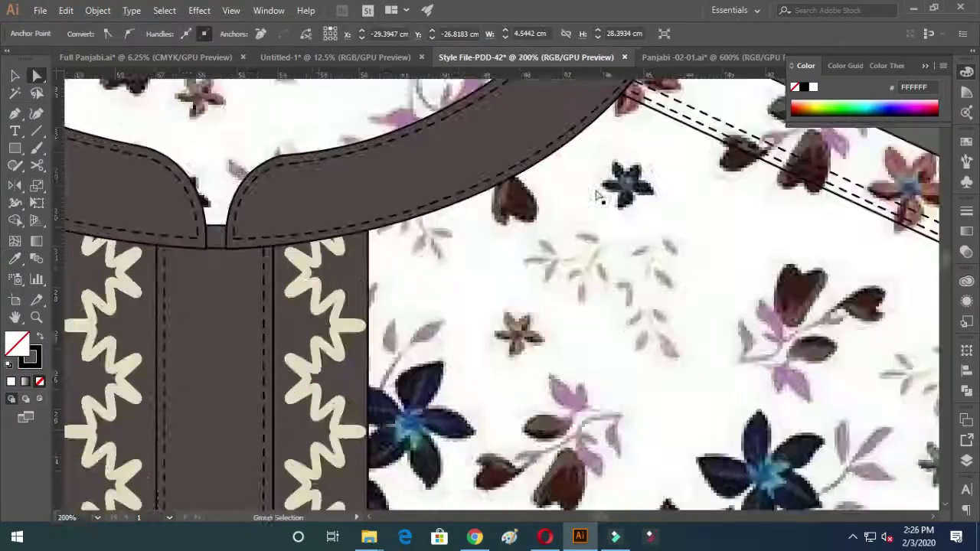
{"action": "scroll", "coordinate": [341, 407], "scroll_direction": "down", "scroll_amount": 4, "text": "alt"}
{"action": "scroll", "coordinate": [341, 408], "scroll_direction": "up", "scroll_amount": 5, "text": "alt"}
{"action": "scroll", "coordinate": [341, 407], "scroll_direction": "up", "scroll_amount": 2, "text": "alt"}
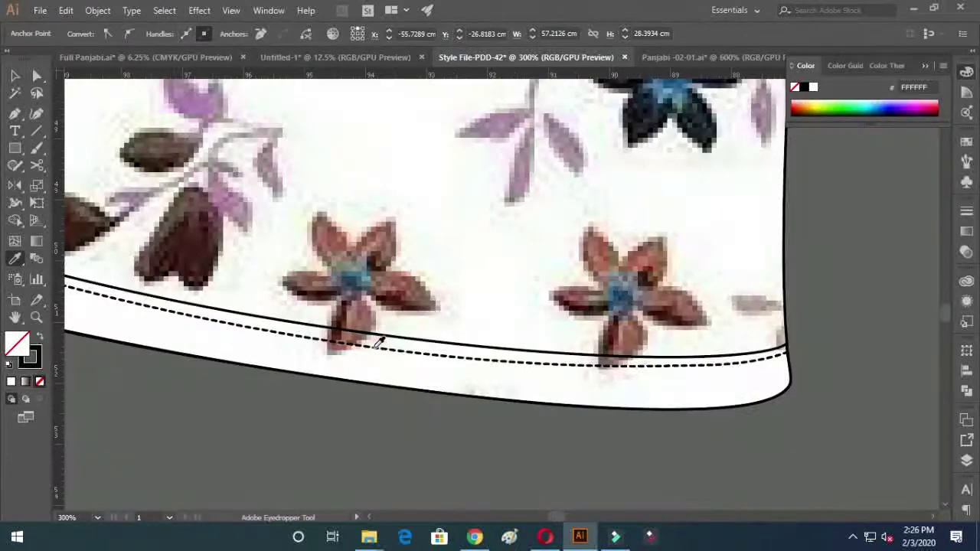
{"action": "left_click", "coordinate": [345, 432]}
{"action": "scroll", "coordinate": [346, 432], "scroll_direction": "down", "scroll_amount": 5, "text": "alt"}
{"action": "left_click", "coordinate": [409, 278]}
{"action": "scroll", "coordinate": [240, 401], "scroll_direction": "up", "scroll_amount": 3, "text": "alt"}
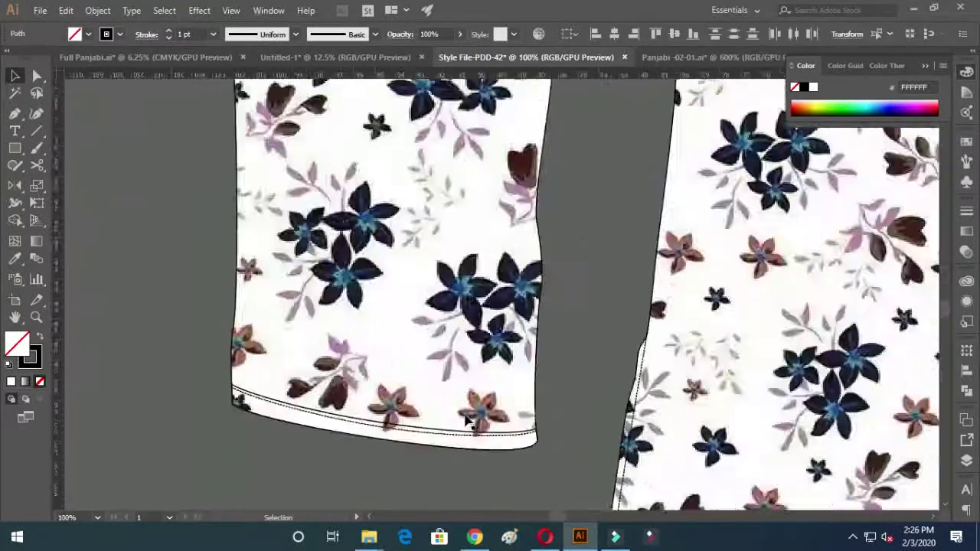
{"action": "scroll", "coordinate": [457, 343], "scroll_direction": "up", "scroll_amount": 2, "text": "alt"}
{"action": "scroll", "coordinate": [852, 485], "scroll_direction": "down", "scroll_amount": 7, "text": "alt"}
{"action": "scroll", "coordinate": [246, 245], "scroll_direction": "down", "scroll_amount": 1, "text": "alt"}
Alt-drag Artboard 1 downward in Edit Artboards to create 'Artboard 1 copy' below it
{"action": "left_click", "coordinate": [548, 33]}
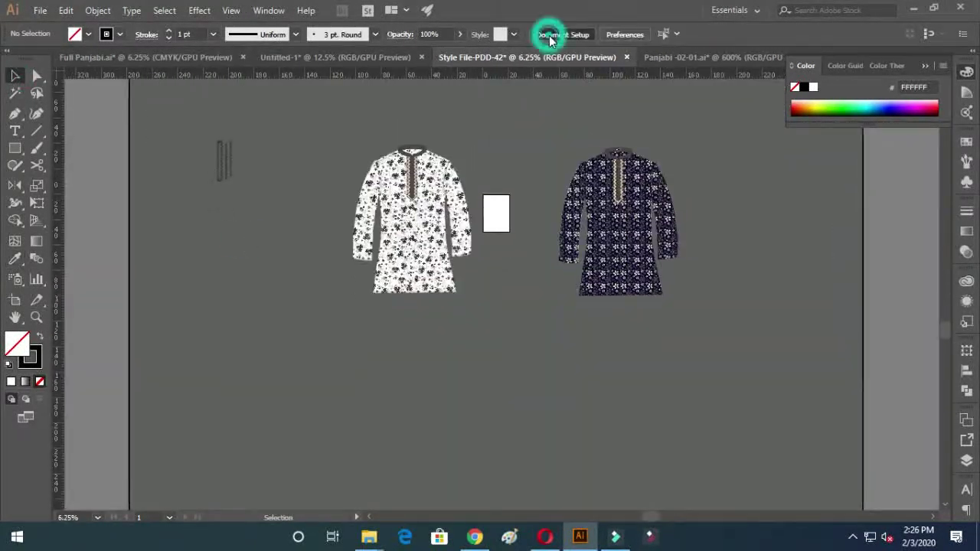
{"action": "left_click", "coordinate": [582, 149]}
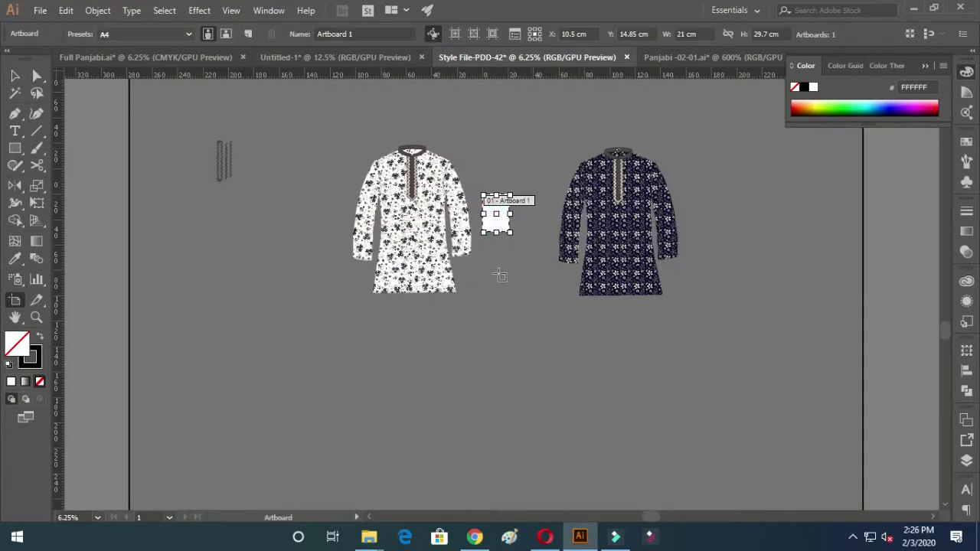
{"action": "scroll", "coordinate": [498, 273], "scroll_direction": "up", "scroll_amount": 4, "text": "alt"}
{"action": "left_click_drag", "start_coordinate": [501, 195], "coordinate": [494, 330], "text": "alt"}
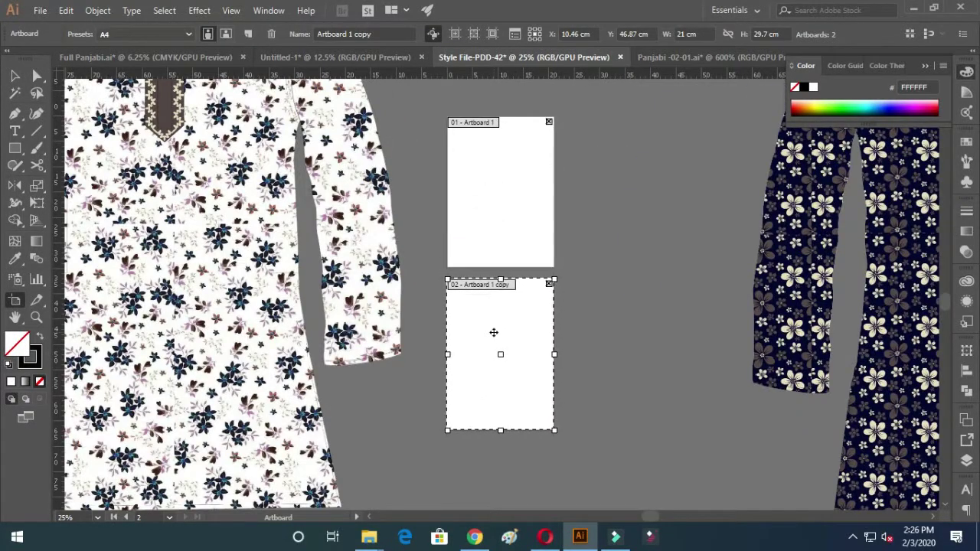
{"action": "key", "text": "Escape"}
{"action": "scroll", "coordinate": [364, 410], "scroll_direction": "down", "scroll_amount": 2, "text": "alt"}
{"action": "scroll", "coordinate": [364, 409], "scroll_direction": "down", "scroll_amount": 1, "text": "alt"}
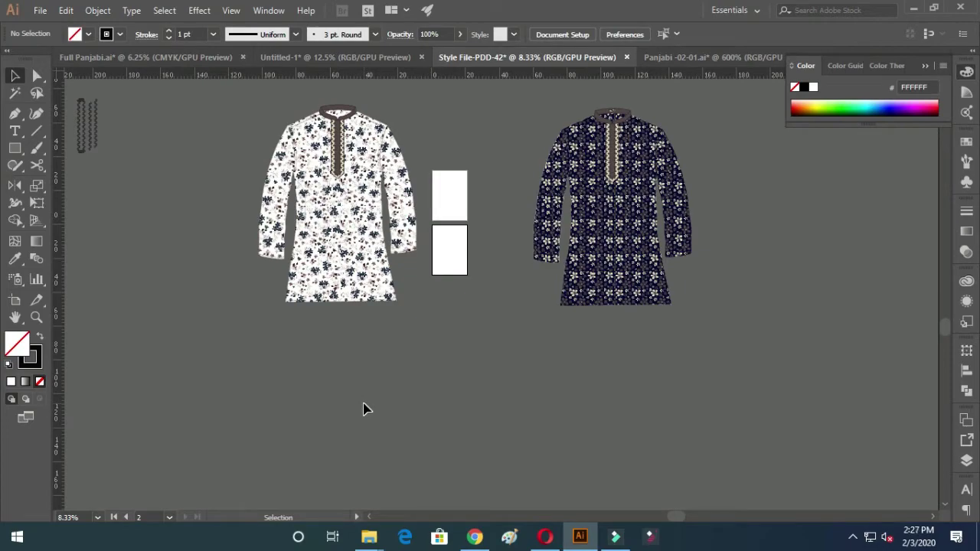
Select the whole white kurta, trying its placket group first, and deselect the navy kurta
{"action": "scroll", "coordinate": [398, 201], "scroll_direction": "up", "scroll_amount": 2, "text": "alt"}
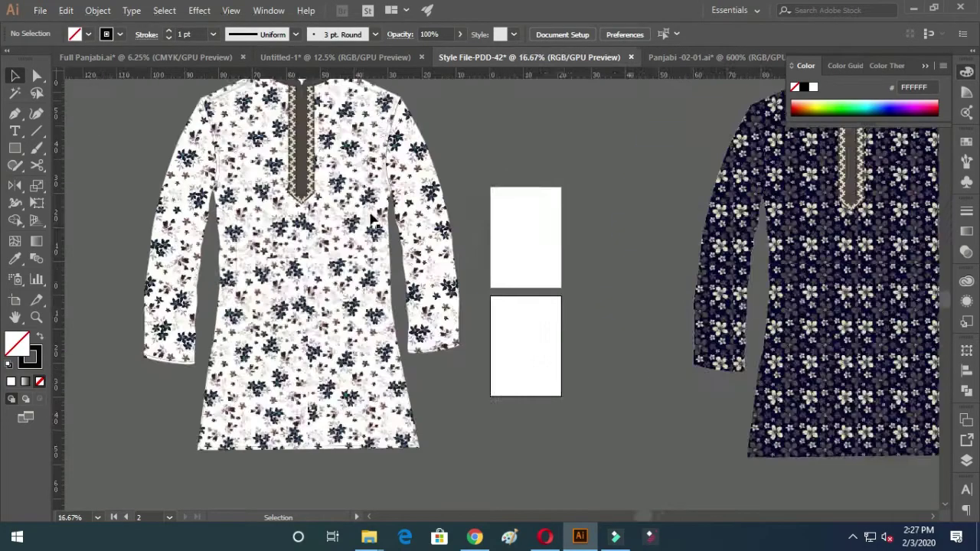
{"action": "scroll", "coordinate": [368, 186], "scroll_direction": "up", "scroll_amount": 6, "text": "alt"}
{"action": "left_click", "coordinate": [366, 182]}
{"action": "scroll", "coordinate": [366, 183], "scroll_direction": "down", "scroll_amount": 2, "text": "alt"}
{"action": "left_click", "coordinate": [762, 414]}
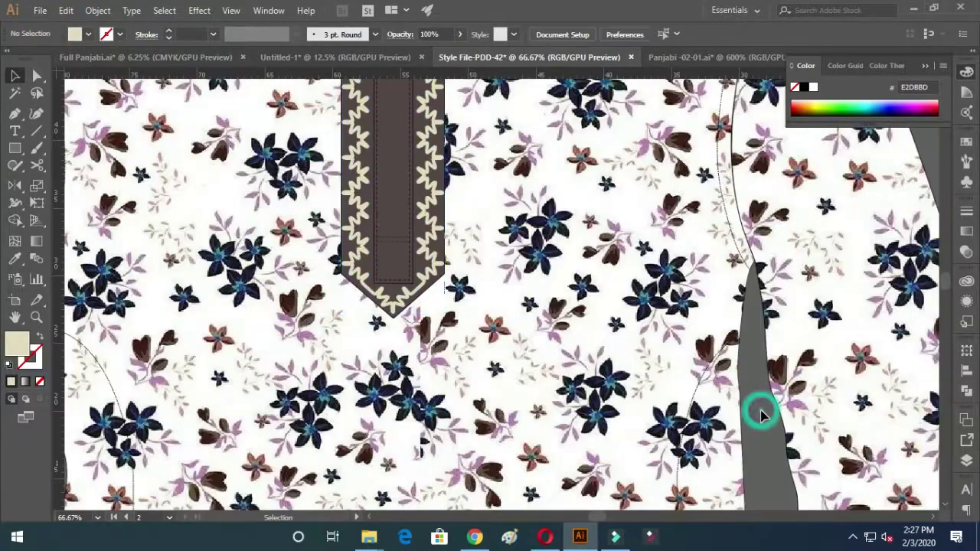
{"action": "scroll", "coordinate": [762, 413], "scroll_direction": "down", "scroll_amount": 3, "text": "alt"}
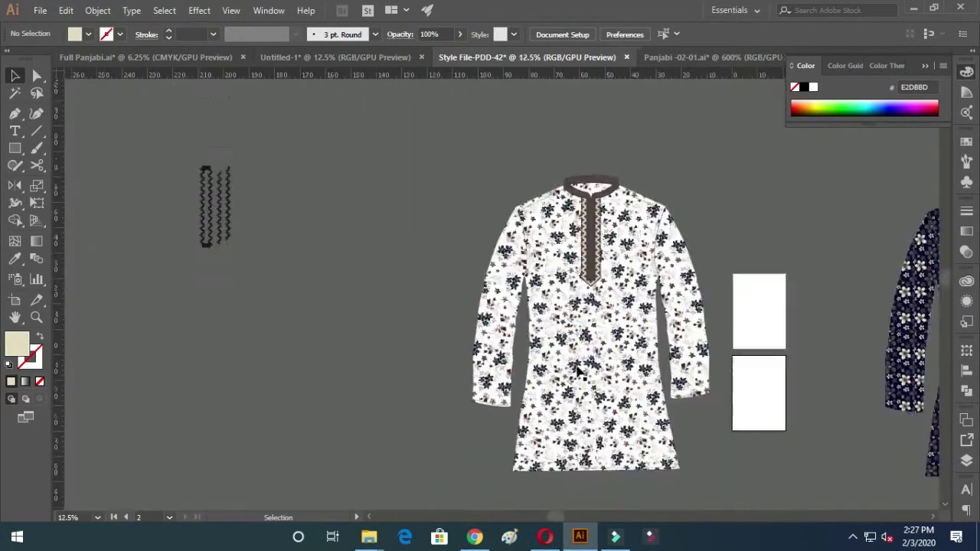
{"action": "left_click", "coordinate": [498, 206]}
{"action": "scroll", "coordinate": [409, 184], "scroll_direction": "right", "scroll_amount": 5}
{"action": "scroll", "coordinate": [645, 226], "scroll_direction": "up", "scroll_amount": 1, "text": "alt"}
{"action": "scroll", "coordinate": [645, 227], "scroll_direction": "down", "scroll_amount": 2, "text": "alt"}
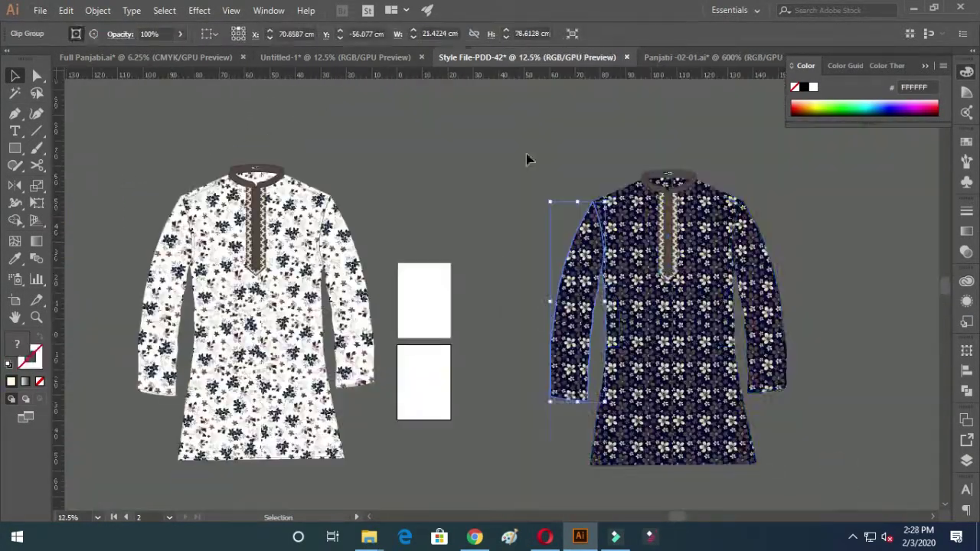
{"action": "scroll", "coordinate": [788, 258], "scroll_direction": "up", "scroll_amount": 1, "text": "alt"}
{"action": "left_click", "coordinate": [788, 258]}
{"action": "scroll", "coordinate": [543, 355], "scroll_direction": "up", "scroll_amount": 5, "text": "alt"}
{"action": "scroll", "coordinate": [269, 281], "scroll_direction": "down", "scroll_amount": 2, "text": "alt"}
{"action": "scroll", "coordinate": [429, 339], "scroll_direction": "up", "scroll_amount": 2, "text": "alt"}
Inspect the navy kurta's collar and its corner anchor point with Direct Selection
{"action": "key", "text": "a"}
{"action": "left_click", "coordinate": [428, 339]}
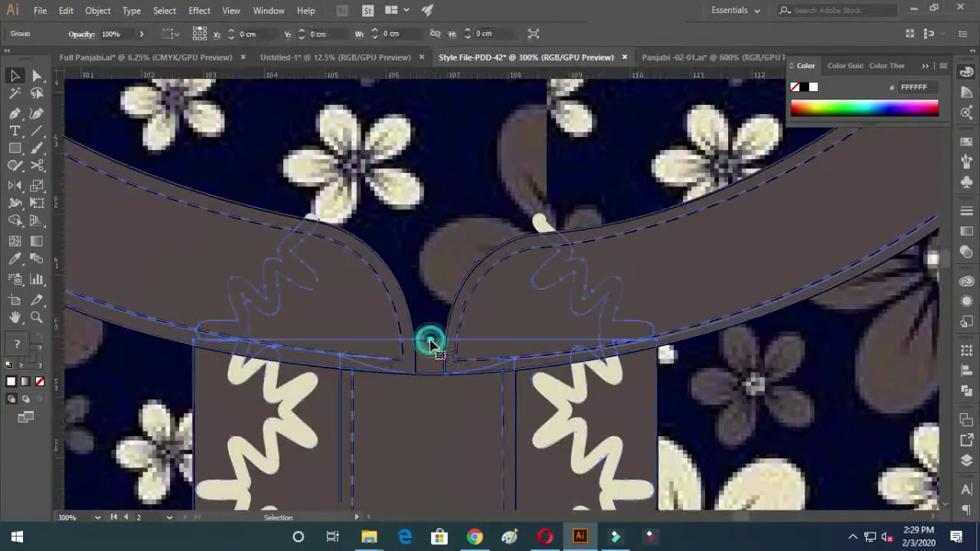
{"action": "scroll", "coordinate": [459, 354], "scroll_direction": "up", "scroll_amount": 1, "text": "alt"}
{"action": "scroll", "coordinate": [459, 354], "scroll_direction": "down", "scroll_amount": 3, "text": "alt"}
{"action": "scroll", "coordinate": [229, 256], "scroll_direction": "up", "scroll_amount": 4, "text": "alt"}
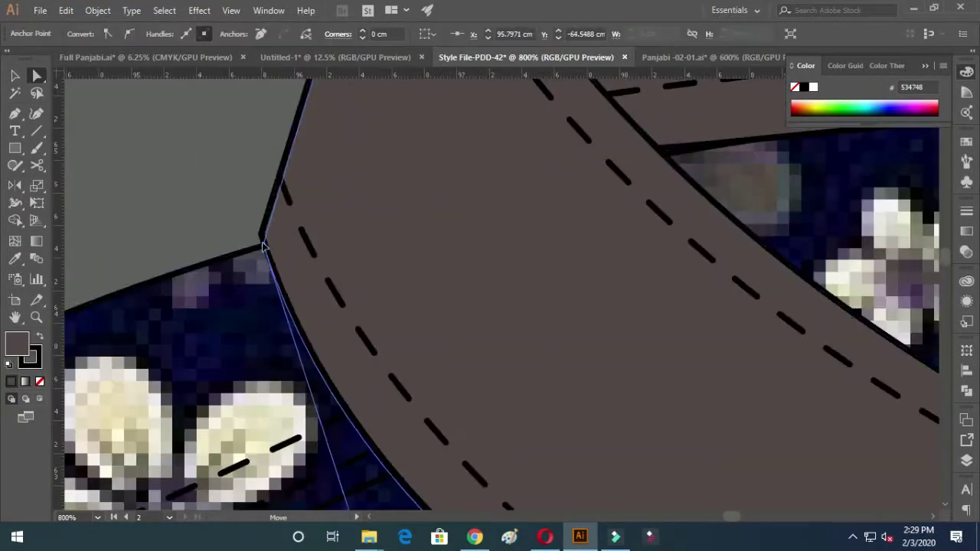
{"action": "left_click", "coordinate": [280, 176]}
{"action": "scroll", "coordinate": [280, 175], "scroll_direction": "down", "scroll_amount": 3, "text": "alt"}
{"action": "left_click", "coordinate": [248, 145]}
{"action": "scroll", "coordinate": [249, 146], "scroll_direction": "down", "scroll_amount": 2, "text": "alt"}
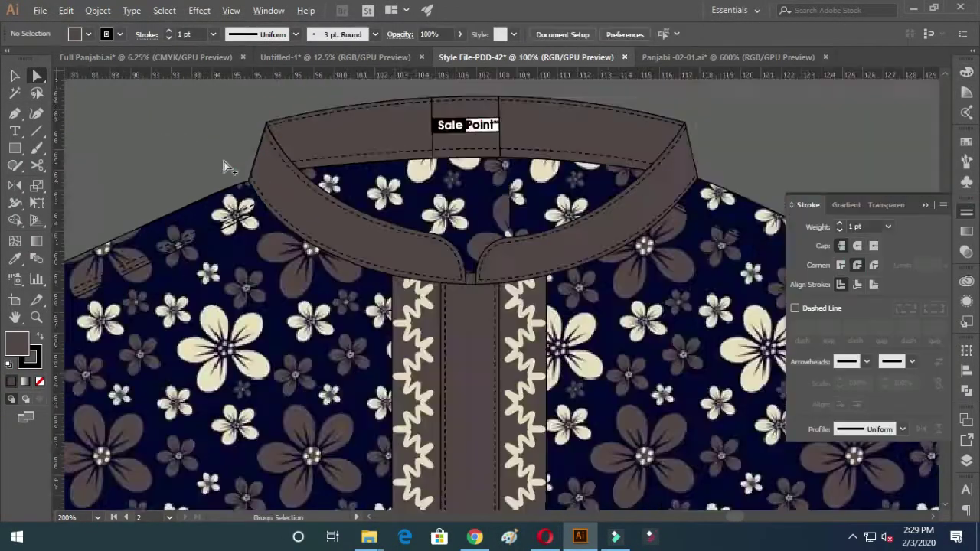
{"action": "scroll", "coordinate": [225, 164], "scroll_direction": "up", "scroll_amount": 4, "text": "alt"}
{"action": "scroll", "coordinate": [350, 206], "scroll_direction": "down", "scroll_amount": 3, "text": "alt"}
{"action": "scroll", "coordinate": [90, 114], "scroll_direction": "up", "scroll_amount": 1, "text": "alt"}
{"action": "scroll", "coordinate": [361, 173], "scroll_direction": "down", "scroll_amount": 5, "text": "alt"}
{"action": "key", "text": "v"}
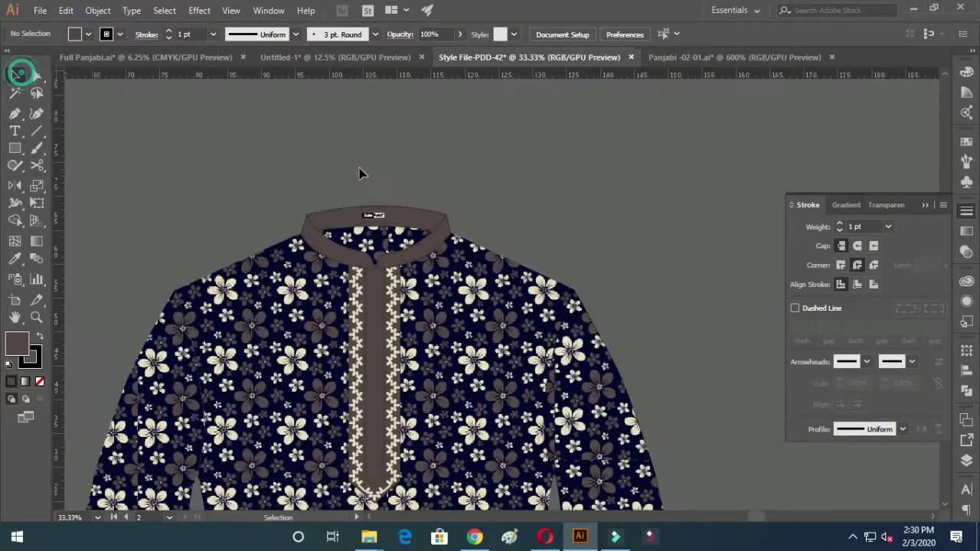
{"action": "scroll", "coordinate": [623, 249], "scroll_direction": "down", "scroll_amount": 4, "text": "alt"}
Alt-drag copies of the navy and white kurtas to the left, navy above white
{"action": "left_click", "coordinate": [624, 249]}
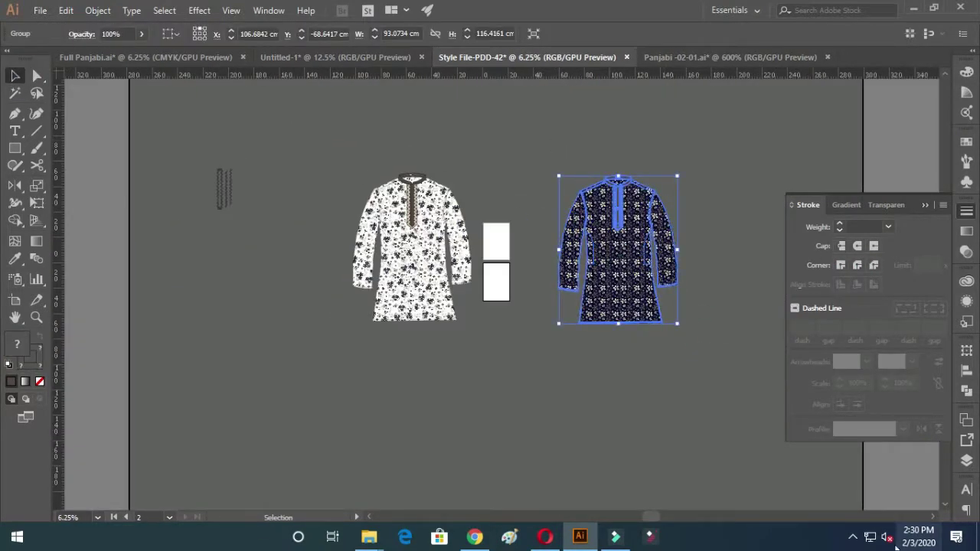
{"action": "left_click", "coordinate": [695, 421]}
{"action": "scroll", "coordinate": [695, 420], "scroll_direction": "down", "scroll_amount": 1, "text": "alt"}
{"action": "left_click_drag", "start_coordinate": [563, 229], "coordinate": [306, 339]}
{"action": "left_click_drag", "start_coordinate": [441, 200], "coordinate": [306, 372]}
Move the white kurta onto the top artboard and the navy kurta onto the bottom
{"action": "left_click", "coordinate": [563, 206]}
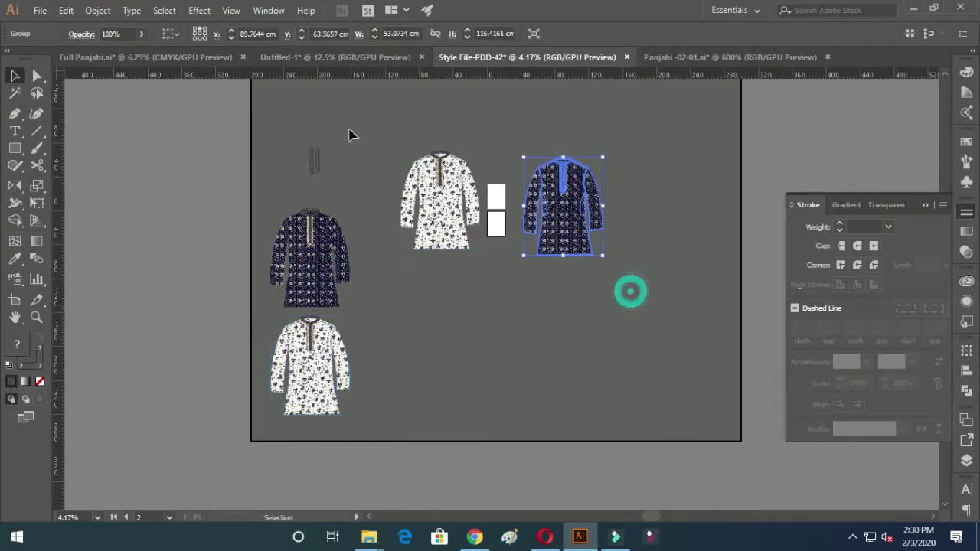
{"action": "left_click_drag", "start_coordinate": [348, 135], "coordinate": [613, 260]}
{"action": "scroll", "coordinate": [452, 205], "scroll_direction": "up", "scroll_amount": 5, "text": "alt"}
{"action": "left_click", "coordinate": [434, 301]}
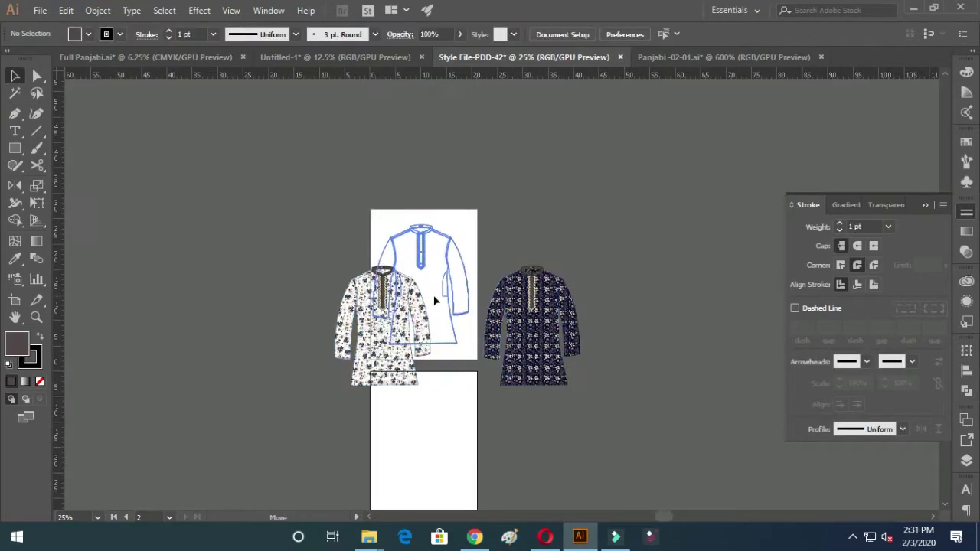
{"action": "left_click_drag", "start_coordinate": [434, 300], "coordinate": [434, 300]}
{"action": "left_click_drag", "start_coordinate": [532, 322], "coordinate": [587, 339]}
Give the hem outline a 0.5 pt stroke weight
{"action": "left_click", "coordinate": [573, 201]}
{"action": "scroll", "coordinate": [573, 201], "scroll_direction": "up", "scroll_amount": 5, "text": "alt"}
{"action": "key", "text": "a"}
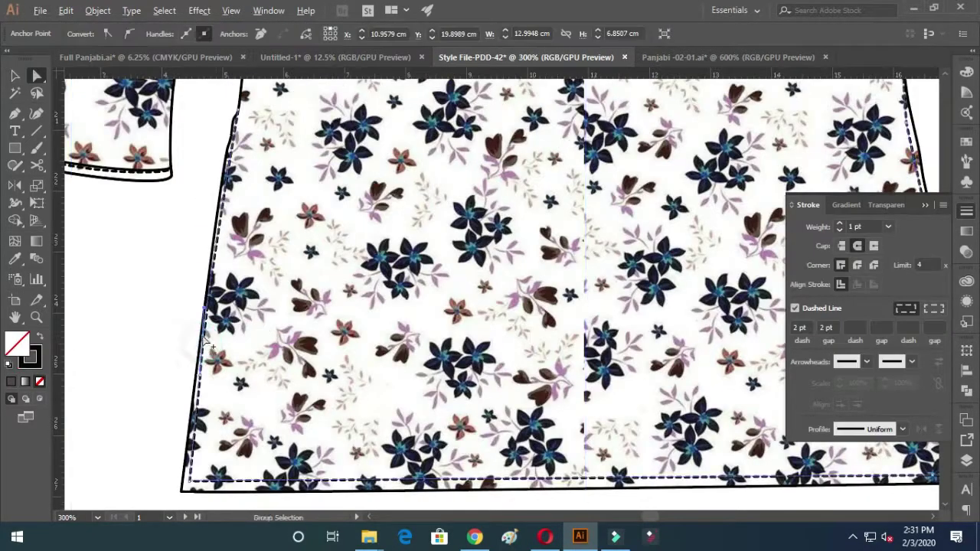
{"action": "scroll", "coordinate": [208, 346], "scroll_direction": "up", "scroll_amount": 2, "text": "alt"}
{"action": "scroll", "coordinate": [208, 346], "scroll_direction": "up", "scroll_amount": 1, "text": "alt"}
{"action": "scroll", "coordinate": [262, 338], "scroll_direction": "down", "scroll_amount": 2, "text": "alt"}
{"action": "scroll", "coordinate": [235, 451], "scroll_direction": "up", "scroll_amount": 1, "text": "alt"}
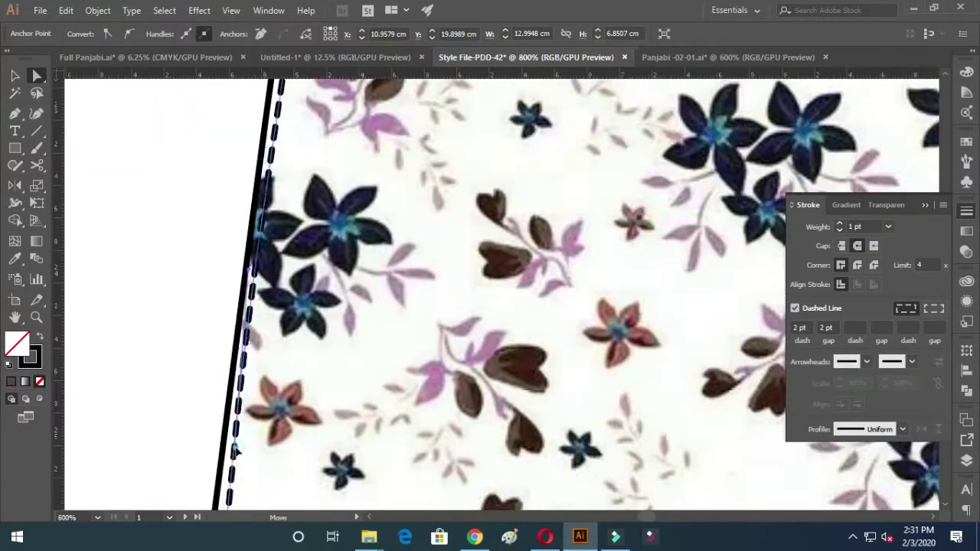
{"action": "scroll", "coordinate": [236, 452], "scroll_direction": "down", "scroll_amount": 1, "text": "alt"}
{"action": "scroll", "coordinate": [235, 383], "scroll_direction": "up", "scroll_amount": 1, "text": "alt"}
{"action": "scroll", "coordinate": [245, 306], "scroll_direction": "up", "scroll_amount": 2, "text": "alt"}
{"action": "left_click", "coordinate": [264, 259]}
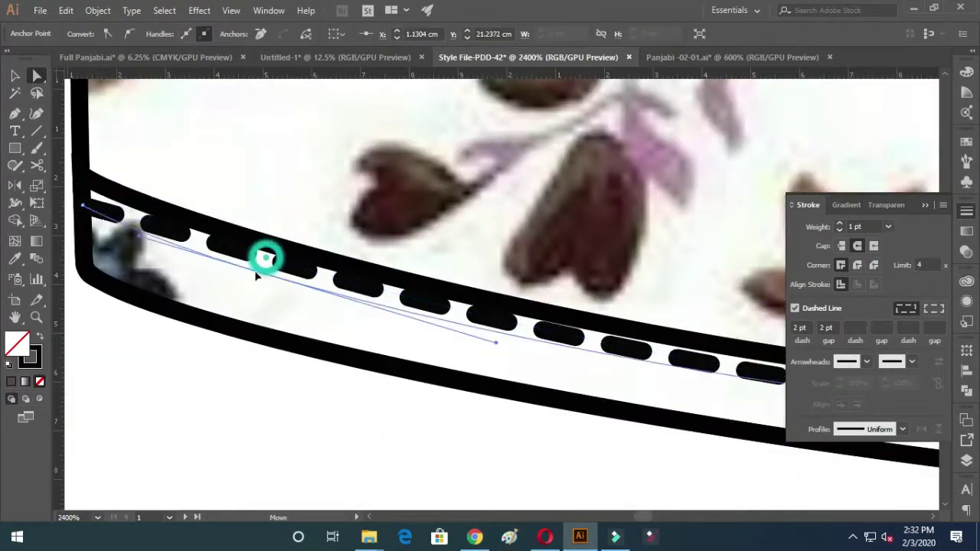
{"action": "scroll", "coordinate": [460, 306], "scroll_direction": "down", "scroll_amount": 2, "text": "alt"}
{"action": "scroll", "coordinate": [623, 317], "scroll_direction": "up", "scroll_amount": 1, "text": "alt"}
{"action": "left_click", "coordinate": [663, 318]}
{"action": "scroll", "coordinate": [663, 319], "scroll_direction": "down", "scroll_amount": 3, "text": "alt"}
{"action": "scroll", "coordinate": [661, 283], "scroll_direction": "up", "scroll_amount": 2, "text": "alt"}
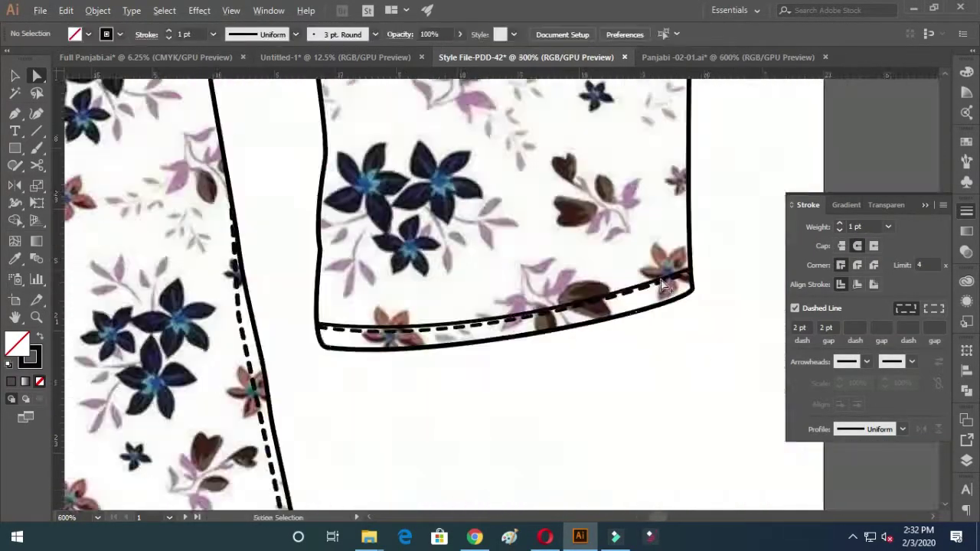
{"action": "left_click", "coordinate": [660, 280]}
{"action": "scroll", "coordinate": [376, 361], "scroll_direction": "down", "scroll_amount": 3, "text": "alt"}
{"action": "scroll", "coordinate": [353, 193], "scroll_direction": "up", "scroll_amount": 1, "text": "alt"}
{"action": "scroll", "coordinate": [354, 193], "scroll_direction": "up", "scroll_amount": 1, "text": "alt"}
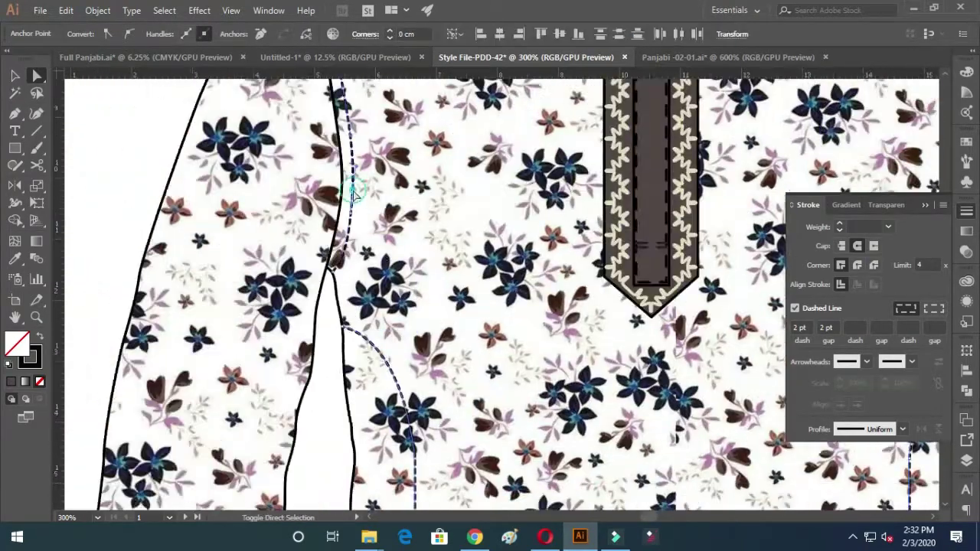
{"action": "scroll", "coordinate": [353, 193], "scroll_direction": "up", "scroll_amount": 2, "text": "alt"}
{"action": "scroll", "coordinate": [449, 192], "scroll_direction": "down", "scroll_amount": 2, "text": "alt"}
{"action": "scroll", "coordinate": [543, 186], "scroll_direction": "down", "scroll_amount": 1, "text": "alt"}
{"action": "scroll", "coordinate": [713, 160], "scroll_direction": "up", "scroll_amount": 2, "text": "alt"}
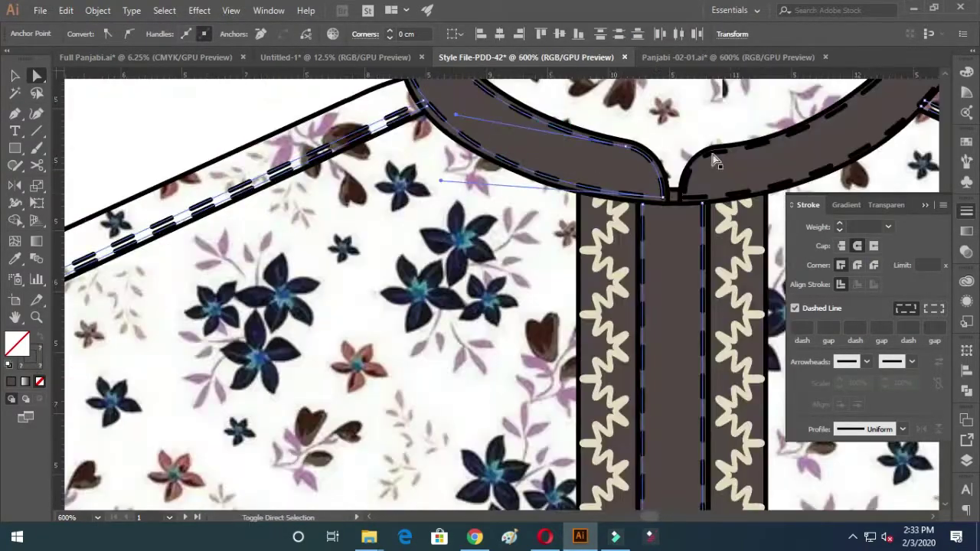
{"action": "left_click", "coordinate": [907, 257]}
Set the collar and placket outlines to 0.5 pt and select the cuff edge curves
{"action": "scroll", "coordinate": [581, 252], "scroll_direction": "down", "scroll_amount": 2, "text": "alt"}
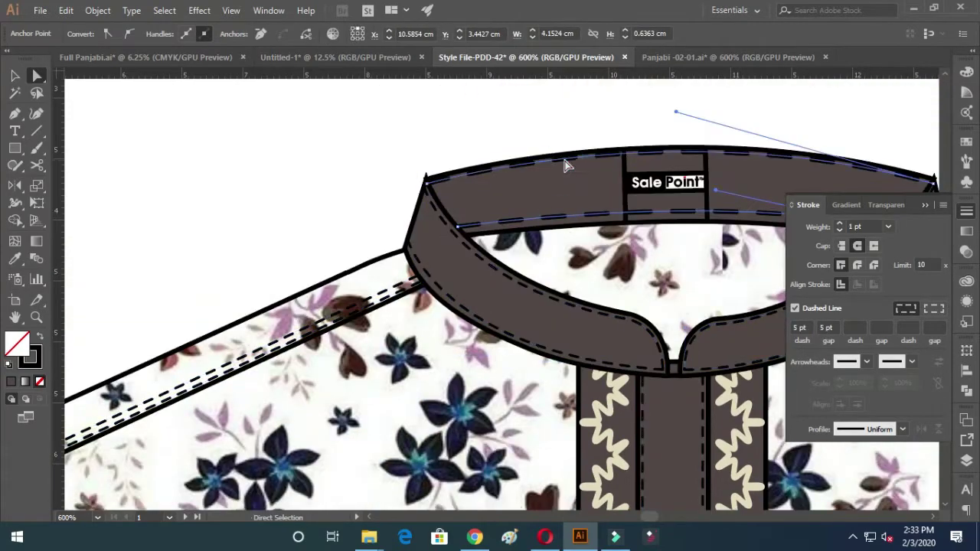
{"action": "left_click", "coordinate": [549, 206]}
{"action": "scroll", "coordinate": [548, 206], "scroll_direction": "down", "scroll_amount": 2, "text": "alt"}
{"action": "left_click", "coordinate": [888, 227]}
{"action": "scroll", "coordinate": [436, 261], "scroll_direction": "up", "scroll_amount": 3, "text": "alt"}
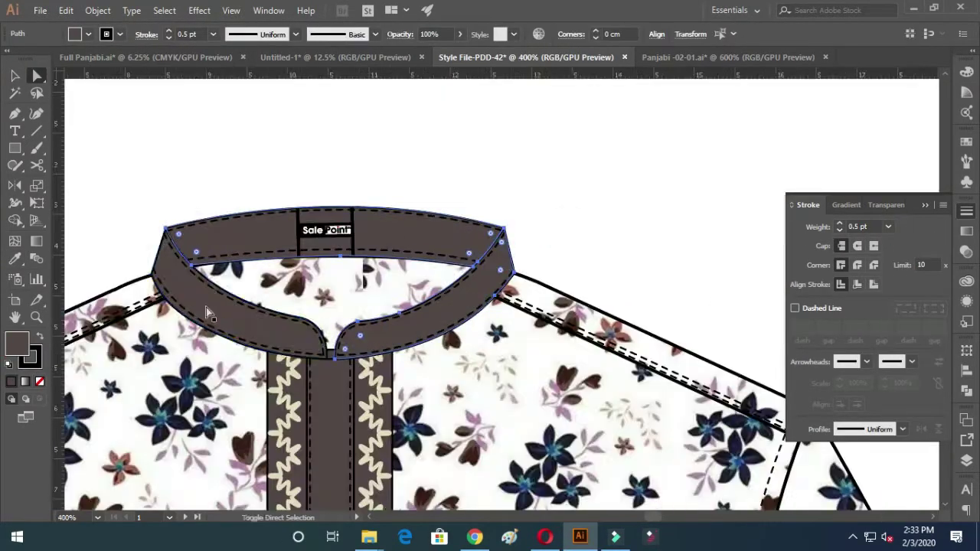
{"action": "scroll", "coordinate": [467, 252], "scroll_direction": "up", "scroll_amount": 2, "text": "alt"}
{"action": "scroll", "coordinate": [232, 365], "scroll_direction": "down", "scroll_amount": 1, "text": "alt"}
{"action": "left_click", "coordinate": [907, 258]}
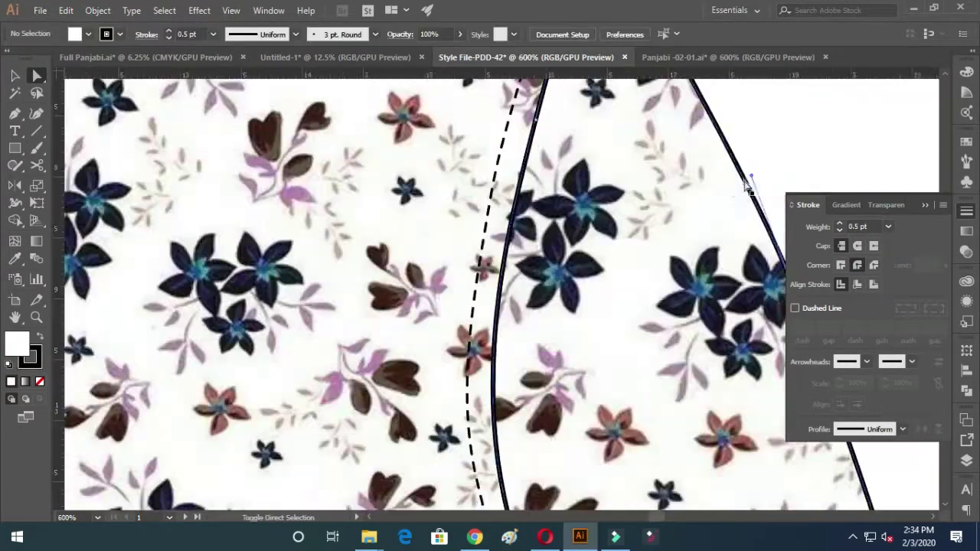
{"action": "scroll", "coordinate": [490, 253], "scroll_direction": "up", "scroll_amount": 2, "text": "alt"}
{"action": "left_click", "coordinate": [765, 143]}
{"action": "left_click", "coordinate": [789, 177]}
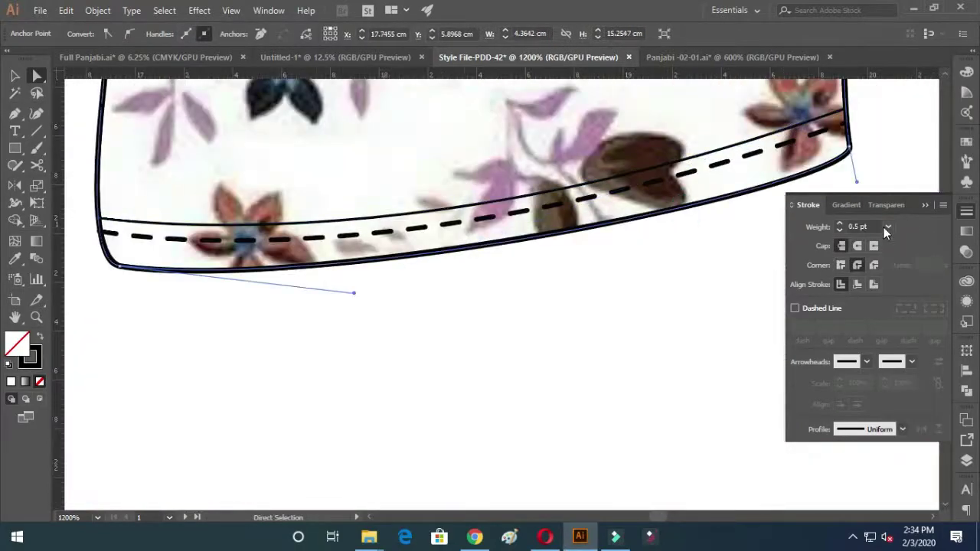
Copy the dashed stitch style onto the navy kurta's cuff line with the Eyedropper
{"action": "scroll", "coordinate": [406, 264], "scroll_direction": "down", "scroll_amount": 5, "text": "alt"}
{"action": "scroll", "coordinate": [405, 265], "scroll_direction": "up", "scroll_amount": 3, "text": "alt"}
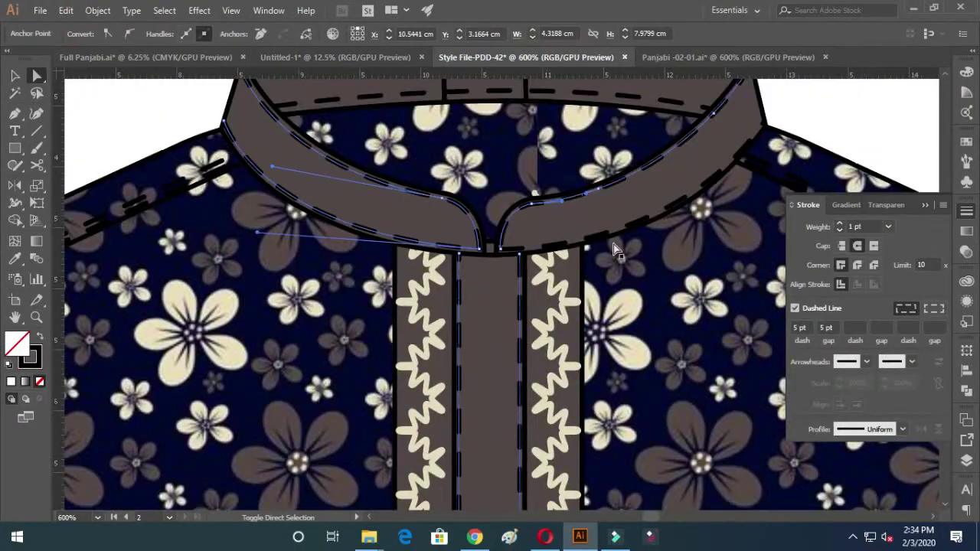
{"action": "scroll", "coordinate": [582, 307], "scroll_direction": "down", "scroll_amount": 4, "text": "alt"}
{"action": "scroll", "coordinate": [548, 386], "scroll_direction": "up", "scroll_amount": 3, "text": "alt"}
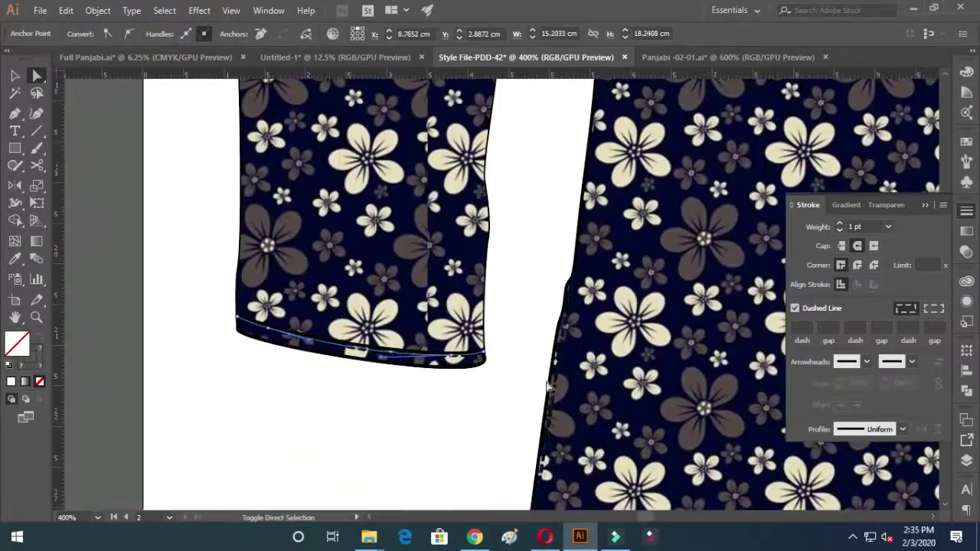
{"action": "scroll", "coordinate": [548, 387], "scroll_direction": "up", "scroll_amount": 2}
{"action": "key", "text": "i"}
{"action": "left_click", "coordinate": [428, 393]}
{"action": "scroll", "coordinate": [429, 394], "scroll_direction": "down", "scroll_amount": 6}
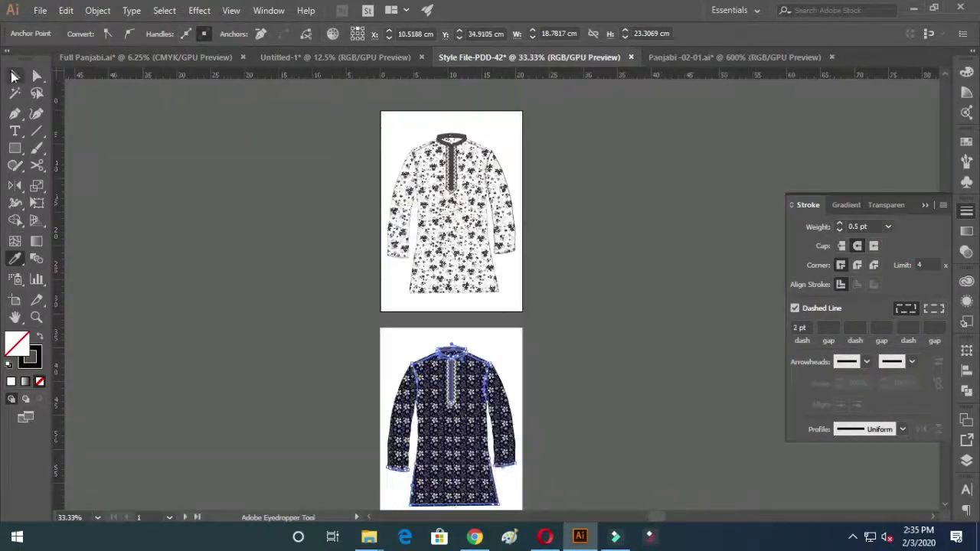
Check the collar outline path's stroke weight
{"action": "left_click", "coordinate": [36, 75]}
{"action": "scroll", "coordinate": [452, 360], "scroll_direction": "up", "scroll_amount": 5}
{"action": "scroll", "coordinate": [452, 360], "scroll_direction": "up", "scroll_amount": 3}
{"action": "scroll", "coordinate": [551, 230], "scroll_direction": "down", "scroll_amount": 2}
{"action": "left_click", "coordinate": [551, 230]}
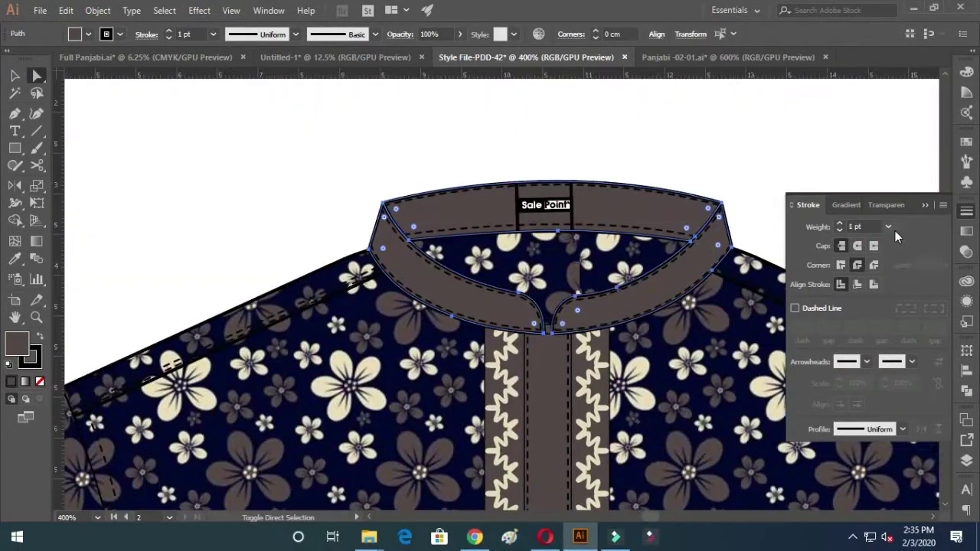
{"action": "scroll", "coordinate": [431, 225], "scroll_direction": "up", "scroll_amount": 2}
{"action": "scroll", "coordinate": [477, 345], "scroll_direction": "right", "scroll_amount": 5}
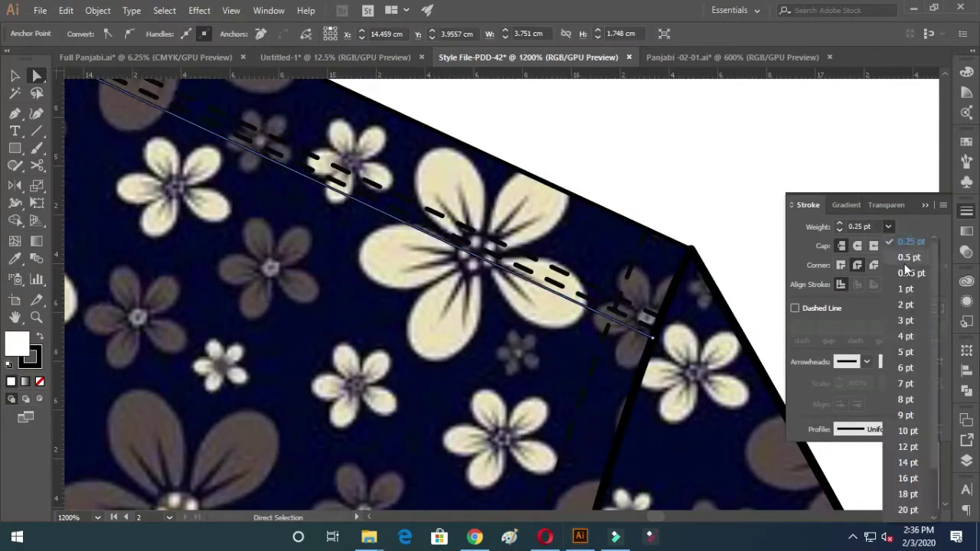
{"action": "left_click", "coordinate": [905, 268]}
{"action": "scroll", "coordinate": [225, 324], "scroll_direction": "left", "scroll_amount": 5}
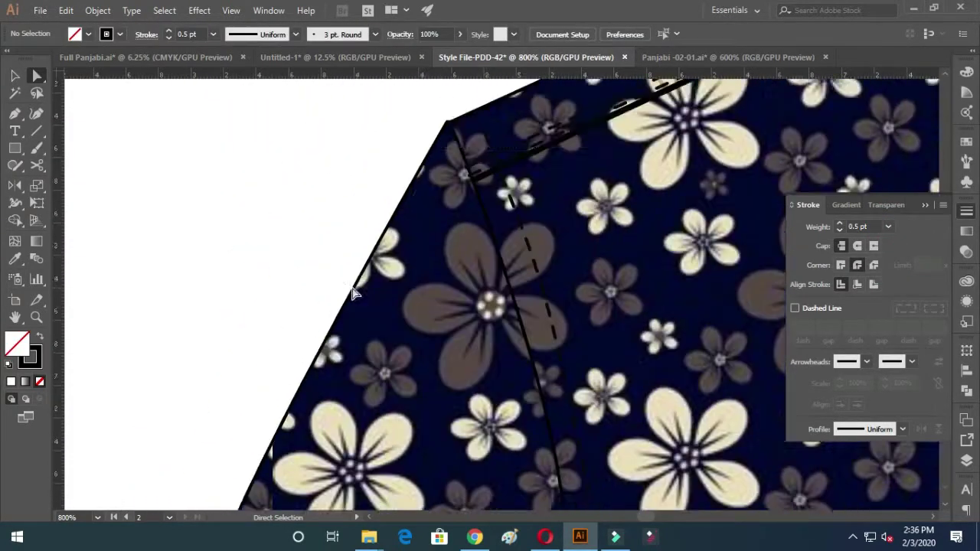
{"action": "scroll", "coordinate": [485, 236], "scroll_direction": "up", "scroll_amount": 2}
{"action": "left_click", "coordinate": [485, 236]}
{"action": "scroll", "coordinate": [385, 308], "scroll_direction": "down", "scroll_amount": 5}
Review the shoulder and hem stitch lines, then select the whole navy garment
{"action": "right_click", "coordinate": [431, 94]}
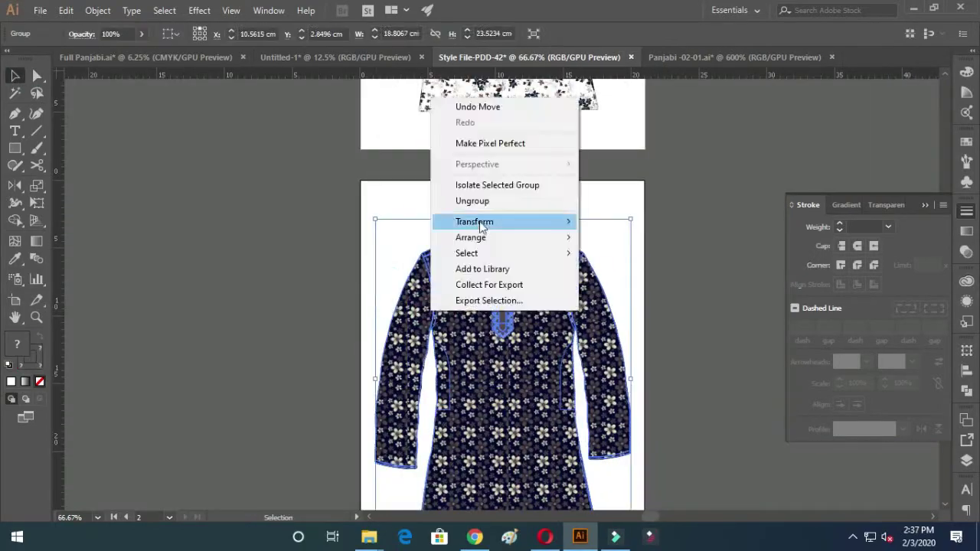
{"action": "scroll", "coordinate": [282, 297], "scroll_direction": "up", "scroll_amount": 3}
{"action": "scroll", "coordinate": [283, 296], "scroll_direction": "up", "scroll_amount": 3}
{"action": "scroll", "coordinate": [405, 287], "scroll_direction": "down", "scroll_amount": 2}
{"action": "key", "text": "a"}
{"action": "left_click", "coordinate": [490, 289]}
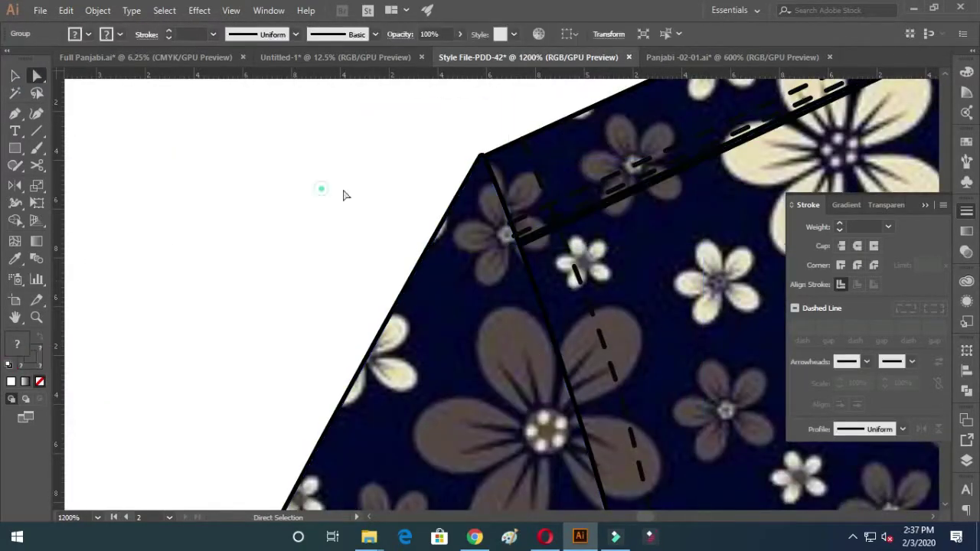
{"action": "scroll", "coordinate": [358, 262], "scroll_direction": "down", "scroll_amount": 3}
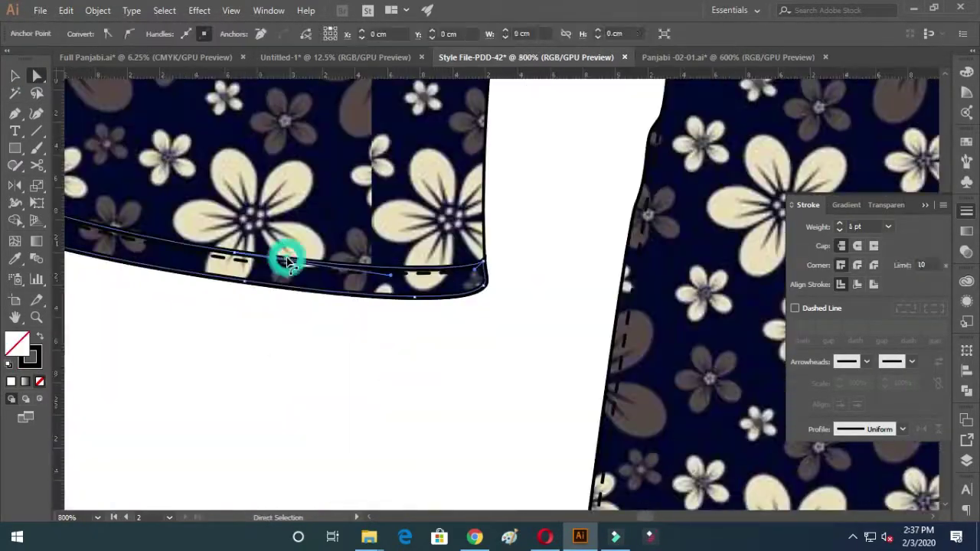
{"action": "left_click", "coordinate": [404, 324]}
{"action": "scroll", "coordinate": [404, 324], "scroll_direction": "right", "scroll_amount": 5}
{"action": "left_click", "coordinate": [536, 280]}
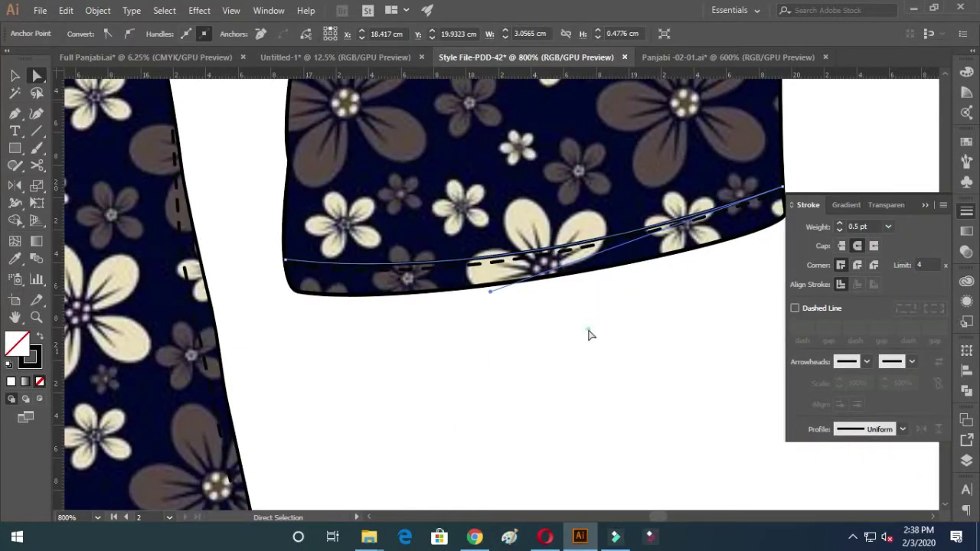
{"action": "left_click", "coordinate": [457, 296]}
{"action": "key", "text": "ctrl+0"}
{"action": "key", "text": "v"}
{"action": "key", "text": "ctrl+a"}
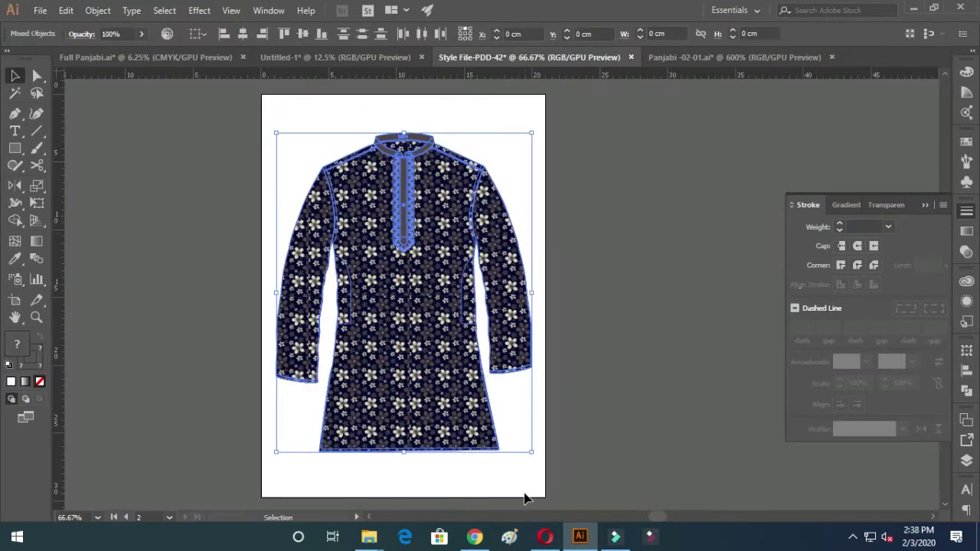
Deselect the garment and fit the white kurta artboard in view
{"action": "left_click", "coordinate": [534, 498]}
{"action": "scroll", "coordinate": [564, 453], "scroll_direction": "down", "scroll_amount": 3}
{"action": "scroll", "coordinate": [564, 452], "scroll_direction": "up", "scroll_amount": 2}
{"action": "scroll", "coordinate": [565, 452], "scroll_direction": "up", "scroll_amount": 5}
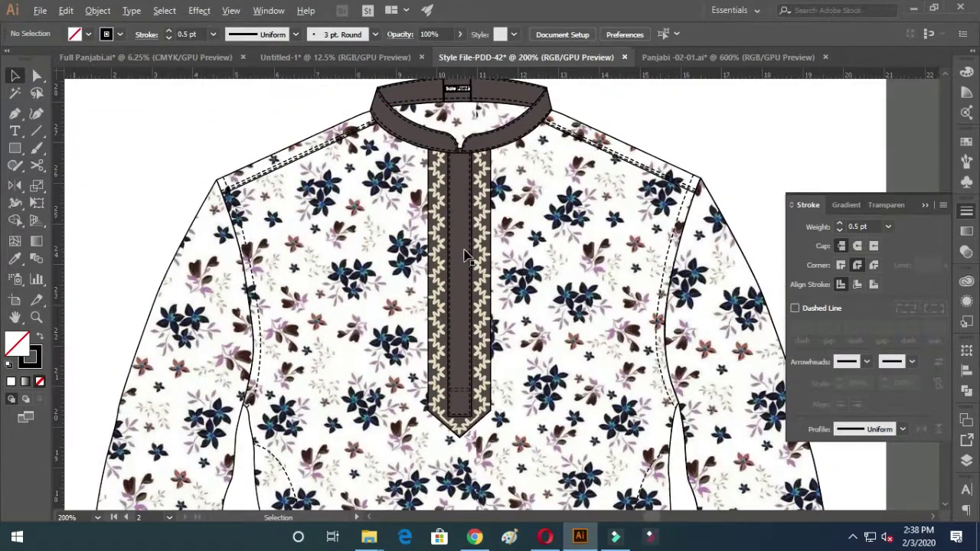
{"action": "key", "text": "ctrl+0"}
{"action": "scroll", "coordinate": [651, 333], "scroll_direction": "down", "scroll_amount": 1}
Save the document into the version folder on the E: drive
{"action": "left_click", "coordinate": [33, 11]}
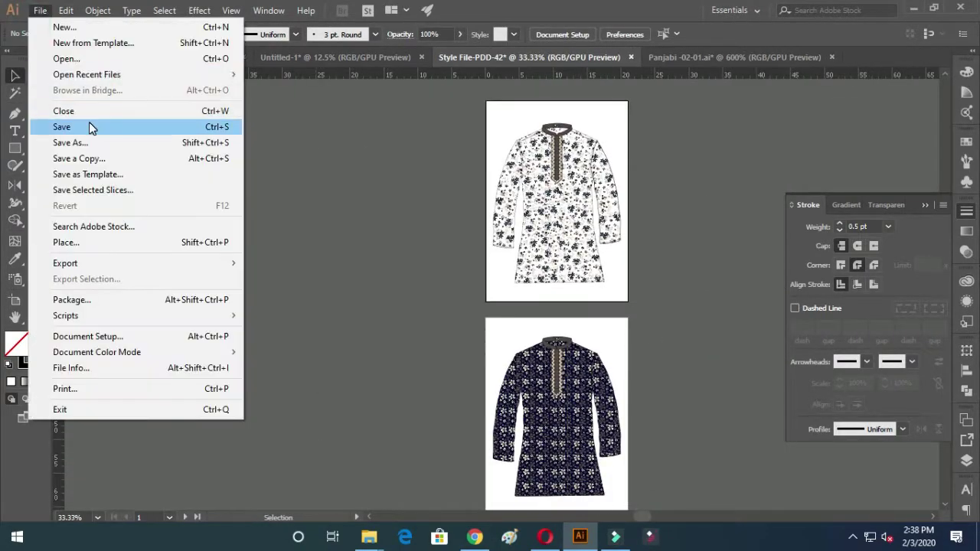
{"action": "left_click", "coordinate": [90, 127]}
{"action": "scroll", "coordinate": [74, 247], "scroll_direction": "down", "scroll_amount": 2}
{"action": "scroll", "coordinate": [81, 229], "scroll_direction": "down", "scroll_amount": 1}
{"action": "left_click", "coordinate": [86, 217]}
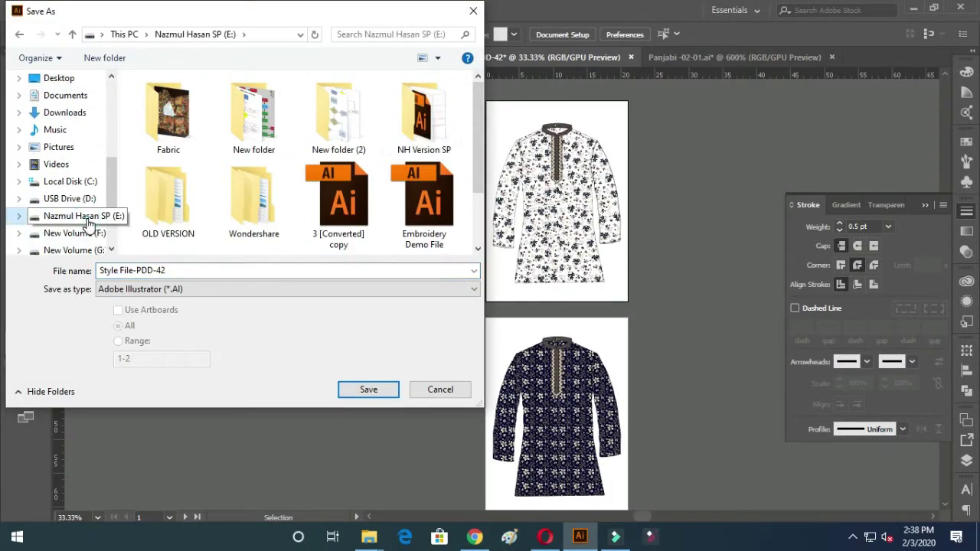
{"action": "double_click", "coordinate": [423, 134]}
{"action": "left_click", "coordinate": [371, 389]}
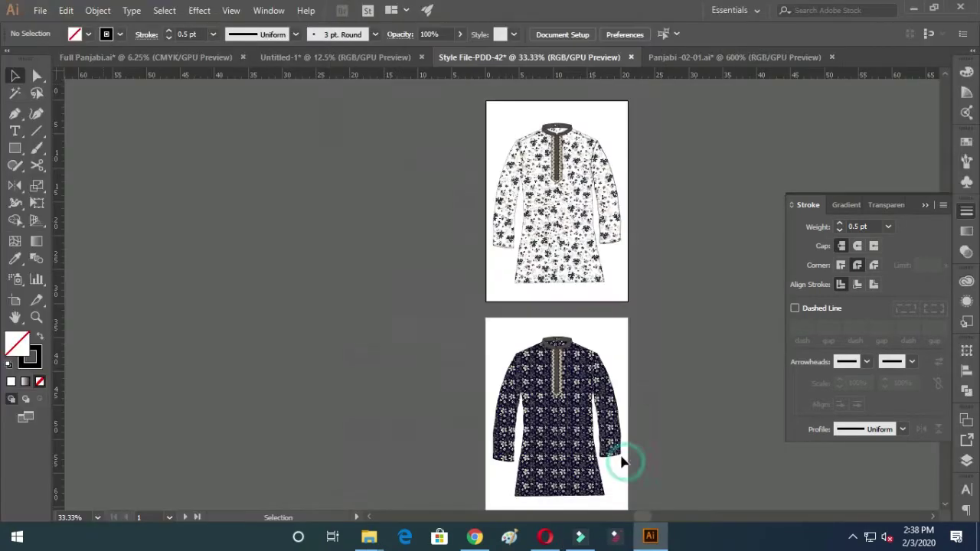
Save Style File-PDD-42.ai into SEASON-2020 > BOSS SEND ME, accepting the Illustrator options
{"action": "left_click", "coordinate": [41, 12]}
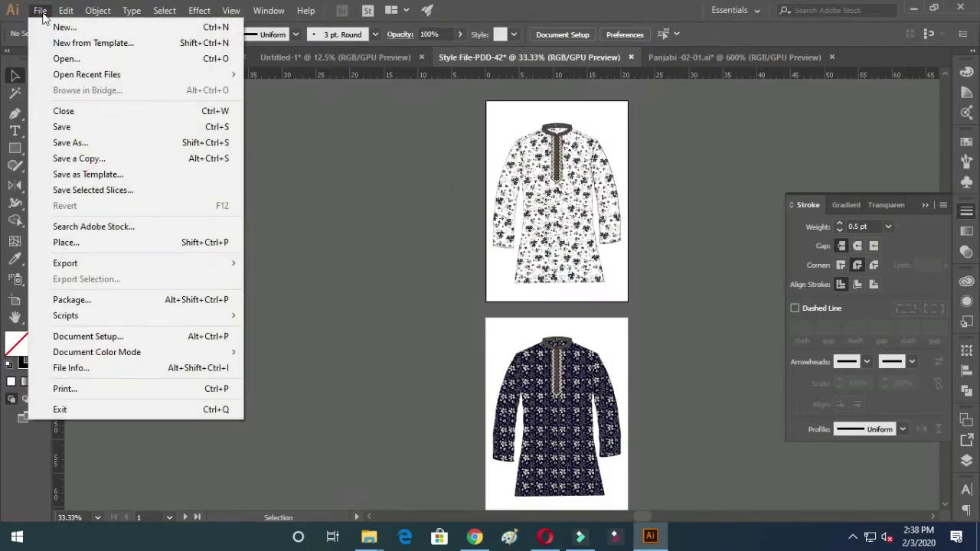
{"action": "left_click", "coordinate": [136, 143]}
{"action": "double_click", "coordinate": [205, 200]}
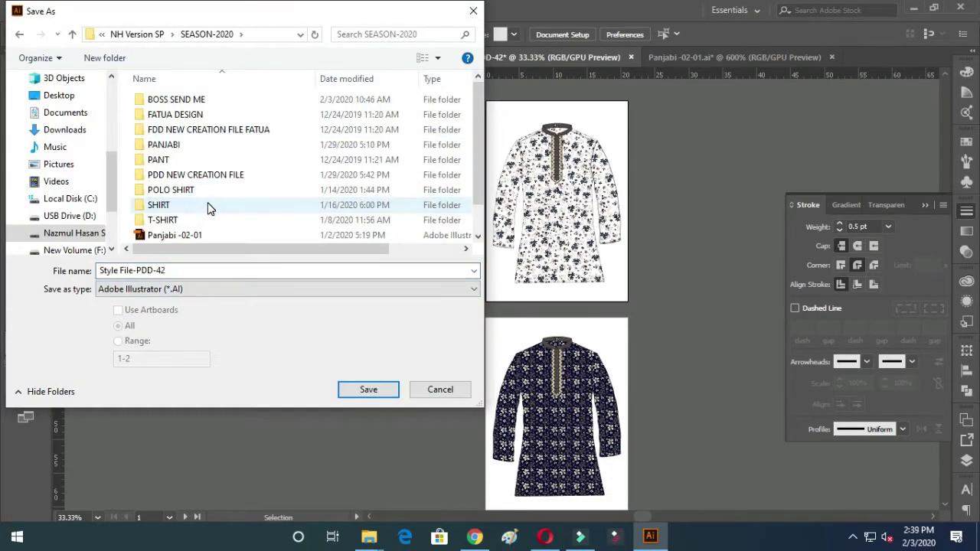
{"action": "double_click", "coordinate": [191, 99]}
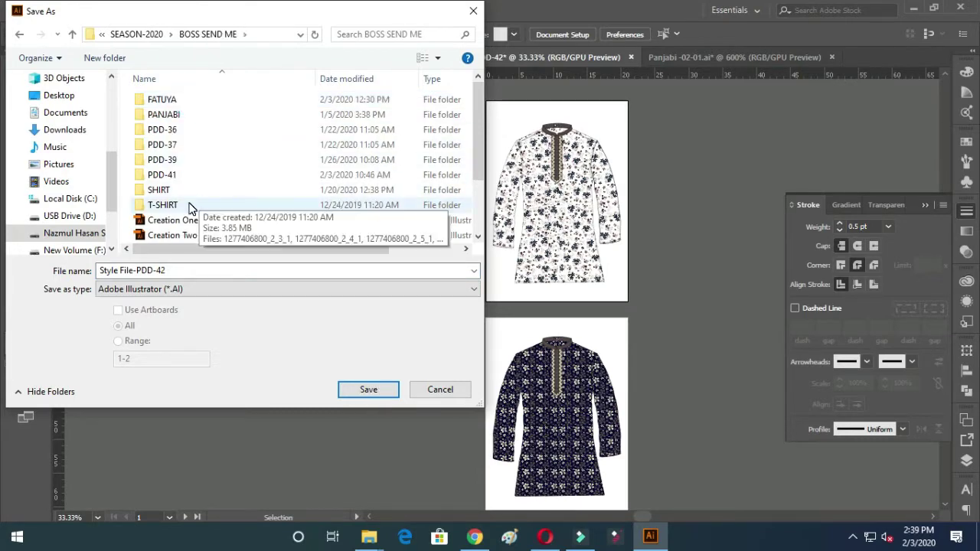
{"action": "left_click", "coordinate": [368, 389]}
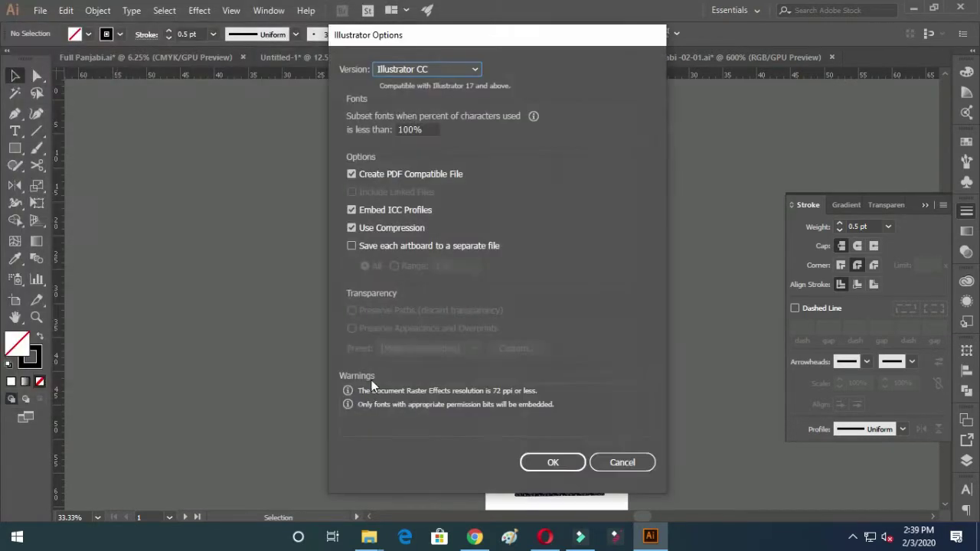
{"action": "left_click", "coordinate": [567, 461]}
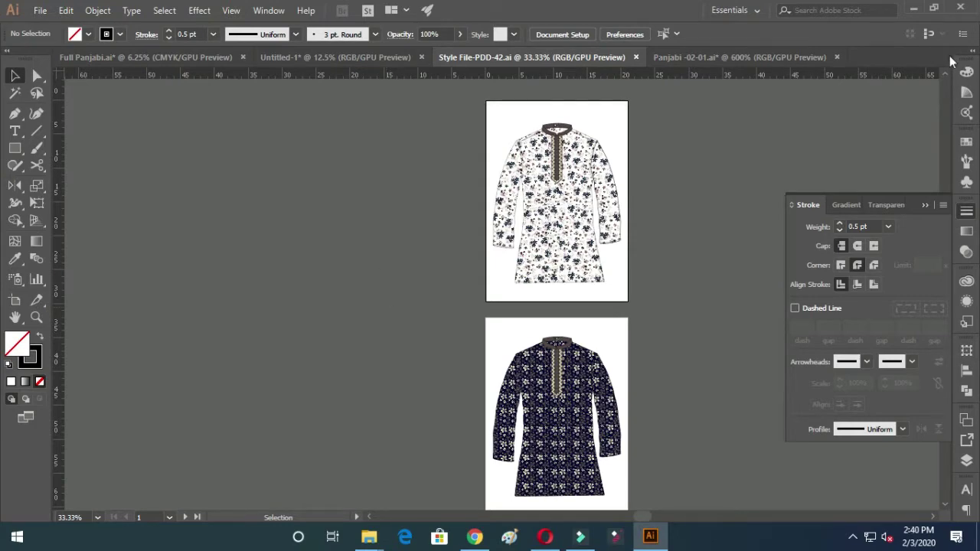
Save a copy of the file as Style File-PDD-42 in Adobe PDF format
{"action": "left_click", "coordinate": [40, 10]}
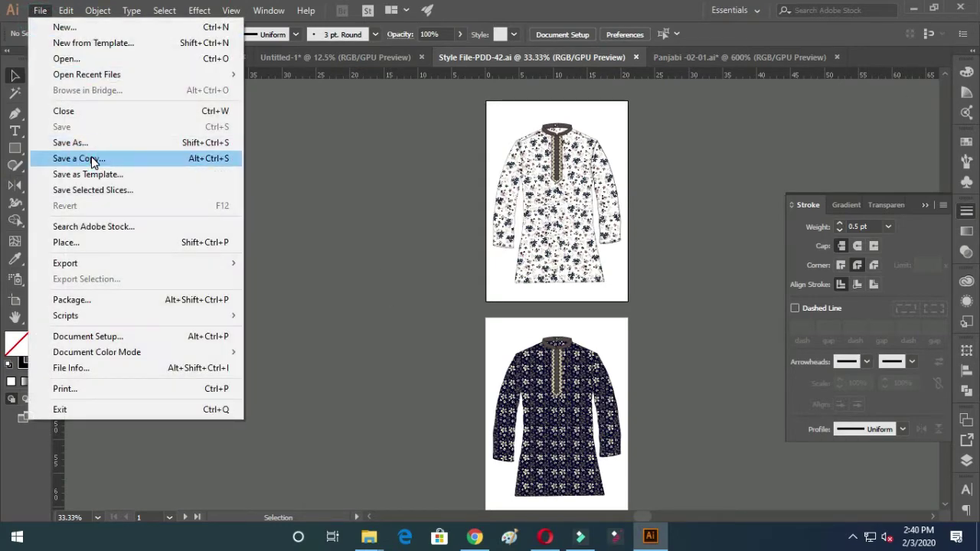
{"action": "left_click", "coordinate": [91, 159]}
{"action": "scroll", "coordinate": [227, 218], "scroll_direction": "down", "scroll_amount": 2}
{"action": "left_click", "coordinate": [228, 189]}
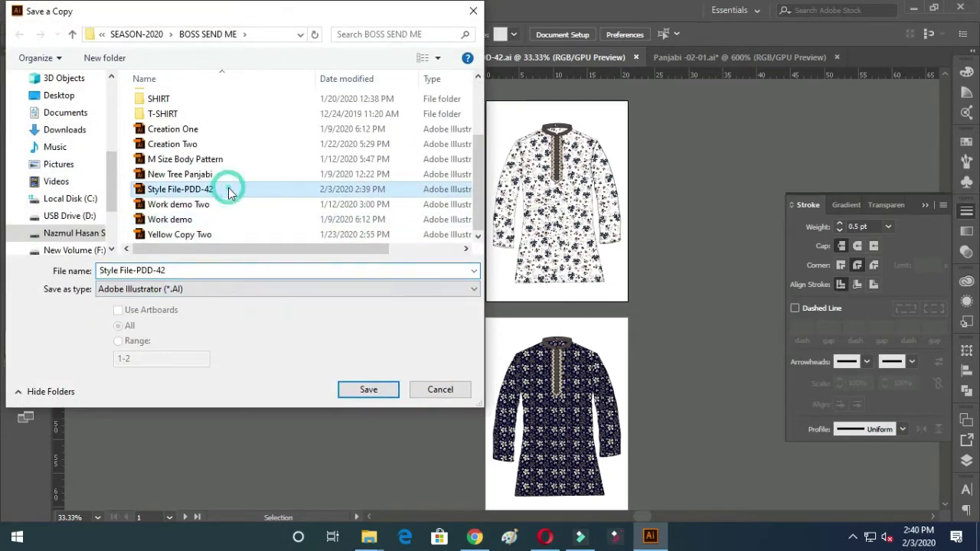
{"action": "left_click", "coordinate": [230, 289]}
{"action": "left_click", "coordinate": [211, 314]}
{"action": "left_click", "coordinate": [361, 392]}
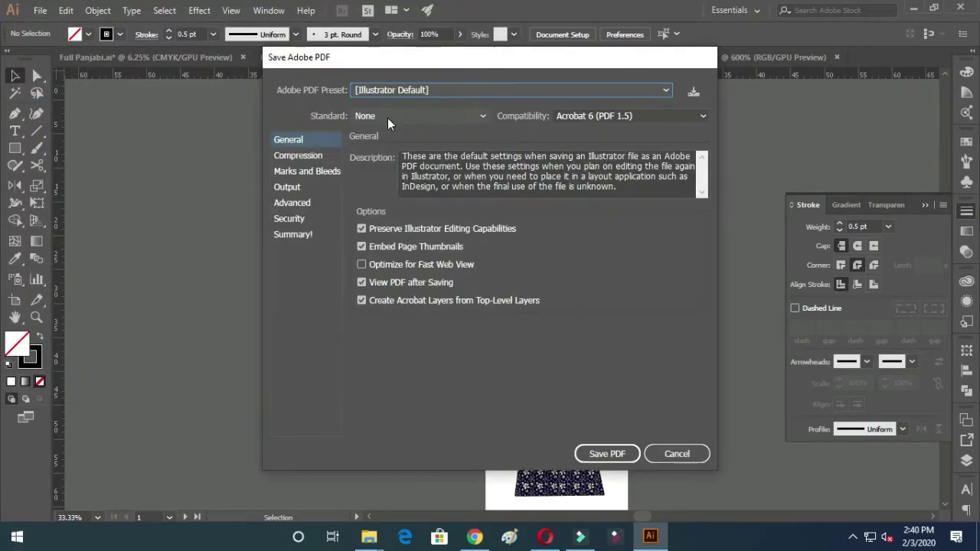
Write the PDF with the [Smallest File Size] preset, then close the PDF preview
{"action": "left_click", "coordinate": [413, 91]}
{"action": "left_click", "coordinate": [438, 222]}
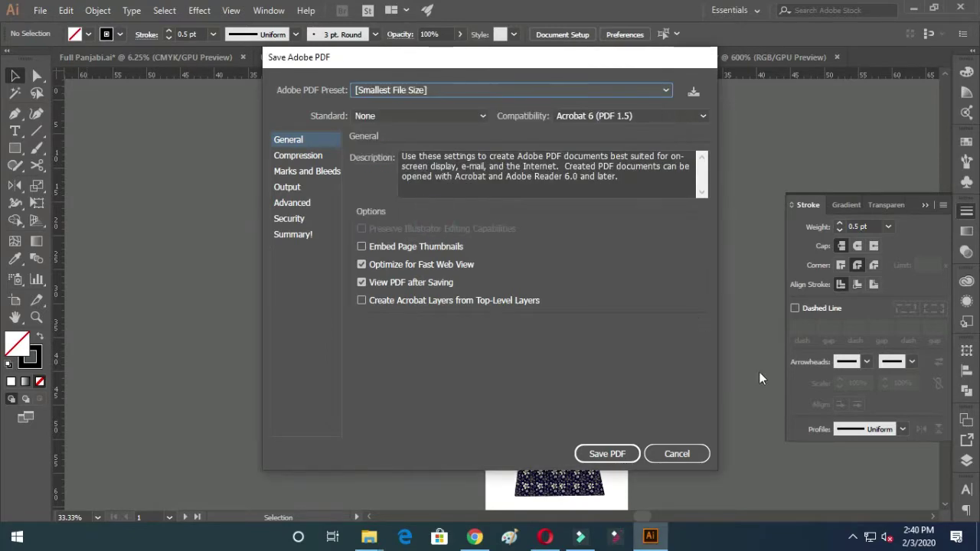
{"action": "left_click", "coordinate": [570, 293]}
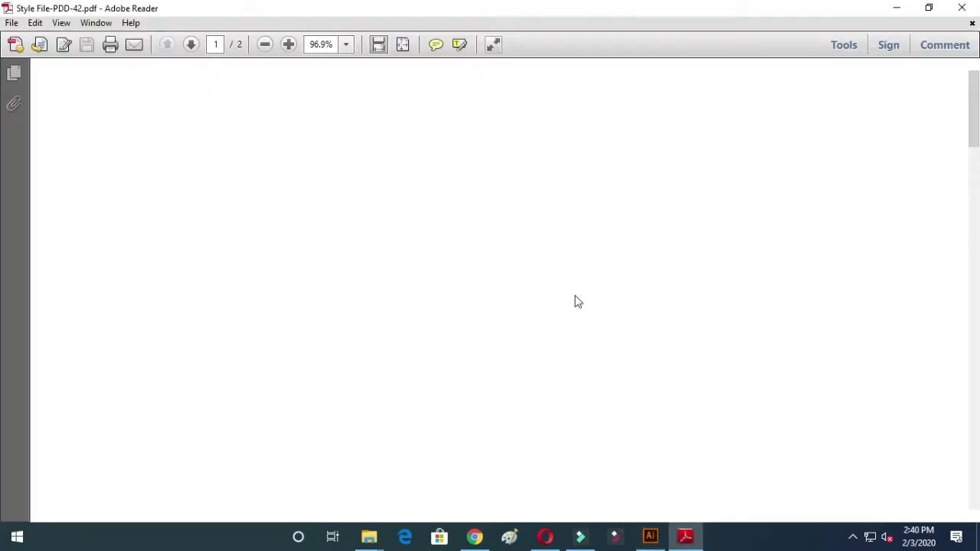
{"action": "left_click", "coordinate": [967, 14]}
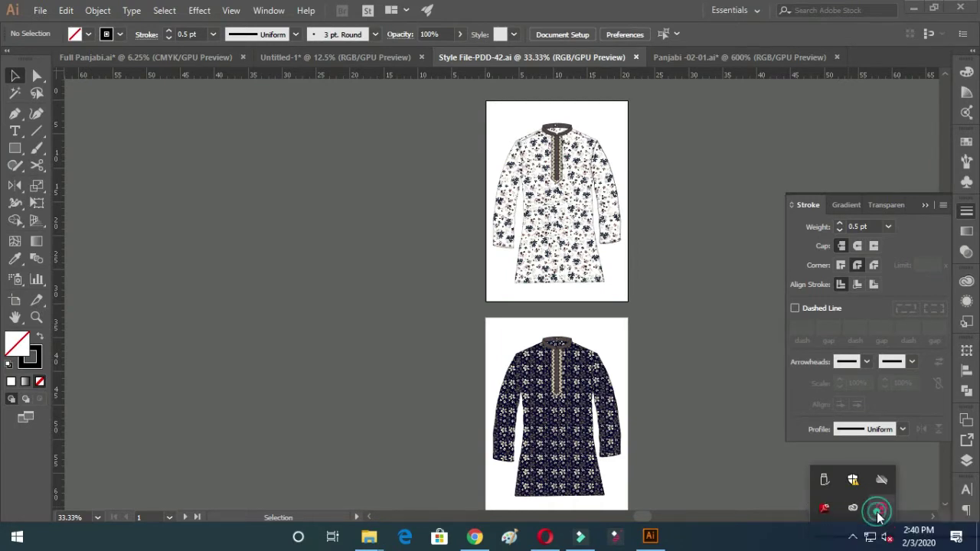
{"action": "left_click", "coordinate": [877, 510]}
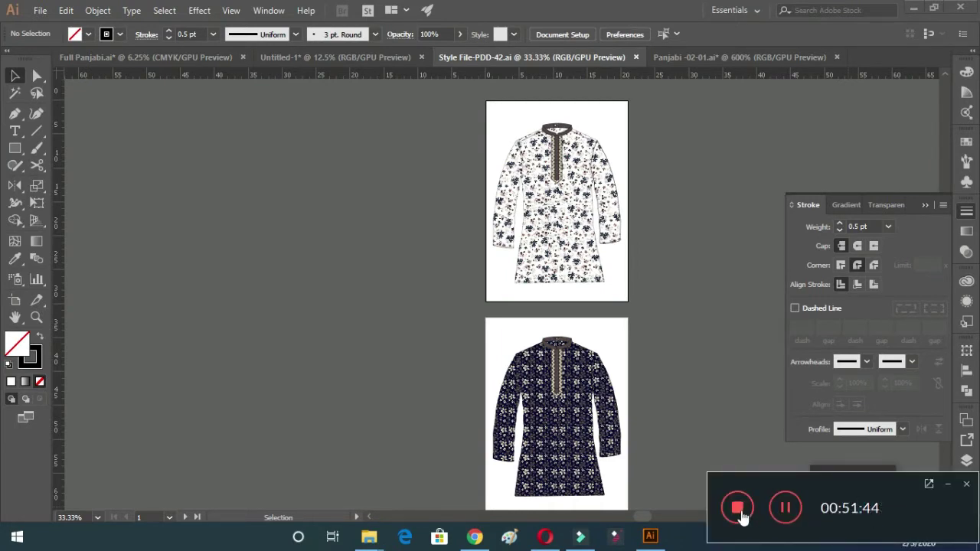